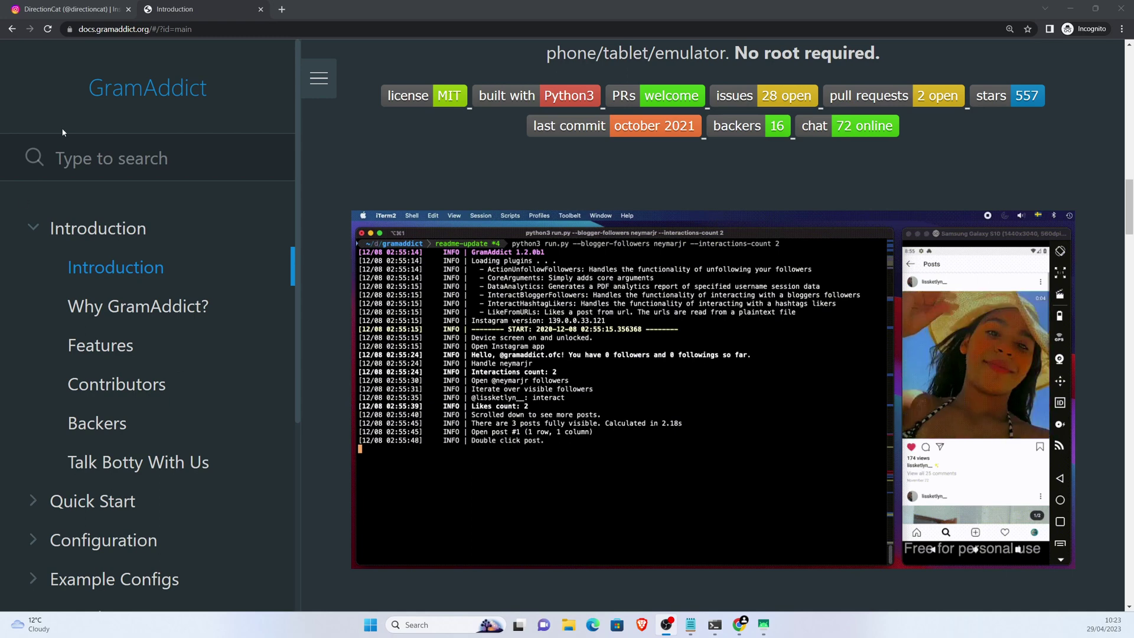
Show the DirectionCat profile and highlight its name and cat-lover bio text, then deselect it.
{"action": "left_click", "coordinate": [48, 5]}
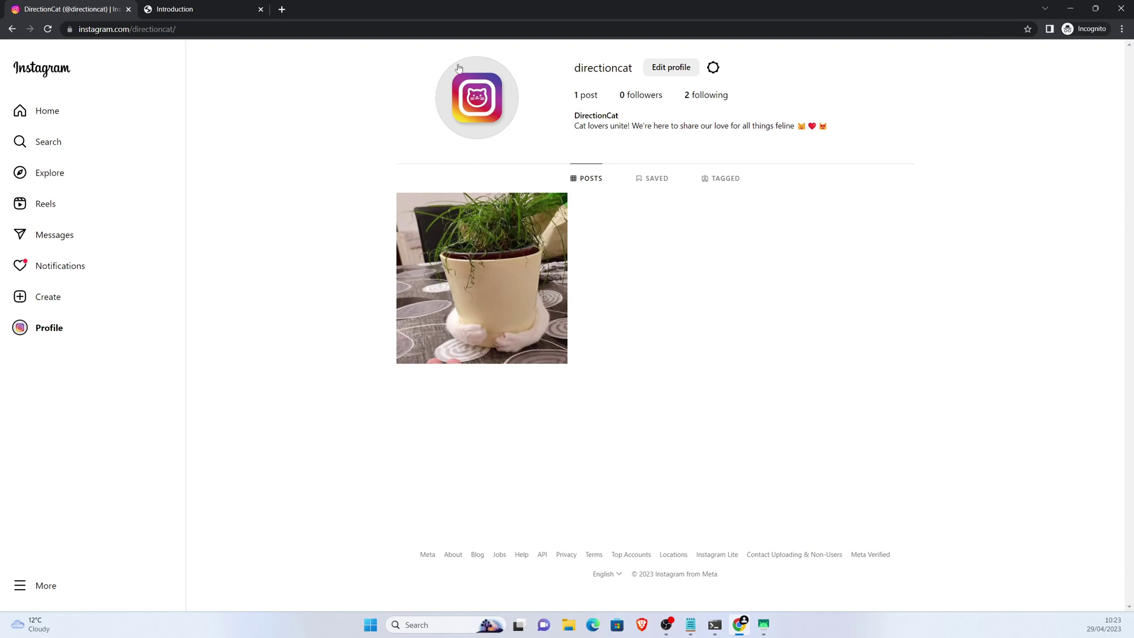
{"action": "left_click_drag", "start_coordinate": [588, 118], "coordinate": [856, 129]}
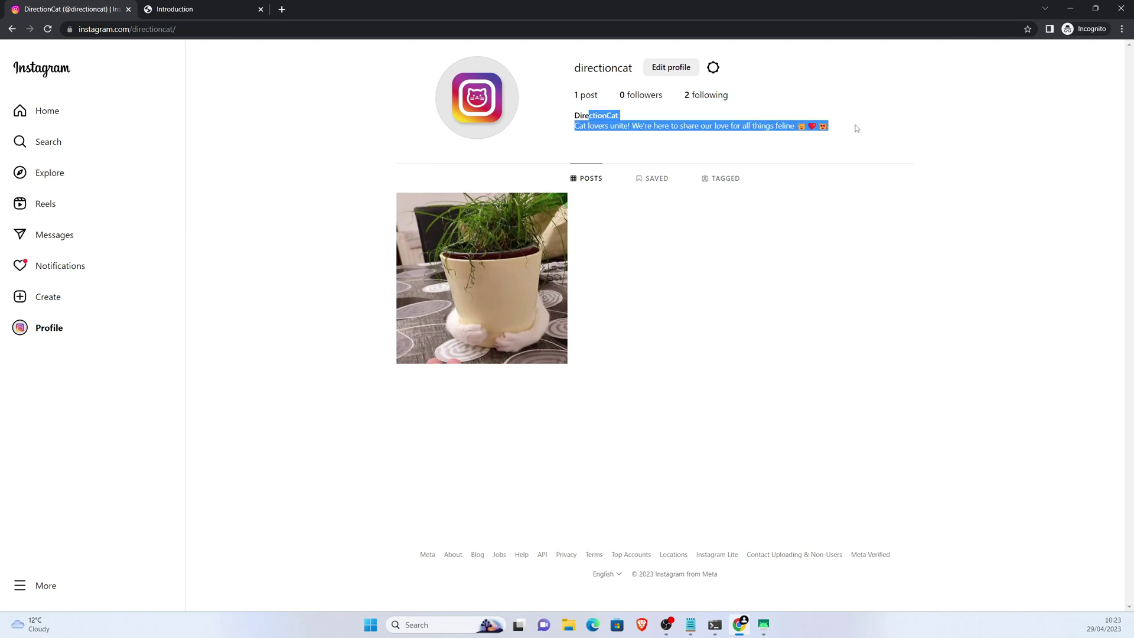
{"action": "left_click", "coordinate": [723, 218]}
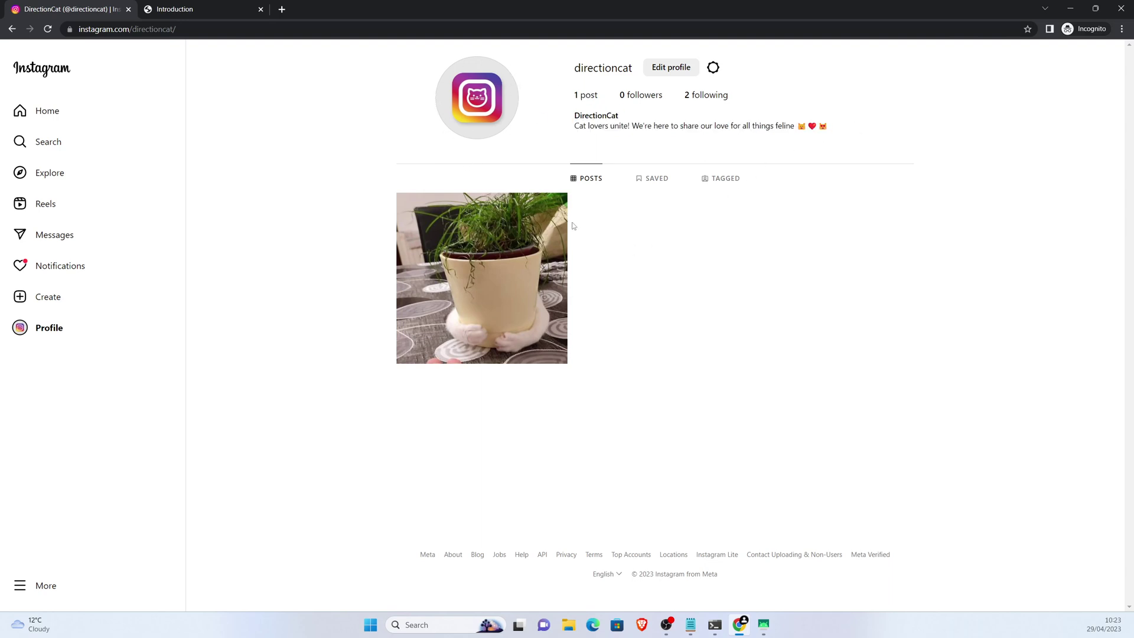
{"action": "mouse_move", "coordinate": [562, 228]}
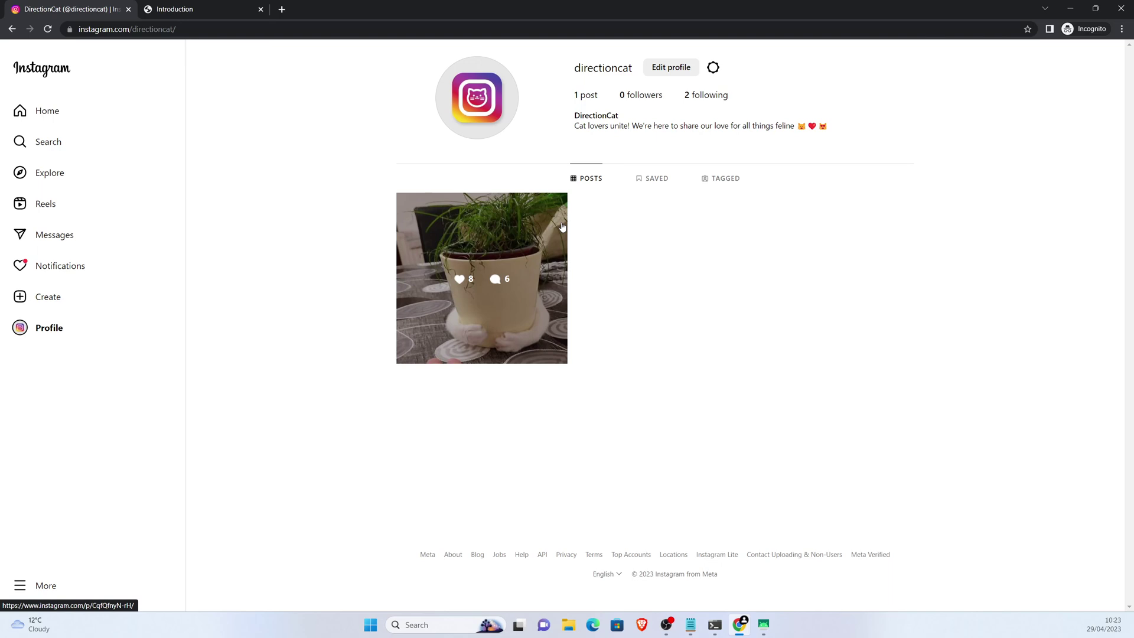
Search for cats_of_instagram from recent searches and land on its profile with the 13.3M followers count.
{"action": "left_click", "coordinate": [86, 141]}
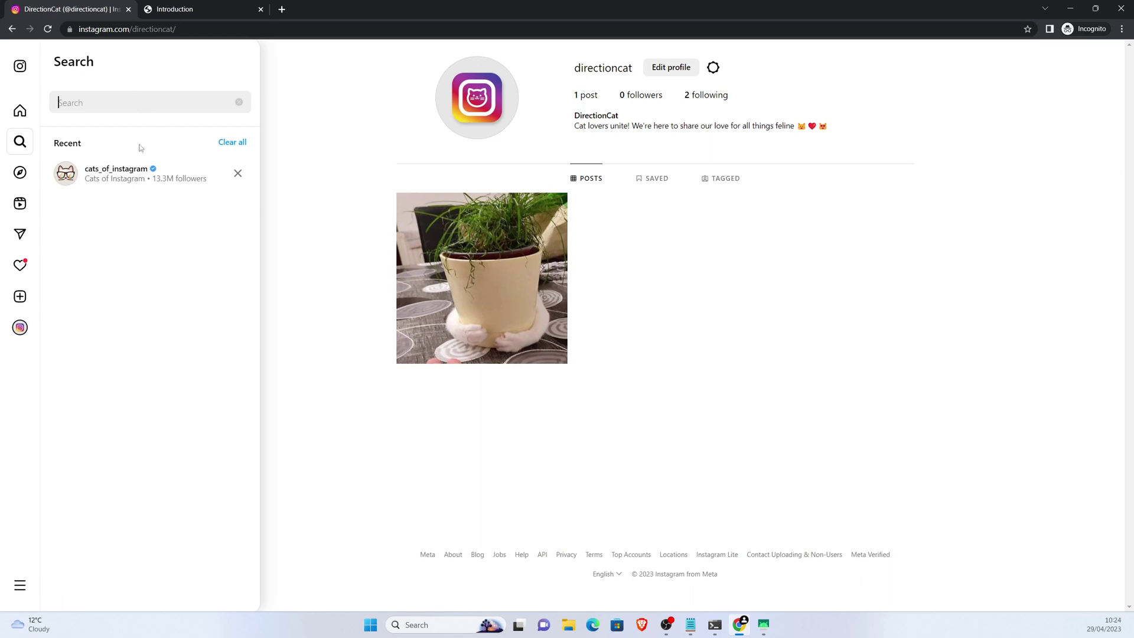
{"action": "left_click", "coordinate": [124, 170]}
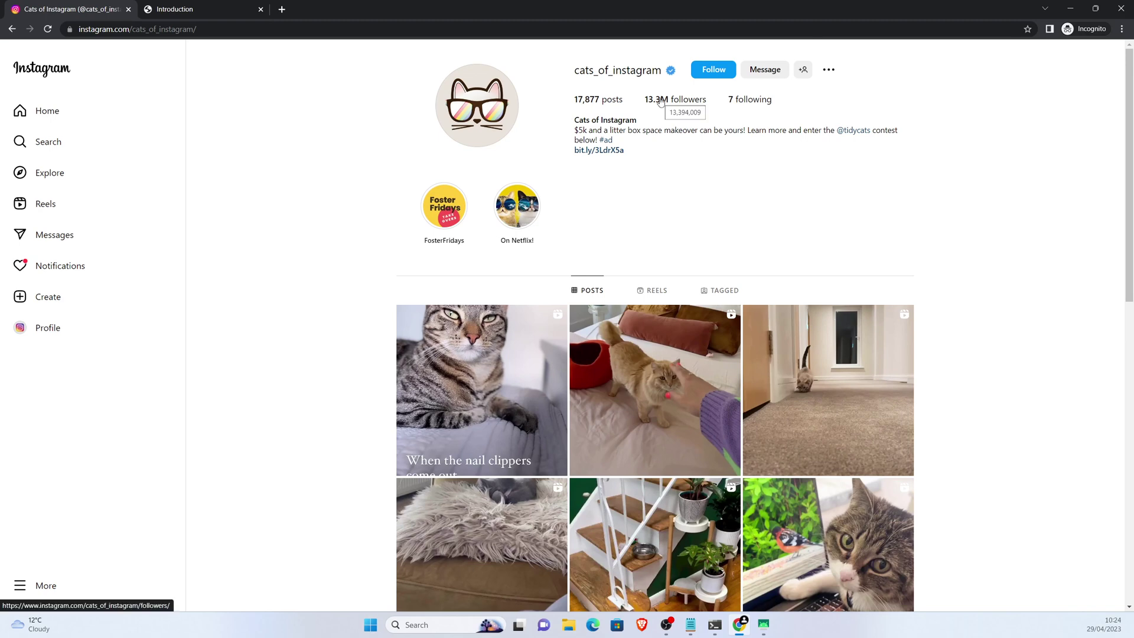
{"action": "left_click", "coordinate": [660, 103]}
{"action": "left_click", "coordinate": [176, 7]}
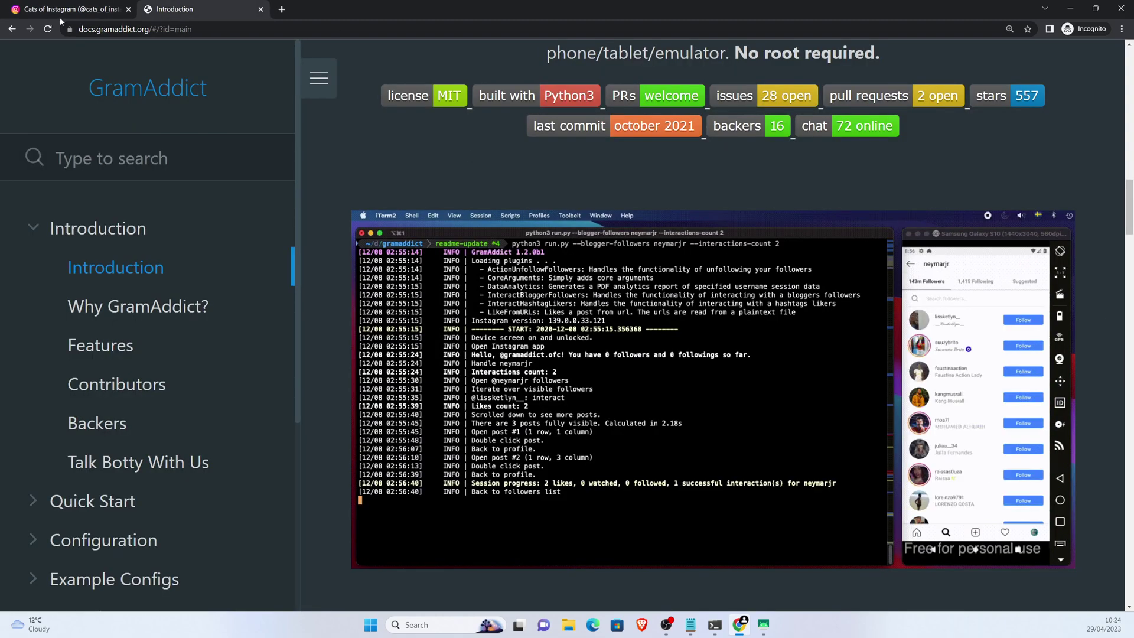
{"action": "key", "text": "ctrl+Tab"}
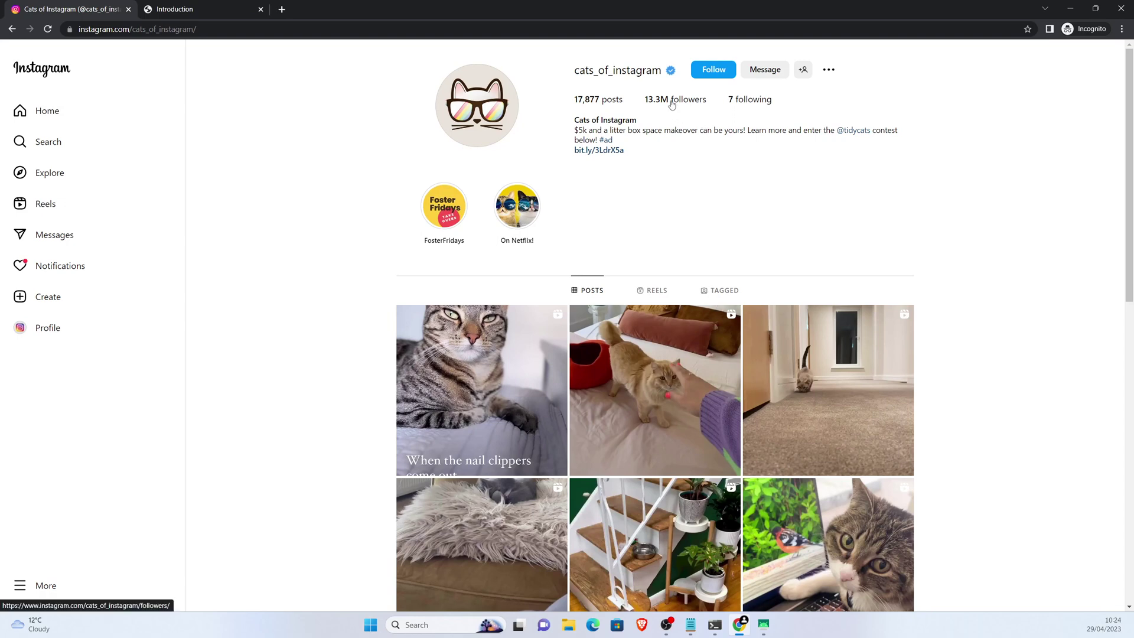
Browse the cats_of_instagram followers list, then close it back to the profile grid.
{"action": "left_click", "coordinate": [672, 100]}
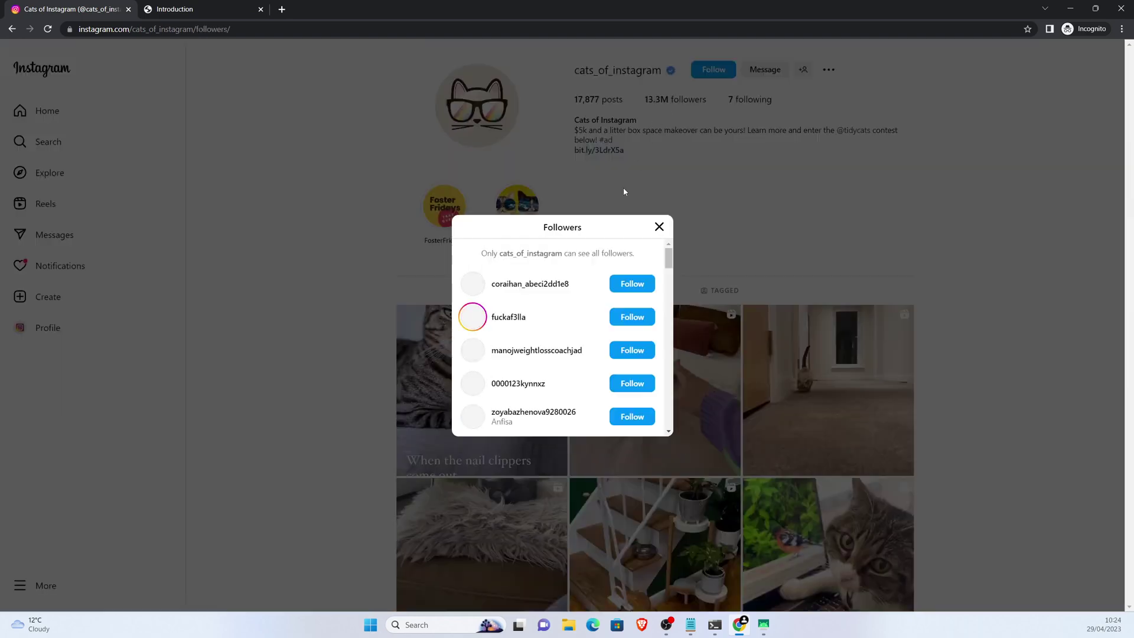
{"action": "scroll", "coordinate": [605, 263], "scroll_direction": "down", "scroll_amount": 2}
{"action": "scroll", "coordinate": [605, 263], "scroll_direction": "down", "scroll_amount": 3}
{"action": "scroll", "coordinate": [620, 292], "scroll_direction": "down", "scroll_amount": 3}
{"action": "scroll", "coordinate": [622, 297], "scroll_direction": "down", "scroll_amount": 3}
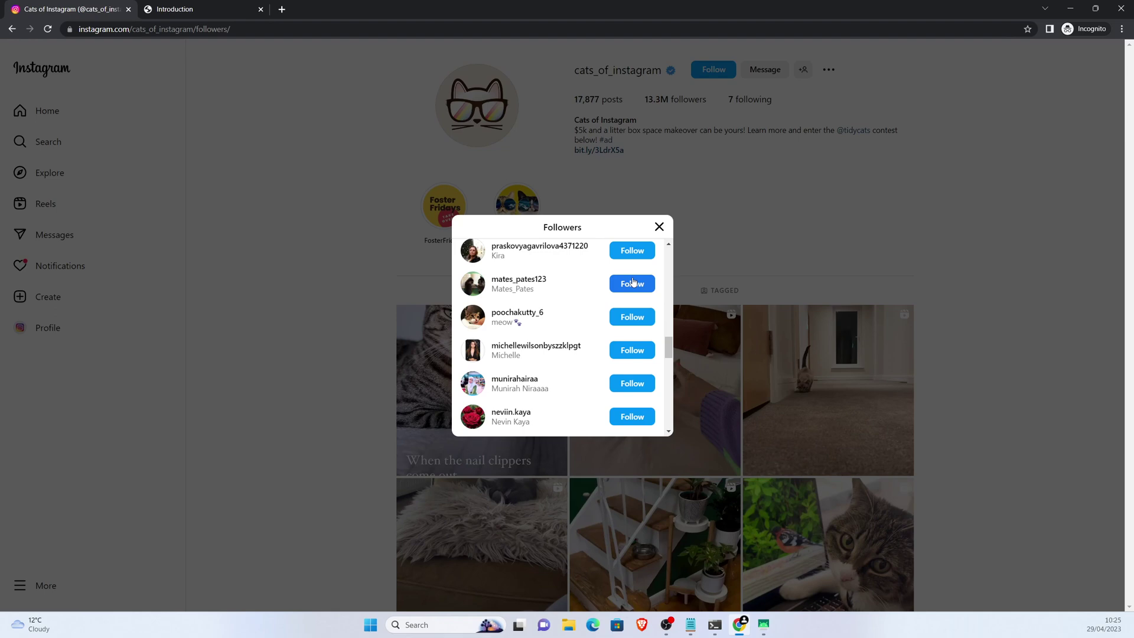
{"action": "left_click", "coordinate": [660, 228]}
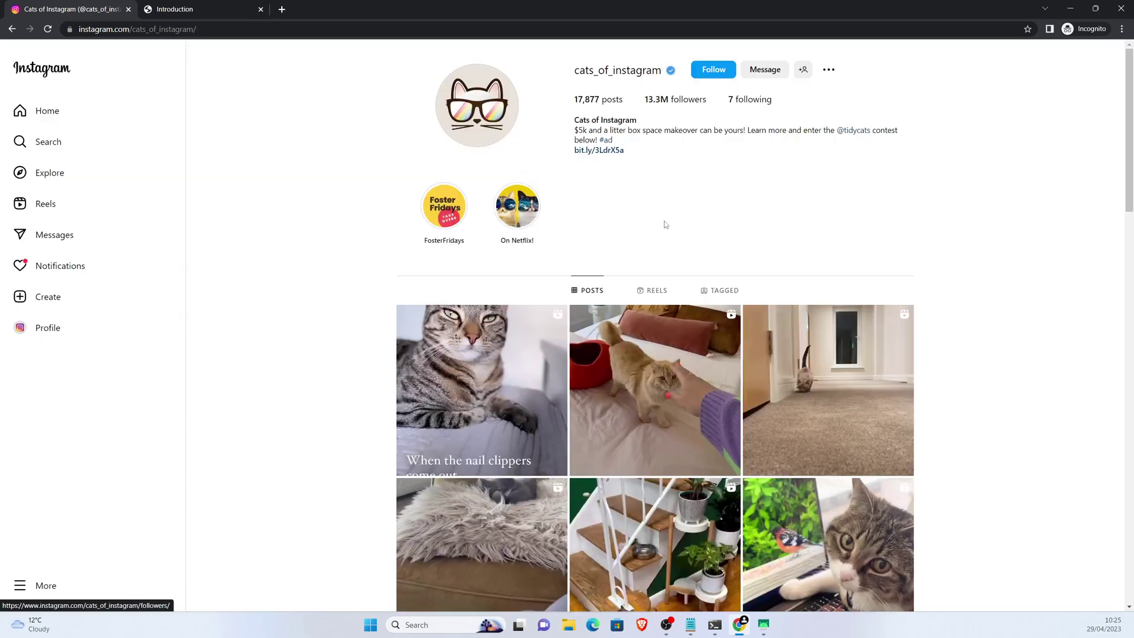
Bring up the scrcpy phone mirror and enter the phone's Settings from the notification shade.
{"action": "left_click", "coordinate": [1047, 8]}
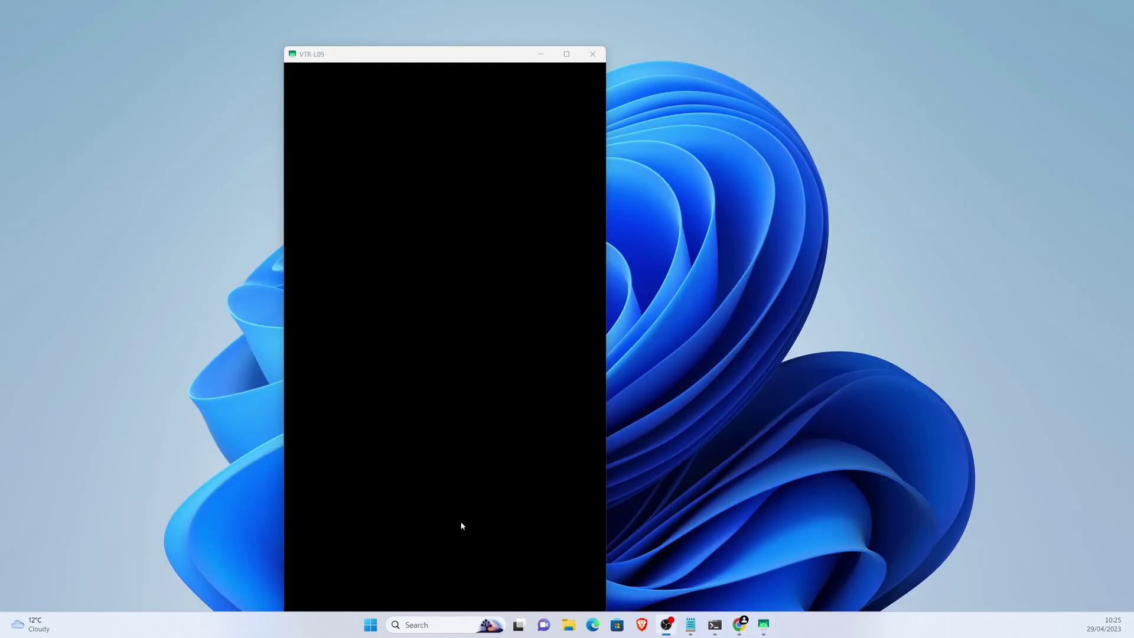
{"action": "left_click", "coordinate": [531, 304]}
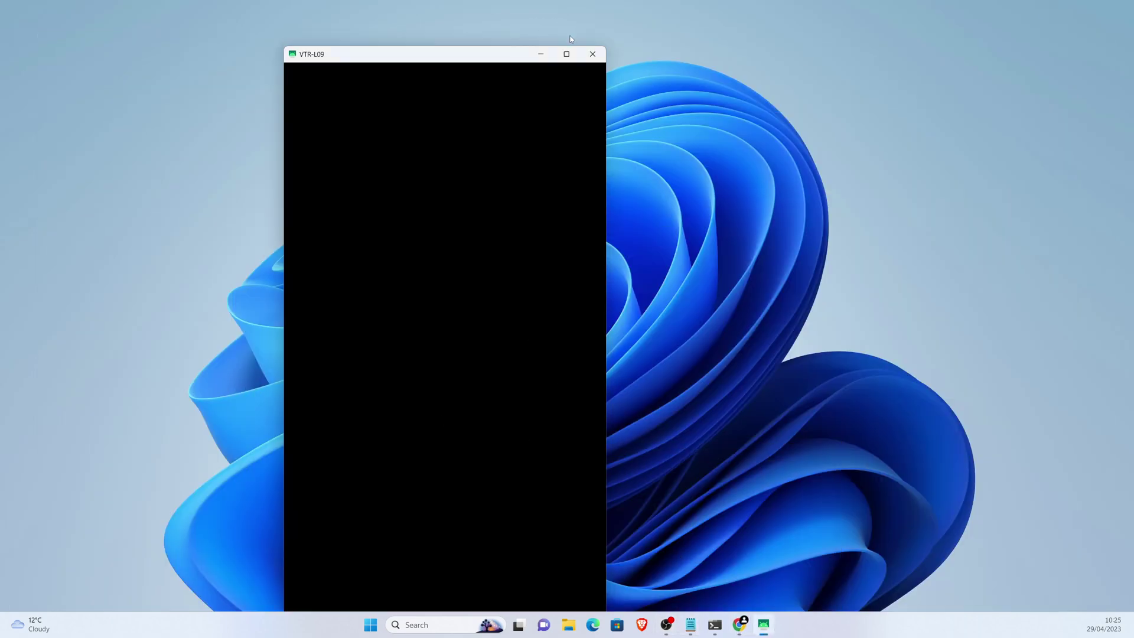
{"action": "left_click", "coordinate": [594, 54]}
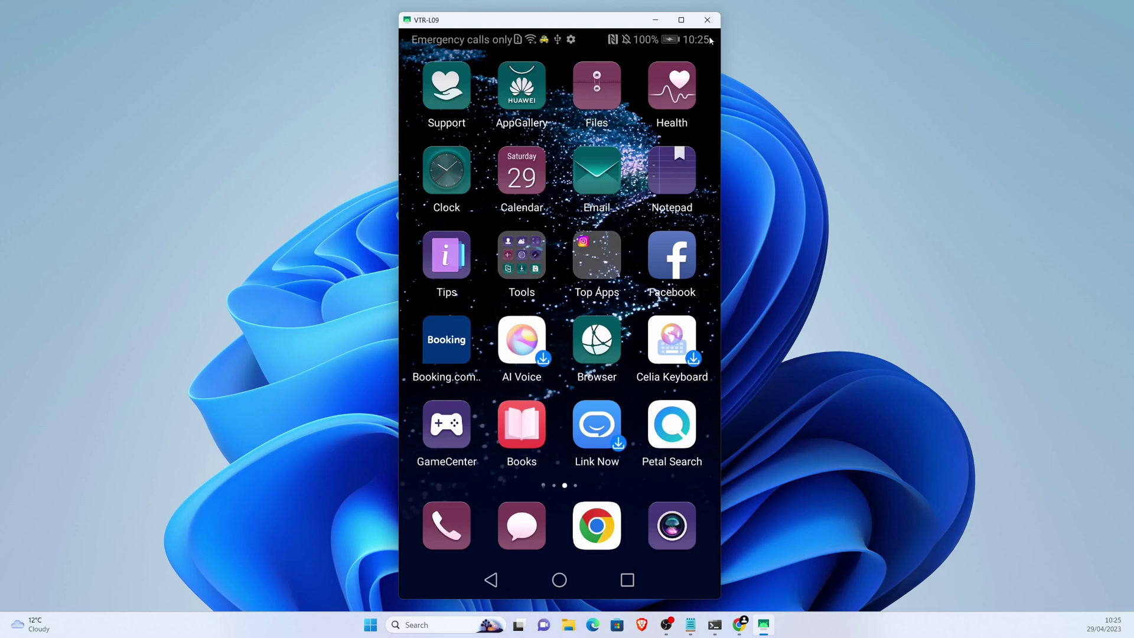
{"action": "left_click_drag", "start_coordinate": [694, 67], "coordinate": [694, 81]}
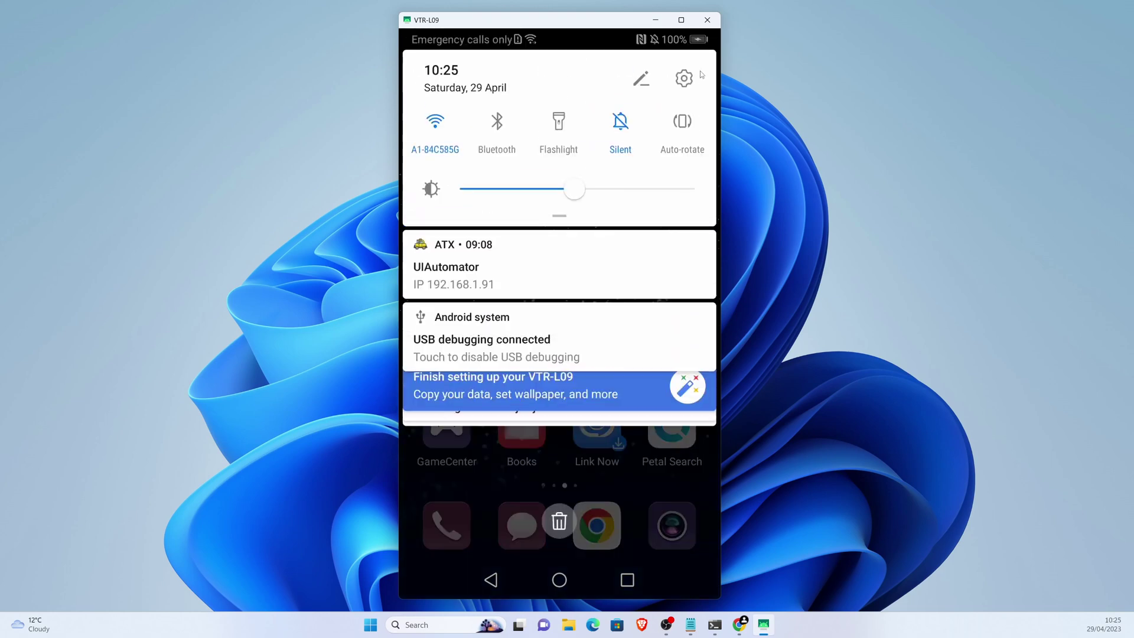
{"action": "left_click", "coordinate": [684, 79]}
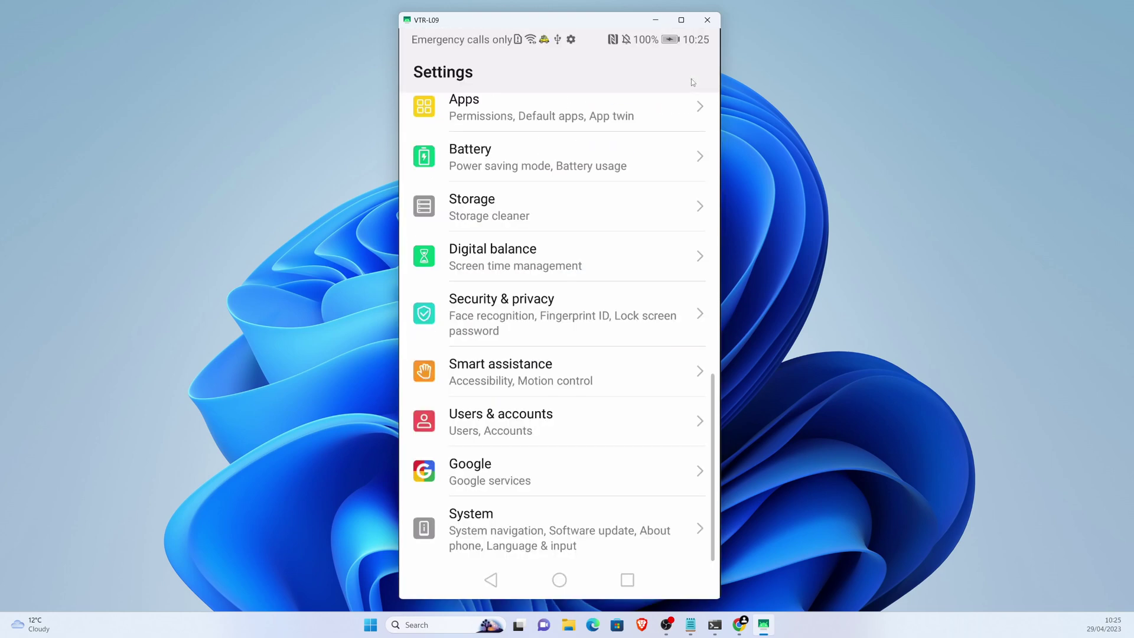
In System > About phone, tap Build number until 'You are already a developer' appears.
{"action": "left_click", "coordinate": [549, 529]}
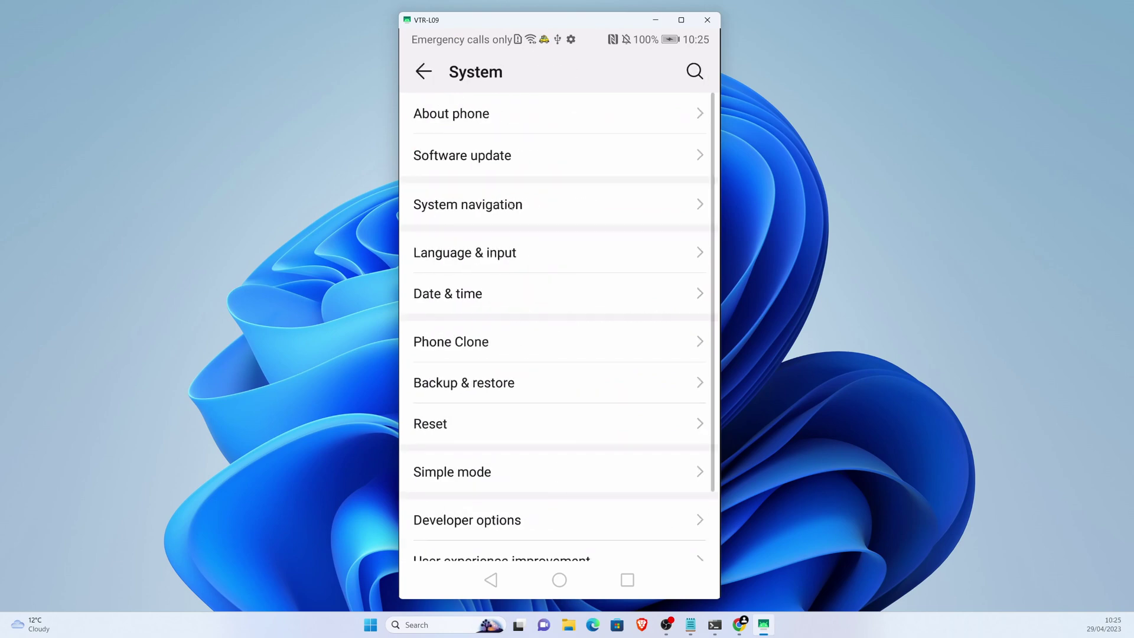
{"action": "left_click", "coordinate": [472, 106]}
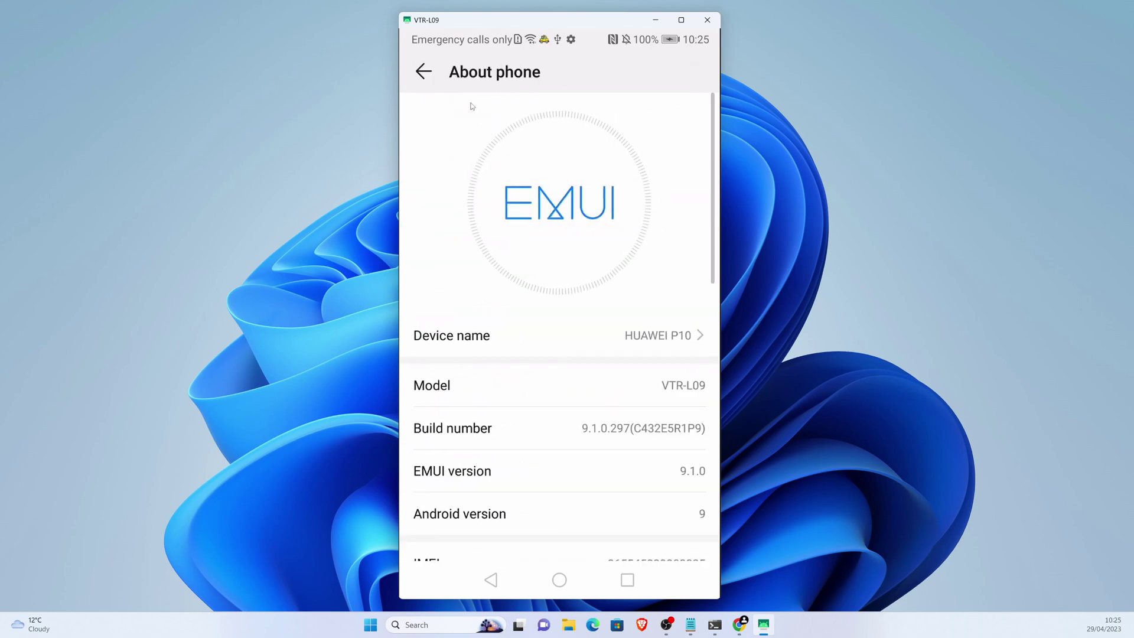
{"action": "left_click", "coordinate": [495, 445]}
{"action": "left_click", "coordinate": [495, 444]}
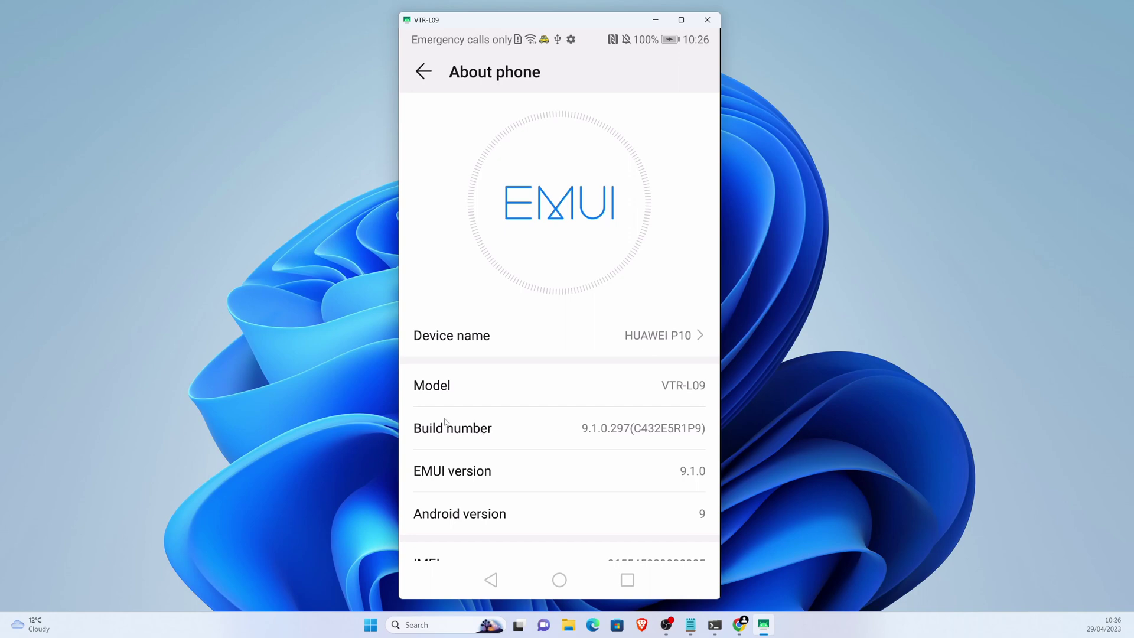
Verify USB debugging is on under Developer options, then return to the phone's home screen.
{"action": "left_click", "coordinate": [423, 73]}
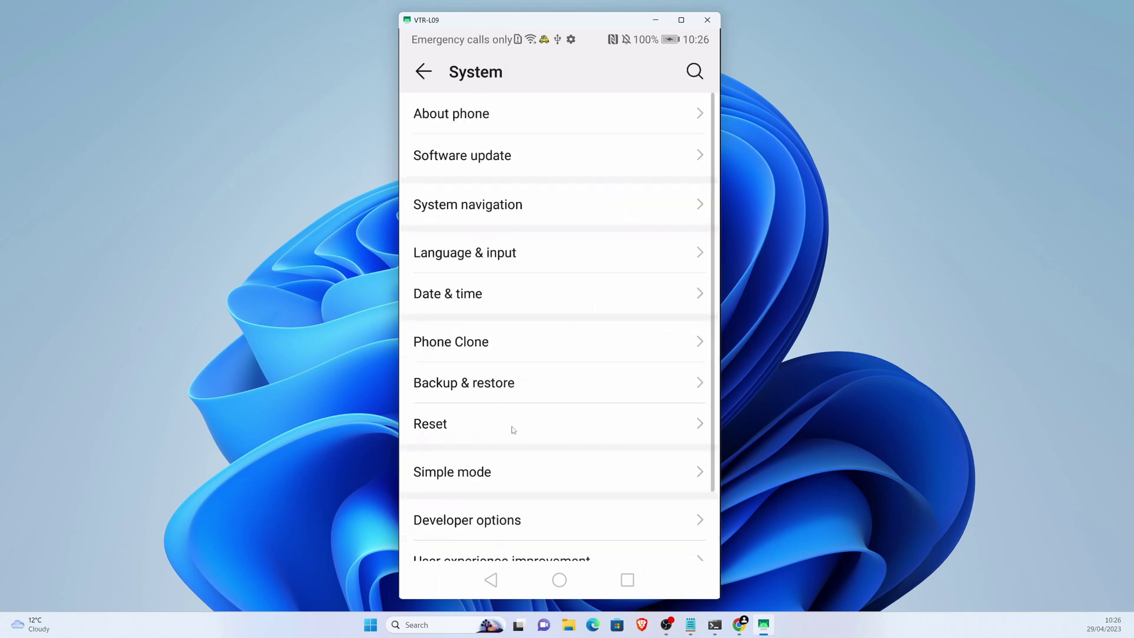
{"action": "left_click", "coordinate": [485, 518]}
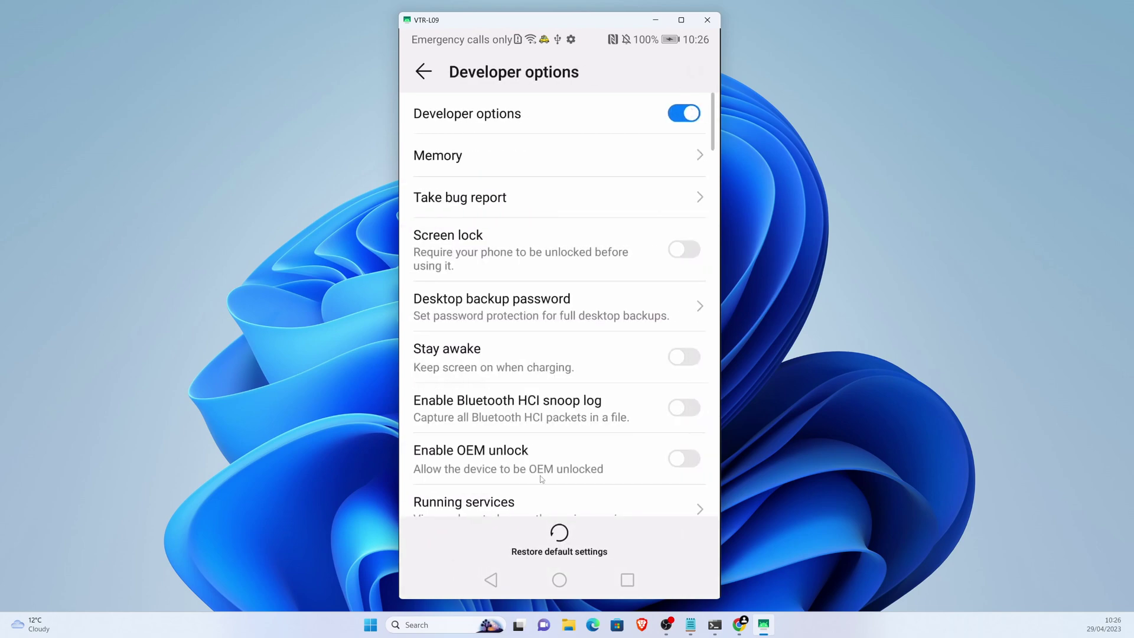
{"action": "left_click_drag", "start_coordinate": [542, 474], "coordinate": [521, 171]}
{"action": "scroll", "coordinate": [499, 263], "scroll_direction": "down", "scroll_amount": 3}
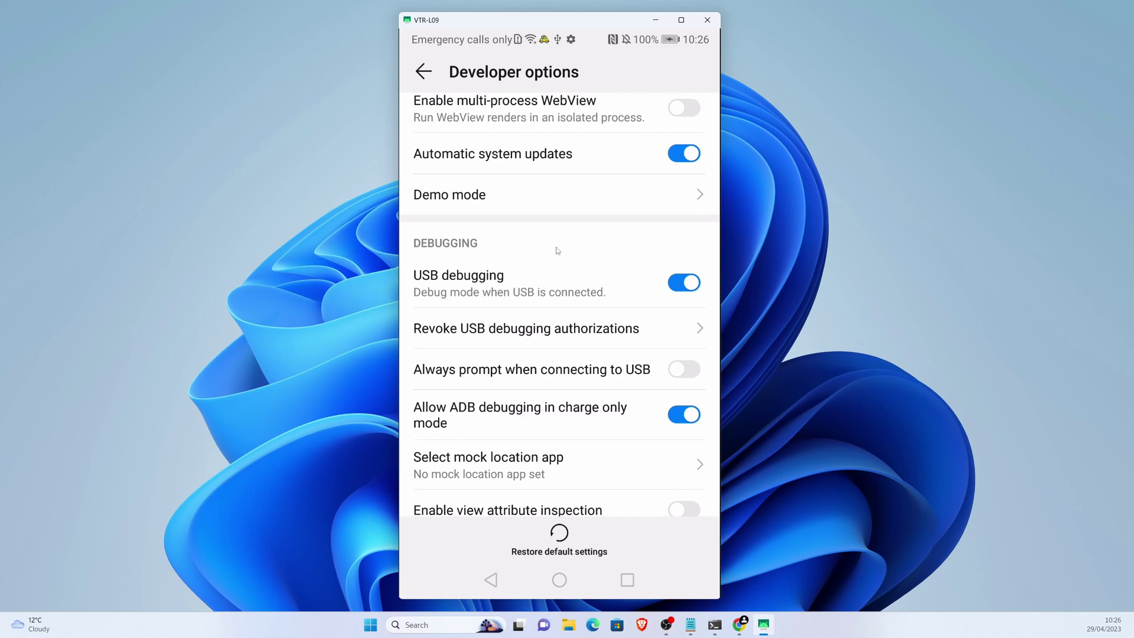
{"action": "left_click", "coordinate": [559, 580]}
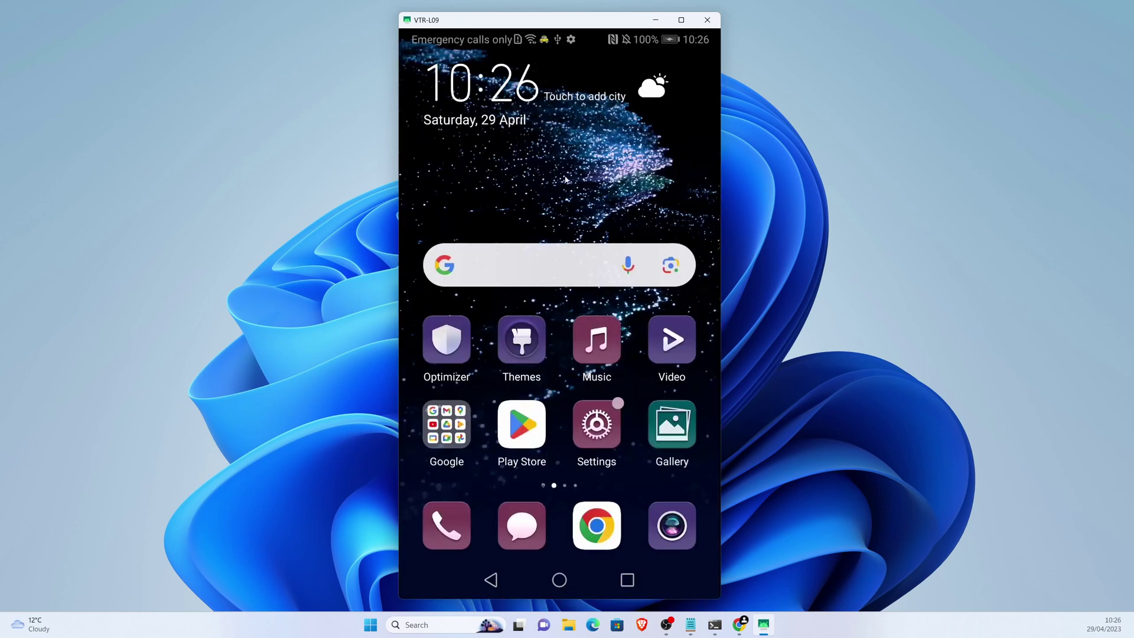
Launch Instagram from the phone's search screen onto the DirectionCat profile.
{"action": "left_click_drag", "start_coordinate": [564, 180], "coordinate": [568, 258]}
{"action": "left_click", "coordinate": [525, 168]}
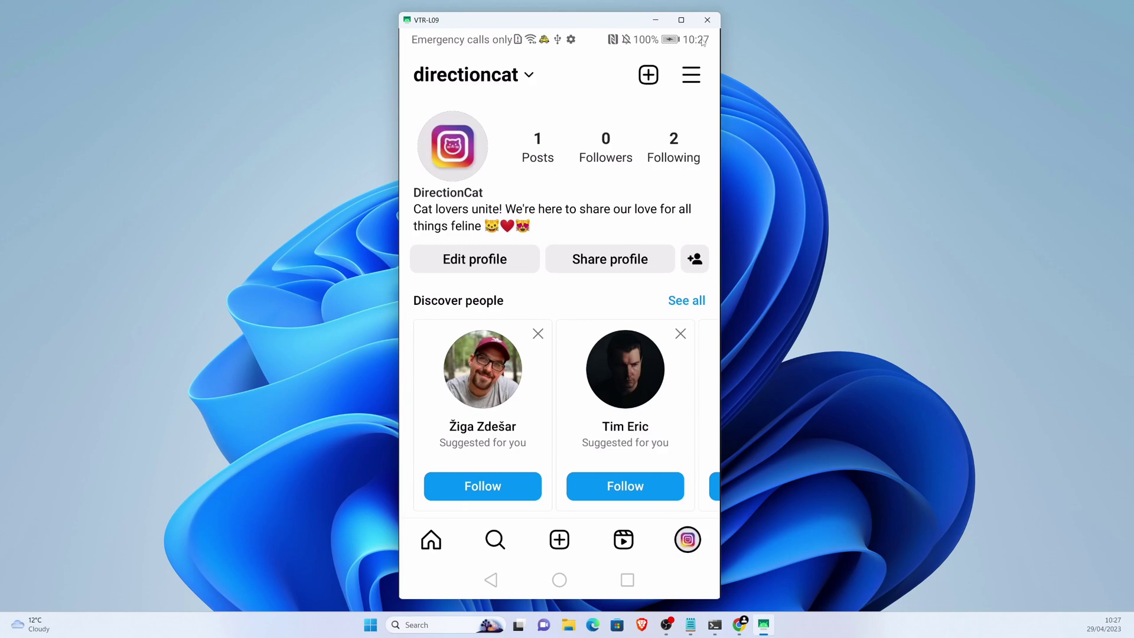
Web-search GramAddict in an incognito tab and reach the GramAddict bot repository on GitHub.
{"action": "left_click", "coordinate": [741, 625]}
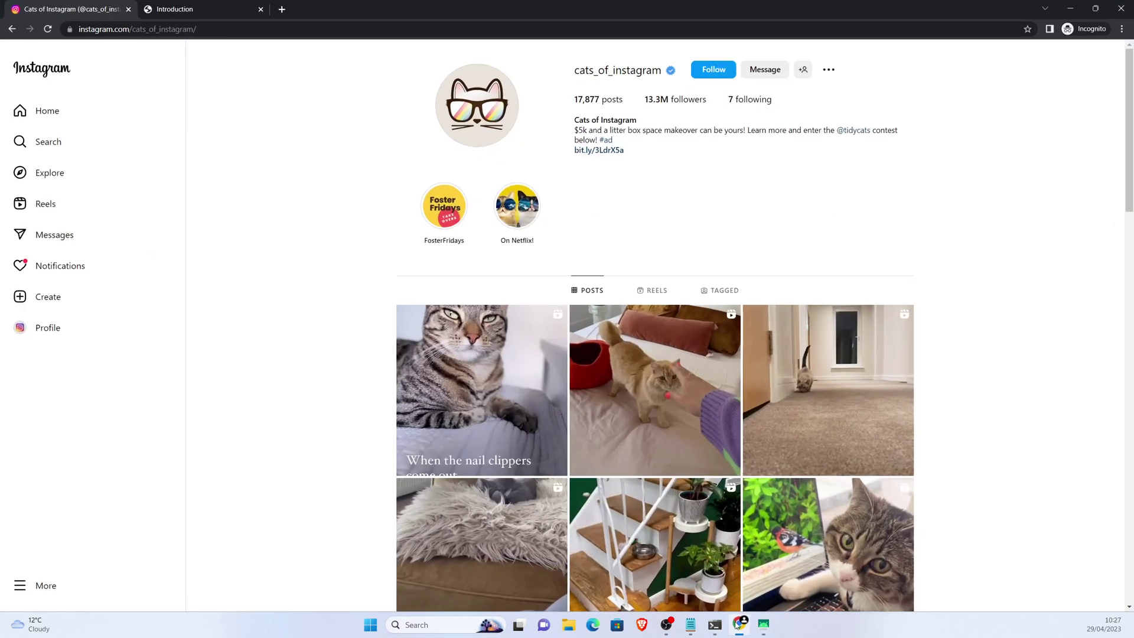
{"action": "left_click", "coordinate": [224, 5]}
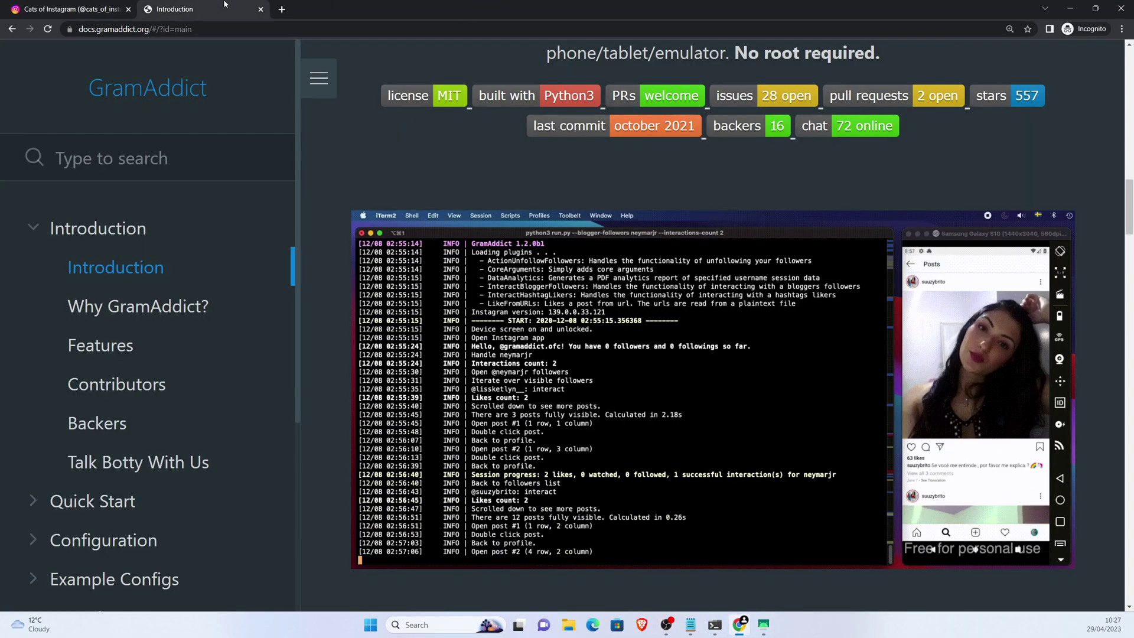
{"action": "left_click", "coordinate": [282, 8]}
{"action": "type", "text": "grammadict"}
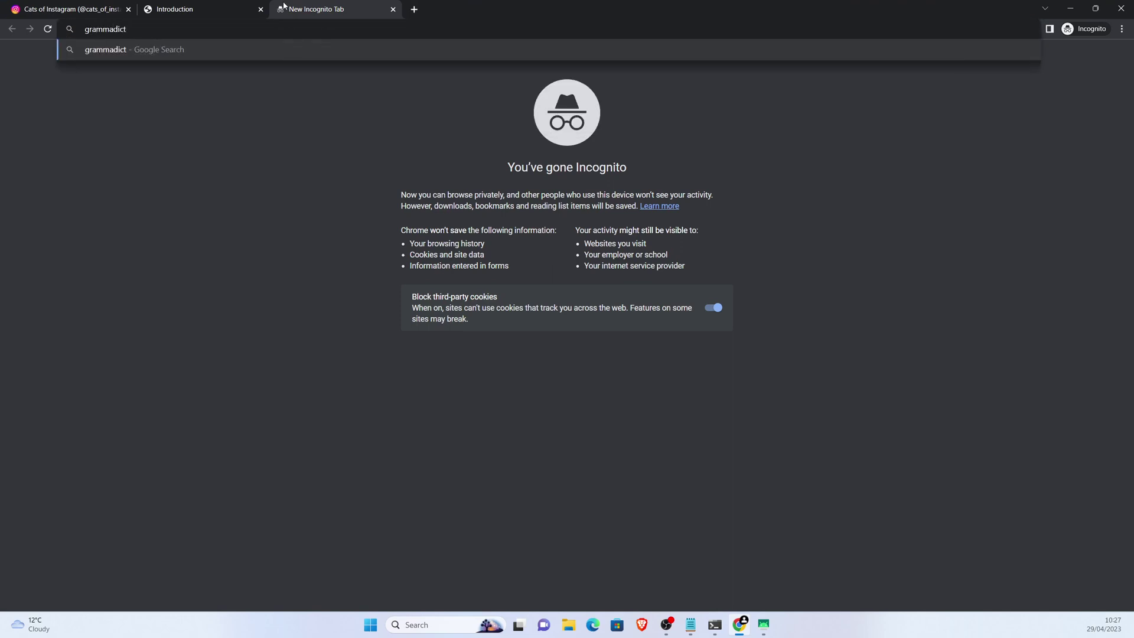
{"action": "key", "text": "Return"}
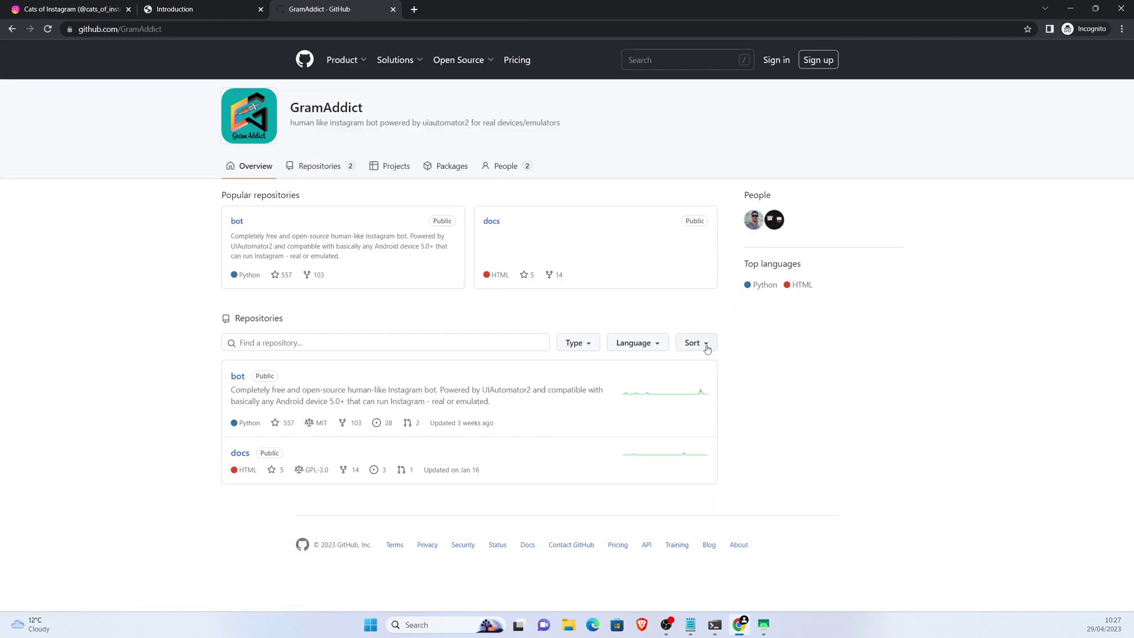
{"action": "left_click", "coordinate": [346, 171]}
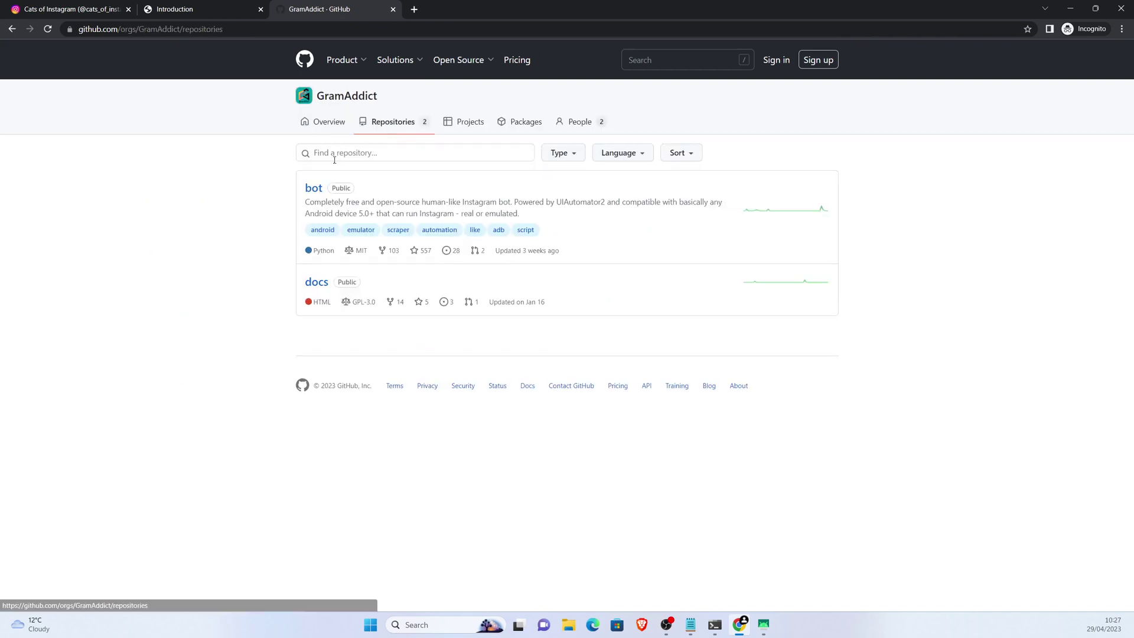
{"action": "left_click", "coordinate": [311, 189]}
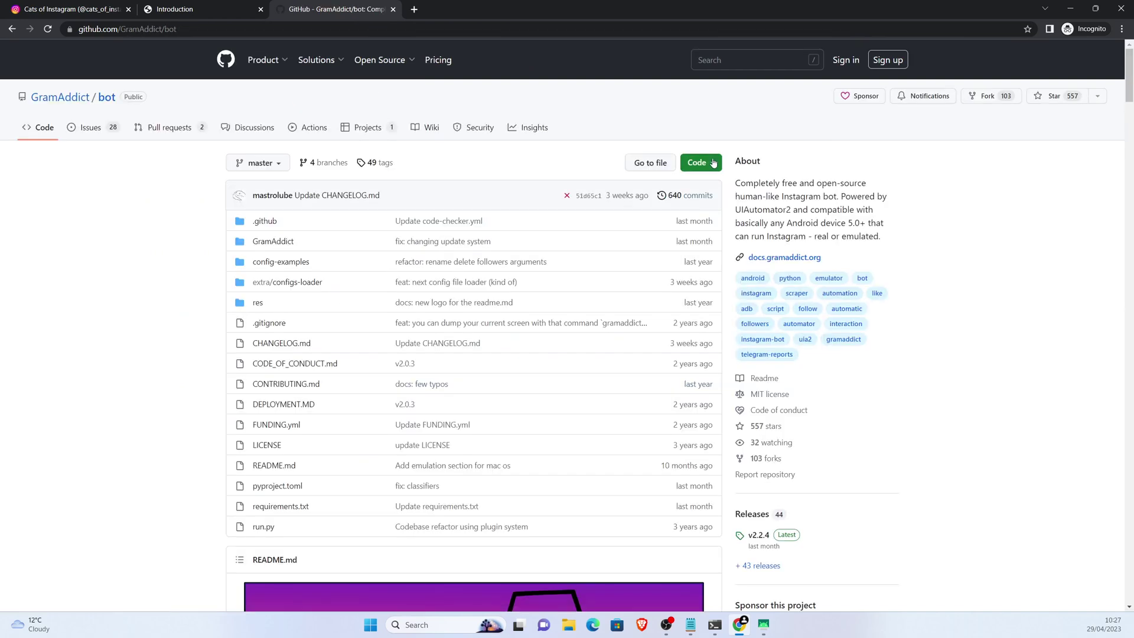
Download the repository as bot-master.zip via Code > Download ZIP and open the archive.
{"action": "left_click", "coordinate": [700, 163]}
{"action": "left_click", "coordinate": [574, 341]}
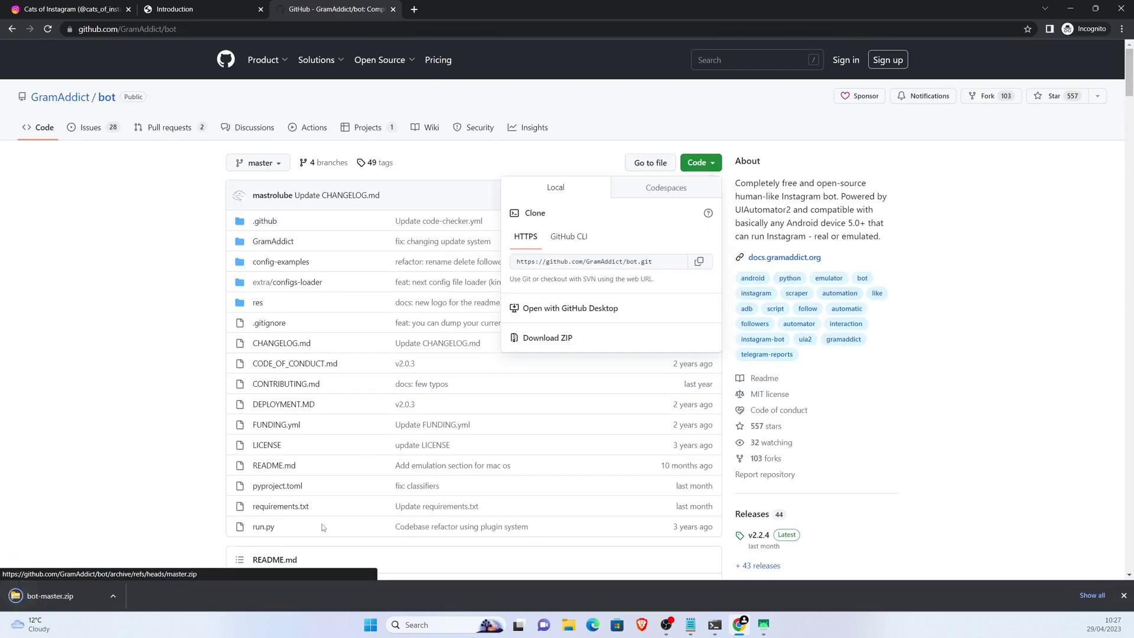
{"action": "left_click", "coordinate": [72, 596]}
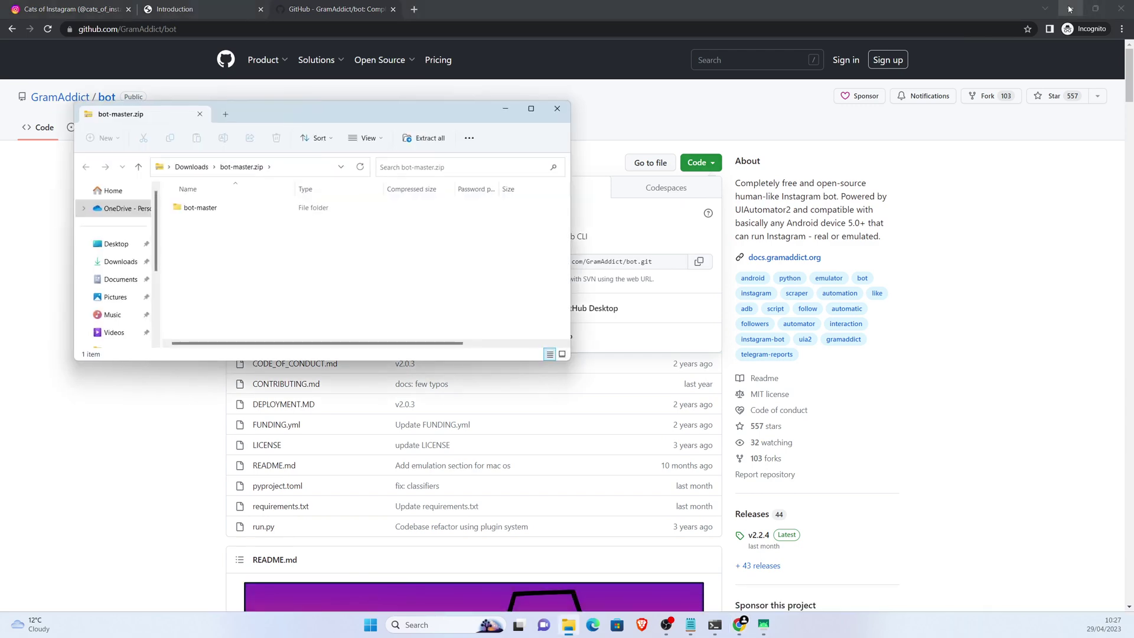
Copy the bot-master folder from the archive and clear the other windows off the desktop.
{"action": "left_click", "coordinate": [1069, 9]}
{"action": "left_click", "coordinate": [189, 211]}
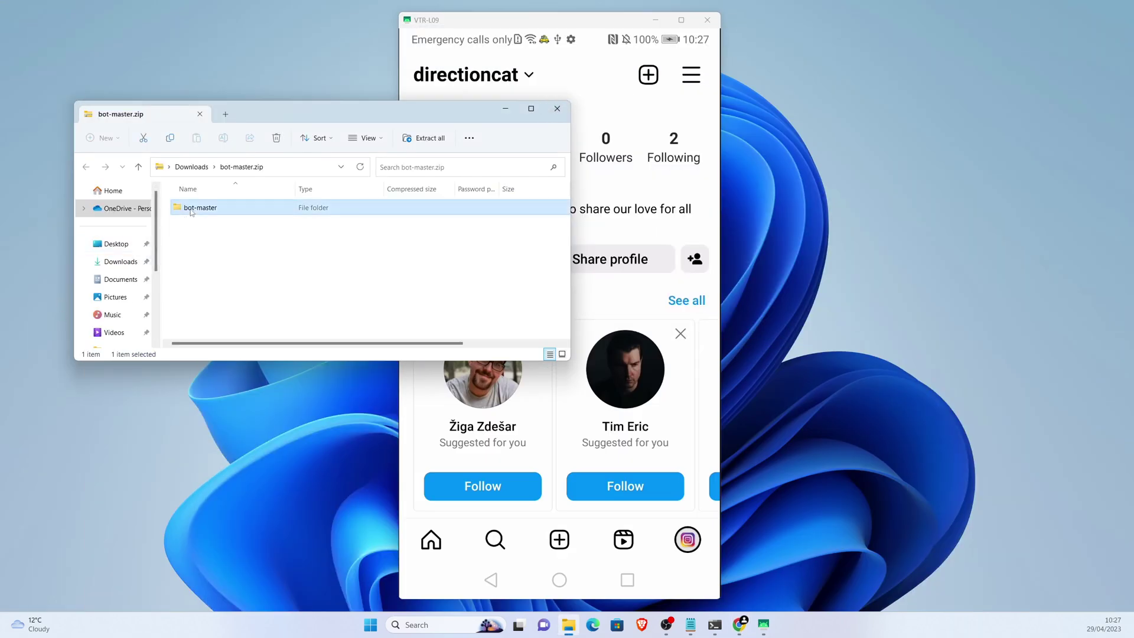
{"action": "right_click", "coordinate": [189, 211]}
{"action": "left_click", "coordinate": [222, 258]}
{"action": "right_click", "coordinate": [204, 88]}
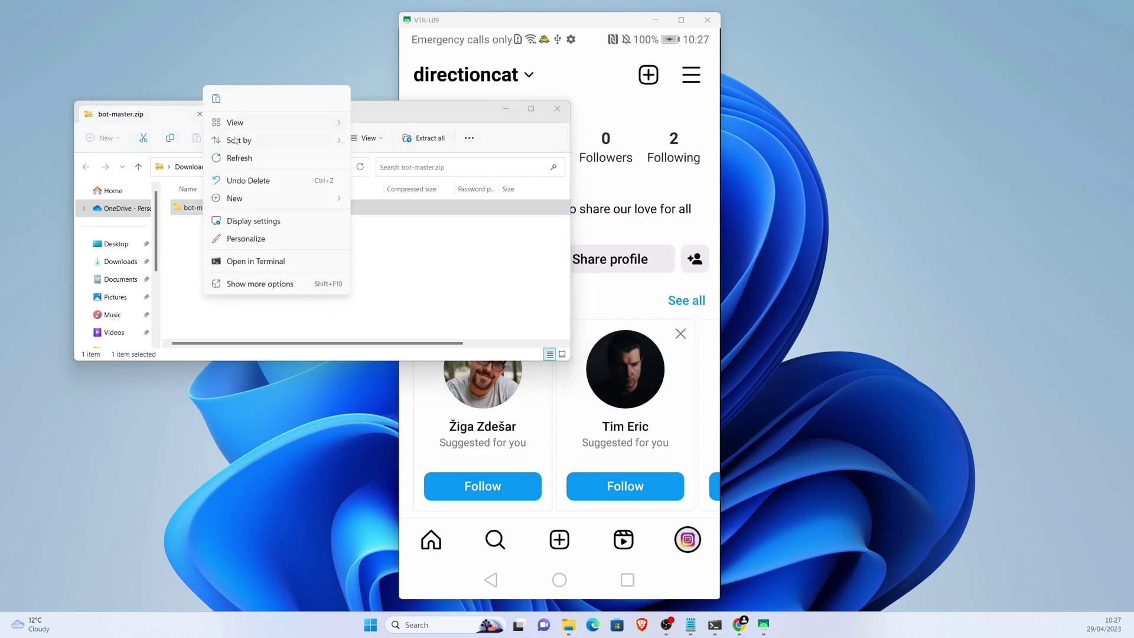
{"action": "left_click", "coordinate": [366, 82]}
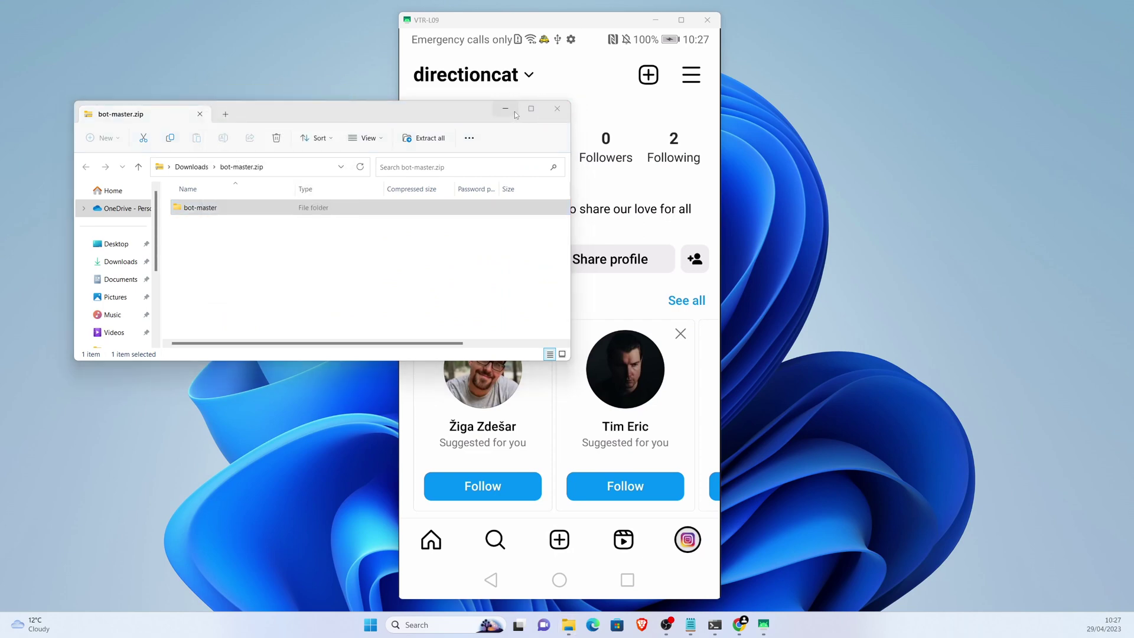
{"action": "mouse_move", "coordinate": [466, 115]}
{"action": "left_mouse_down"}
{"action": "mouse_move", "coordinate": [527, 282]}
{"action": "mouse_move", "coordinate": [609, 352]}
{"action": "left_mouse_up"}
{"action": "left_click", "coordinate": [655, 20]}
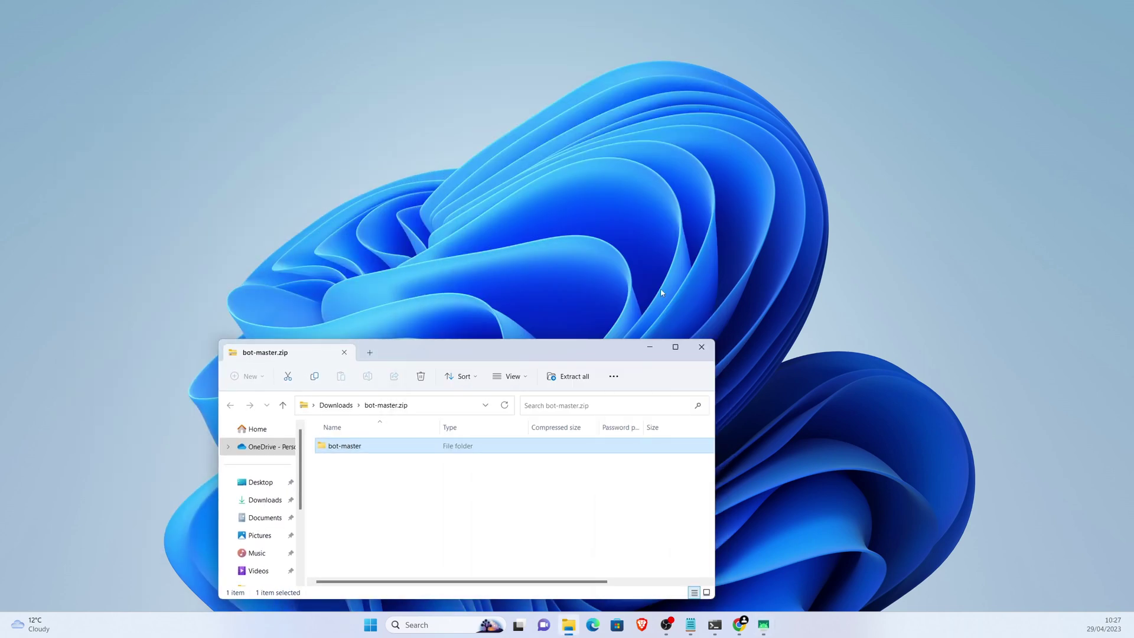
{"action": "left_click", "coordinate": [652, 347]}
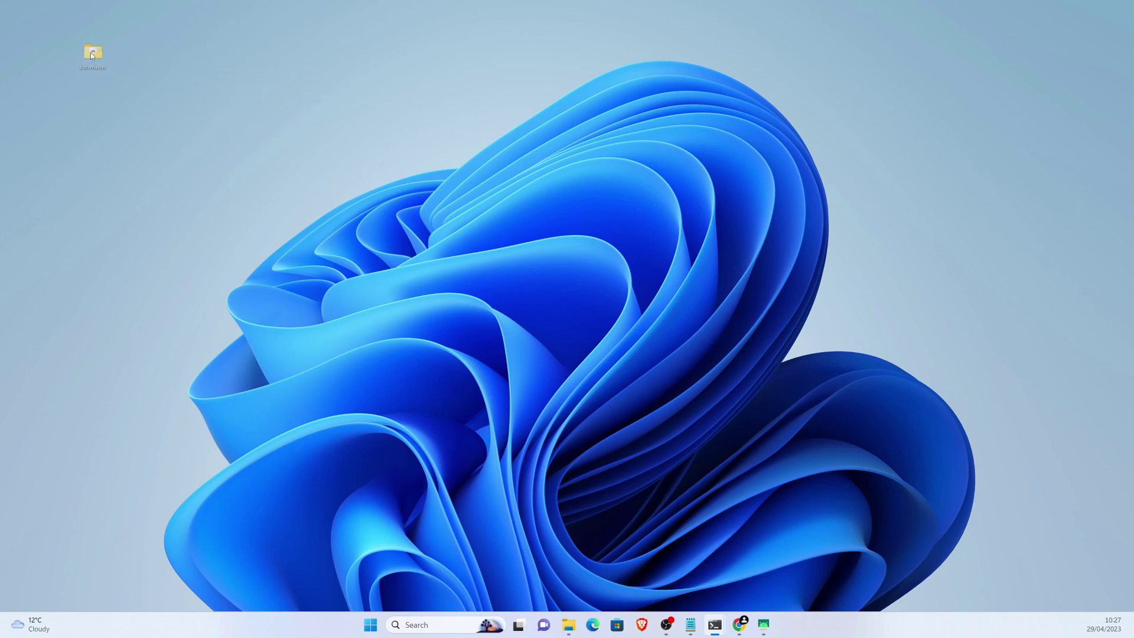
Place bot-master at the desktop's top-left, open it, and start a new blank browser tab.
{"action": "left_click_drag", "start_coordinate": [212, 146], "coordinate": [104, 82]}
{"action": "double_click", "coordinate": [105, 69]}
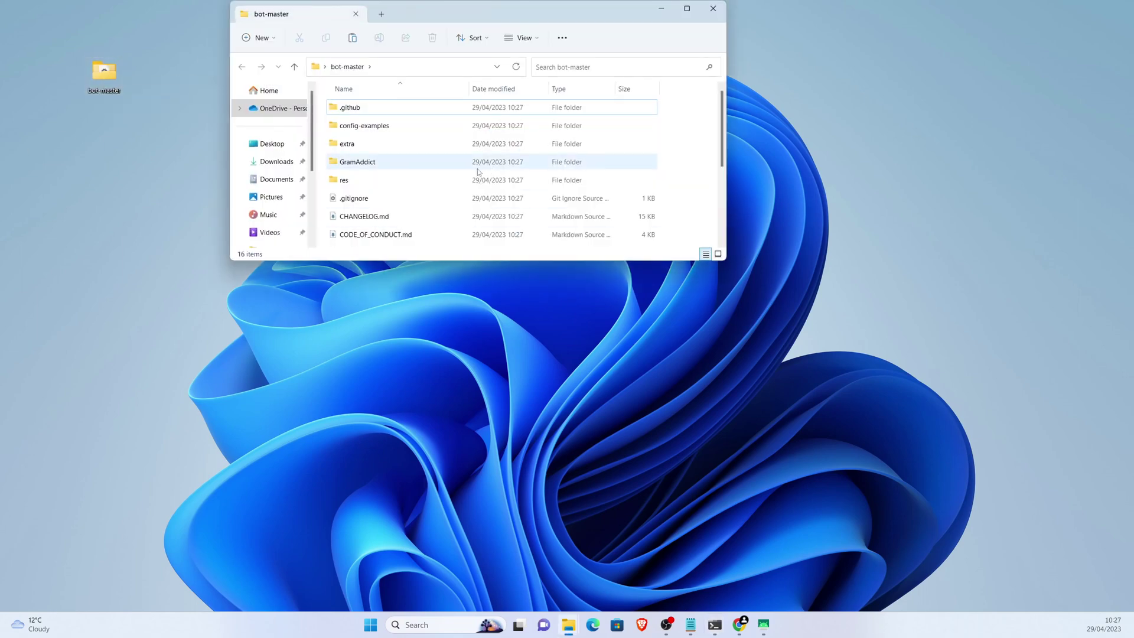
{"action": "scroll", "coordinate": [477, 172], "scroll_direction": "down", "scroll_amount": 3}
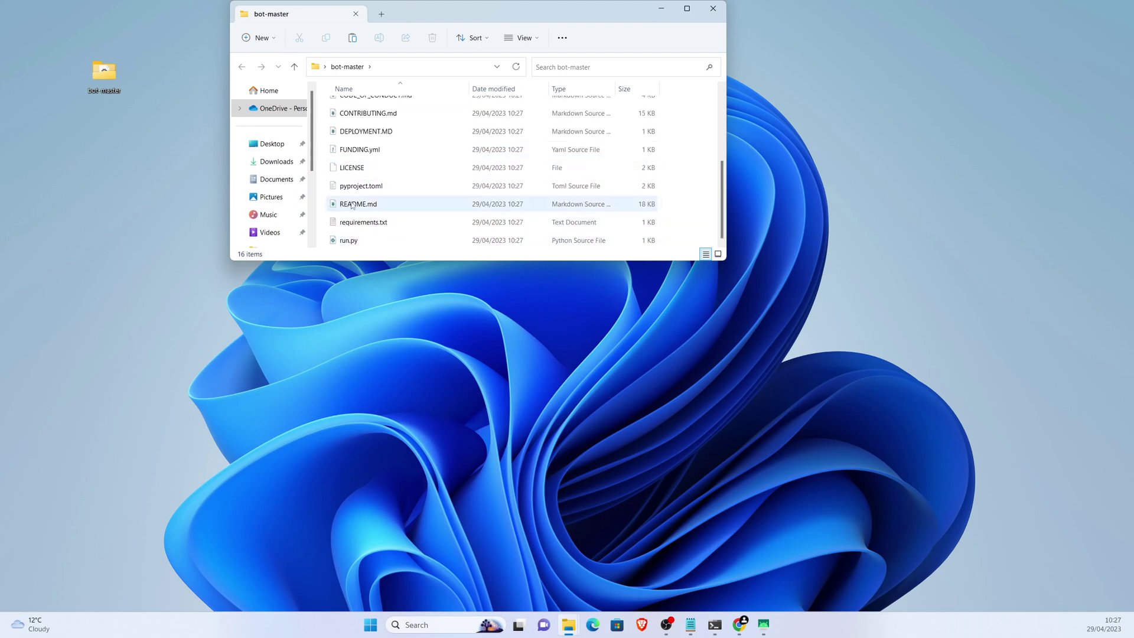
{"action": "left_click", "coordinate": [740, 625]}
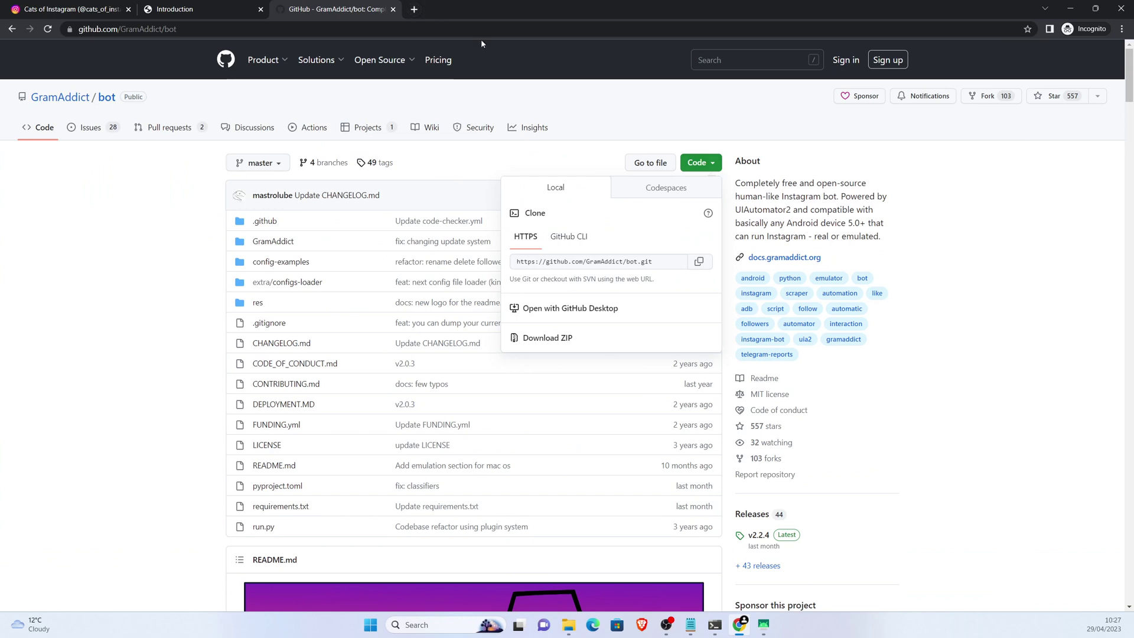
{"action": "left_click", "coordinate": [414, 9]}
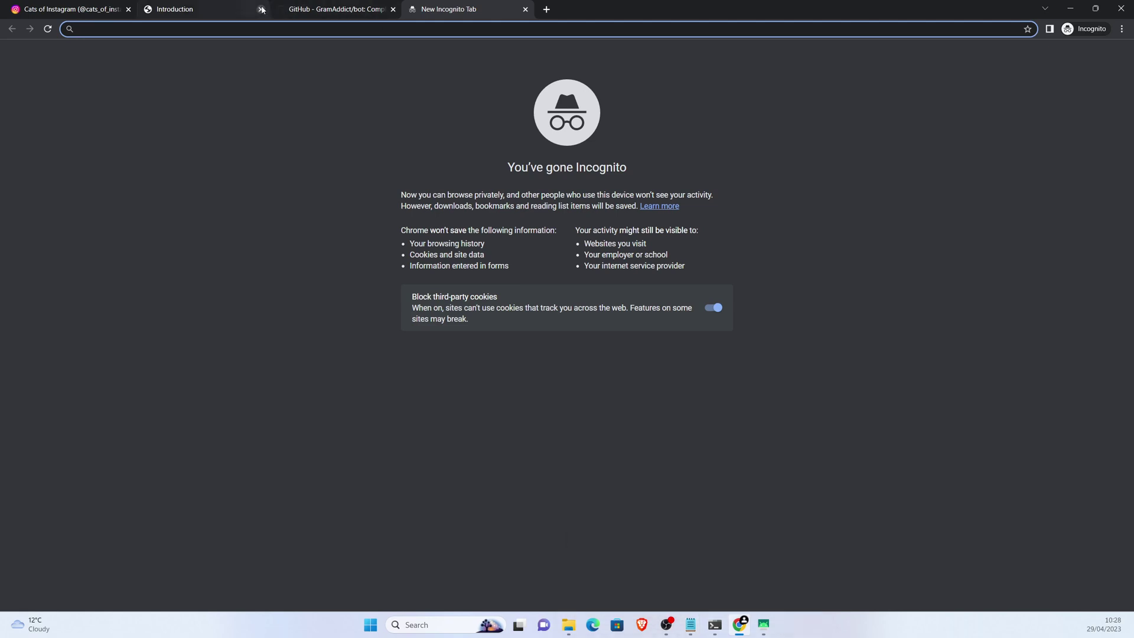
{"action": "type", "text": "python"}
Search for python, go to python.org and download the Python 3.11.3 Windows installer.
{"action": "key", "text": "Return"}
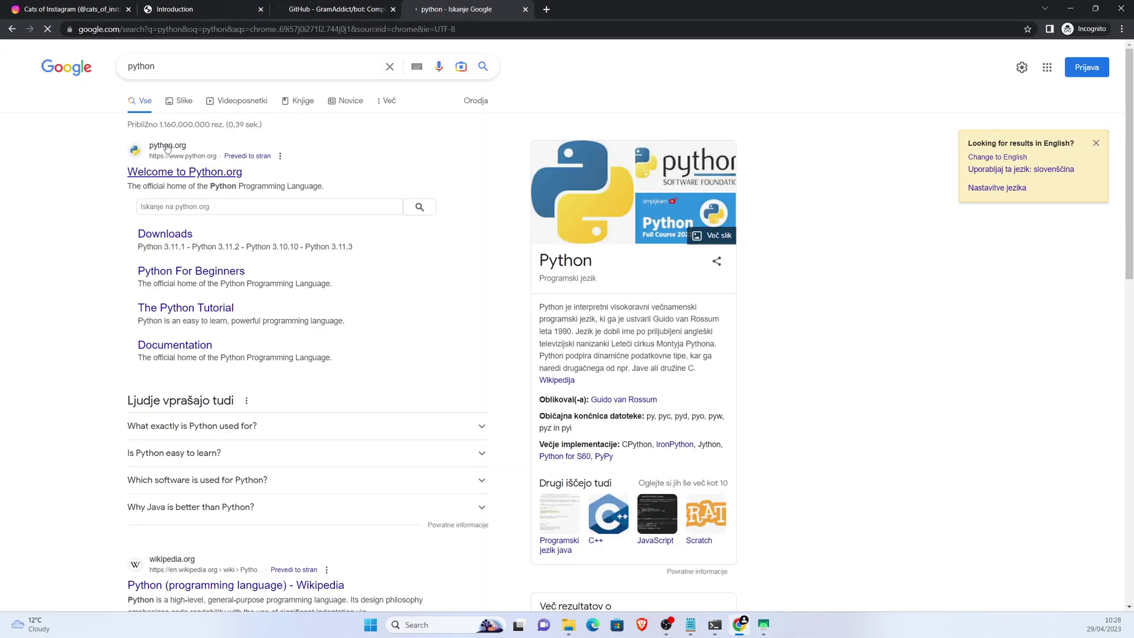
{"action": "left_click", "coordinate": [177, 178]}
{"action": "left_click", "coordinate": [549, 204]}
{"action": "mouse_move", "coordinate": [410, 145]}
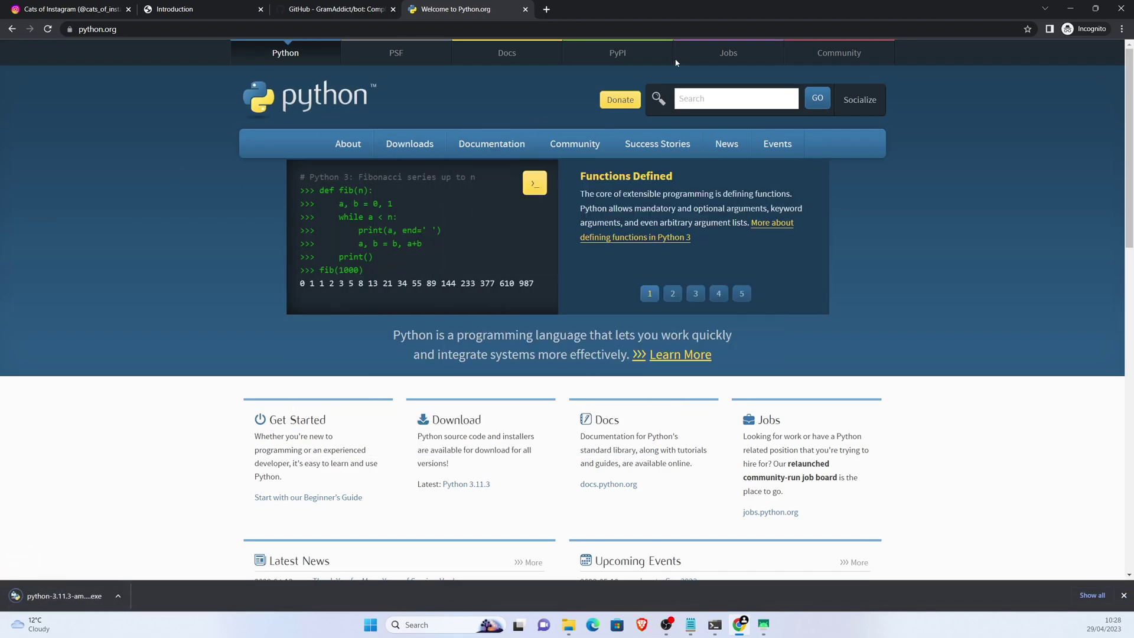
{"action": "left_click", "coordinate": [1070, 8]}
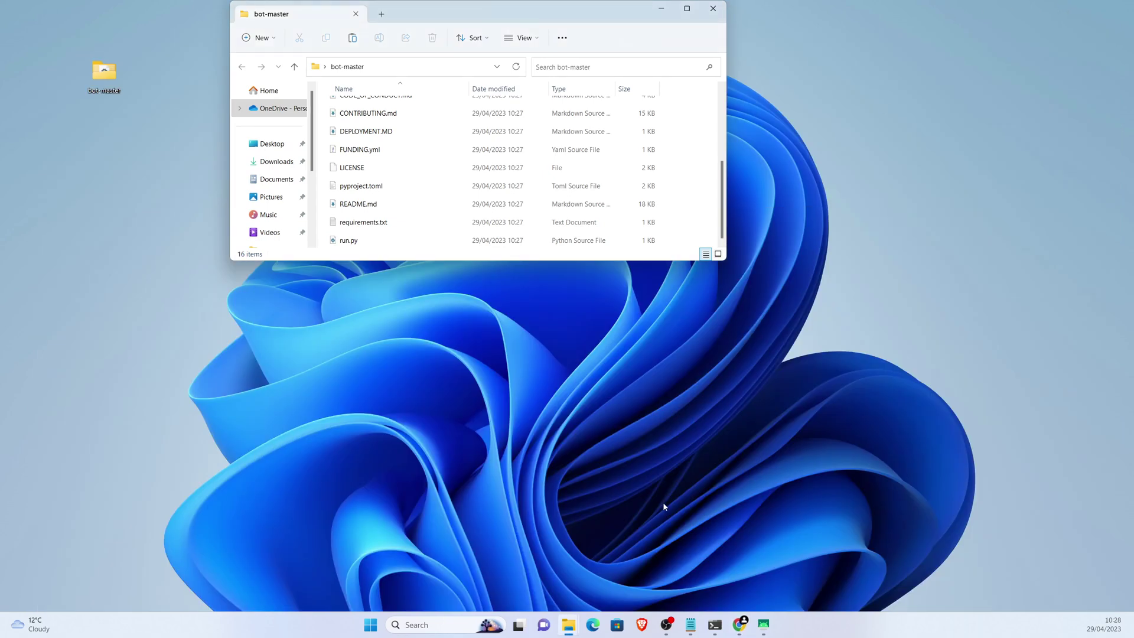
{"action": "left_click", "coordinate": [690, 623]}
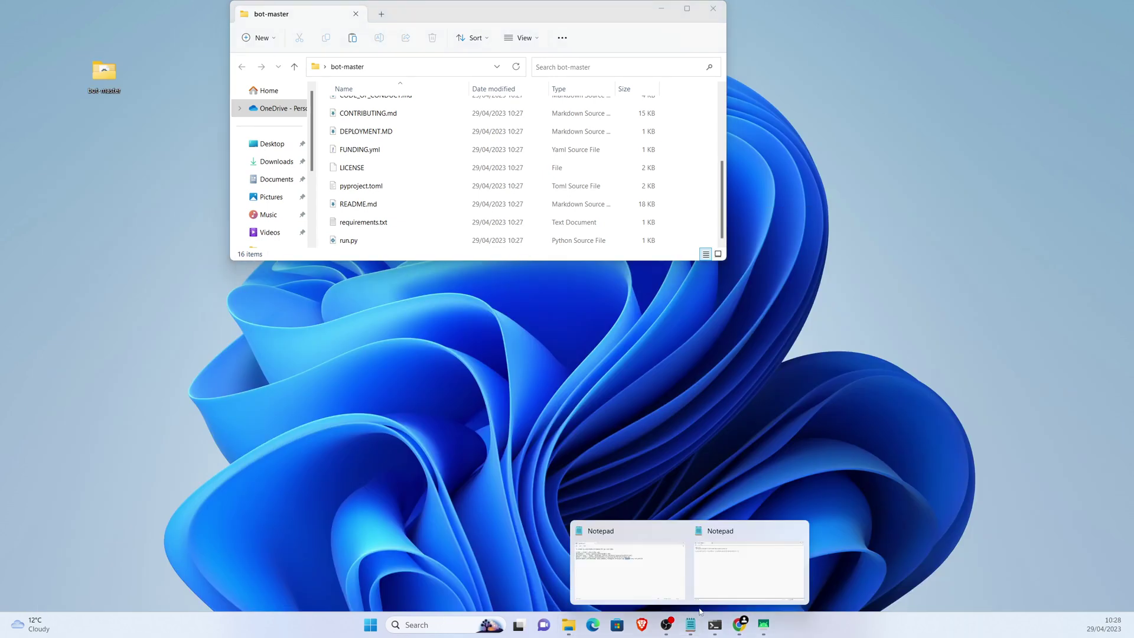
{"action": "left_click", "coordinate": [670, 572]}
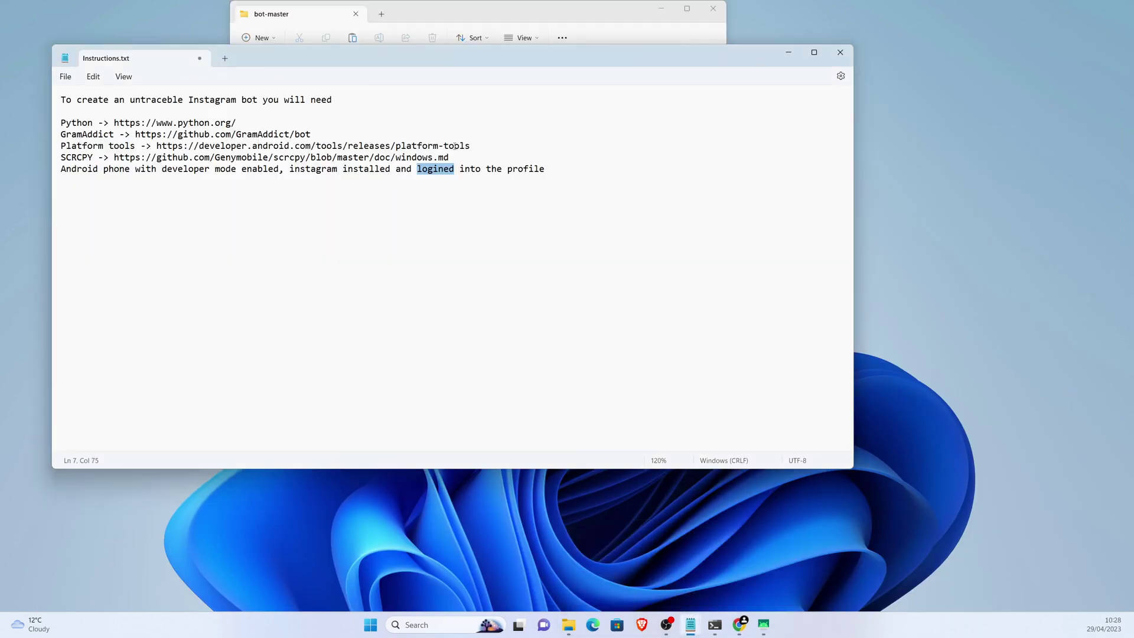
{"action": "left_click_drag", "start_coordinate": [494, 146], "coordinate": [67, 146]}
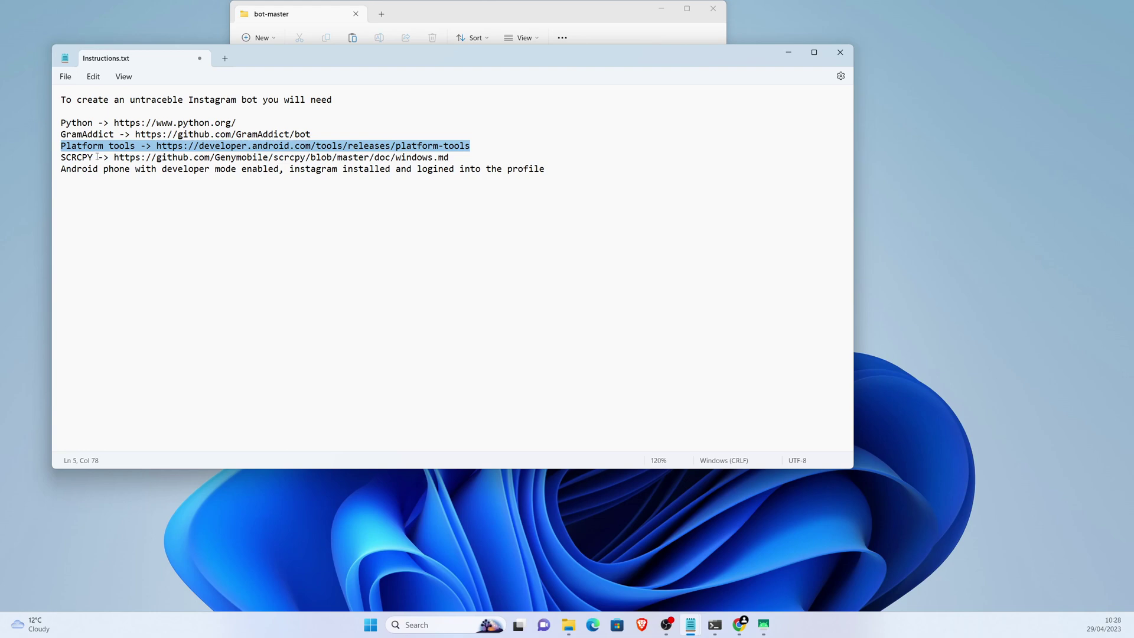
{"action": "key", "text": "Down"}
{"action": "key", "text": "shift+Home"}
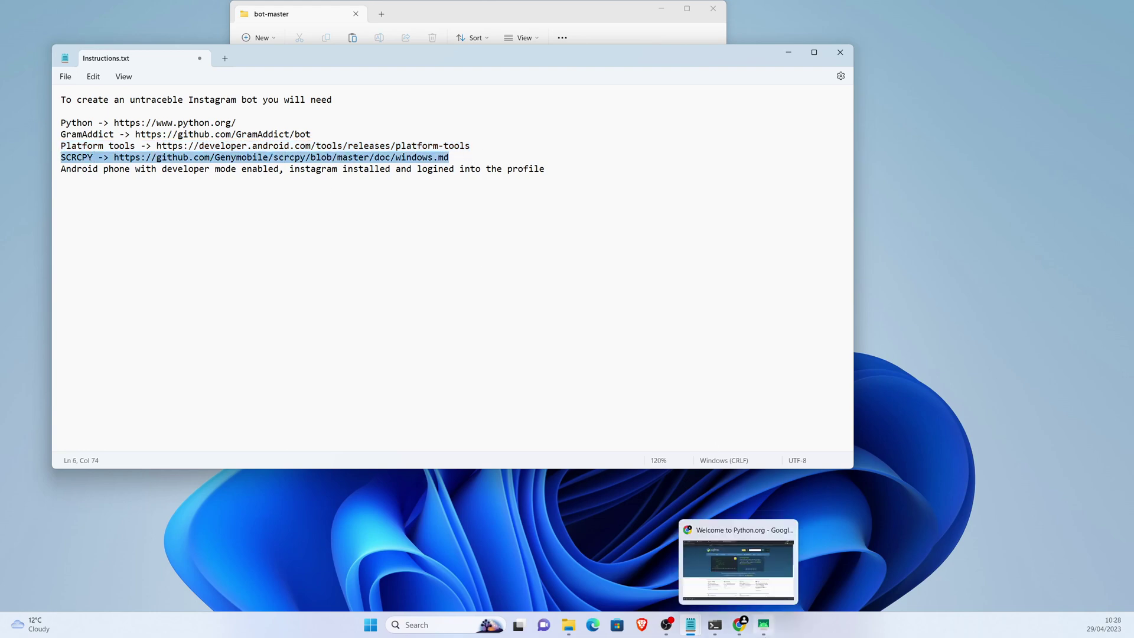
{"action": "left_click", "coordinate": [763, 625]}
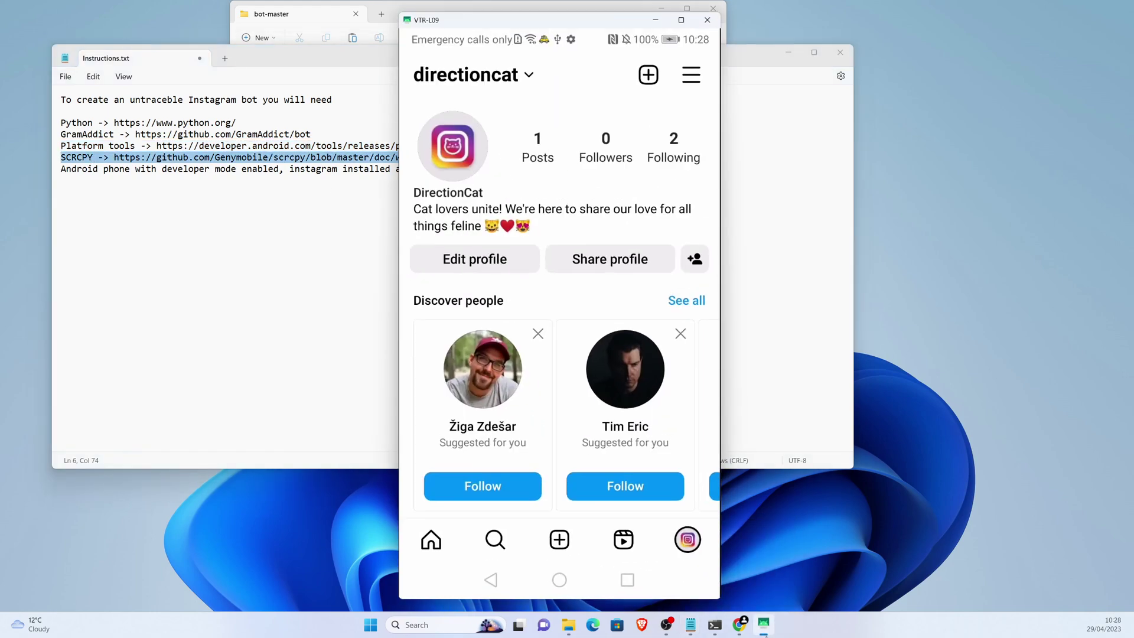
{"action": "left_click", "coordinate": [653, 21]}
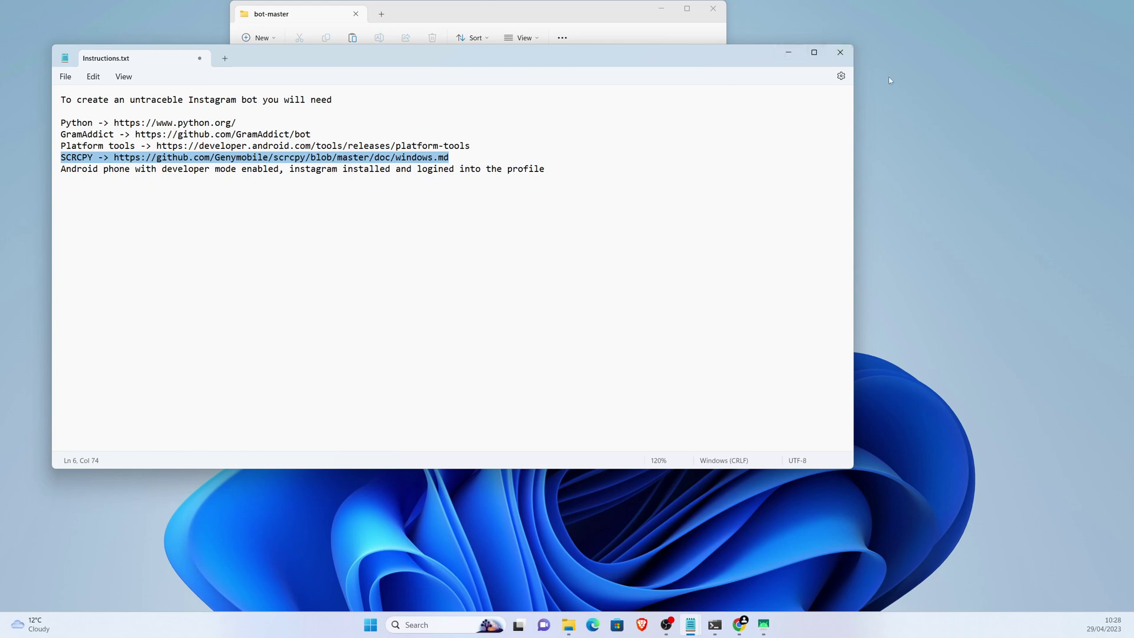
{"action": "left_click", "coordinate": [788, 54]}
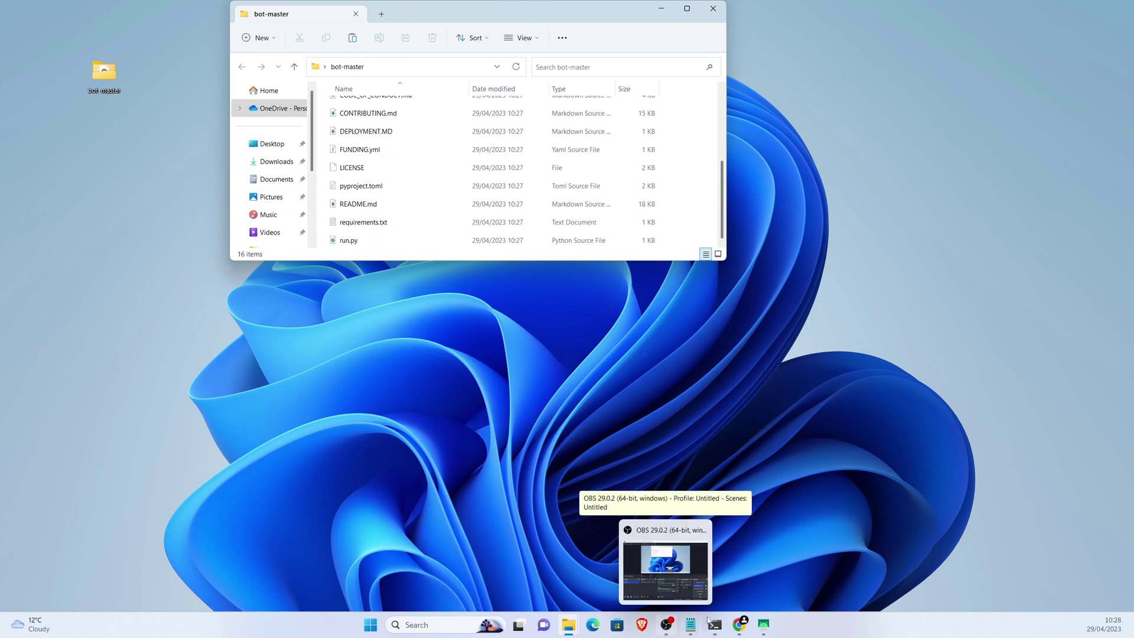
Search for platform tools and reach the SDK Platform Tools release notes page.
{"action": "left_click", "coordinate": [741, 624]}
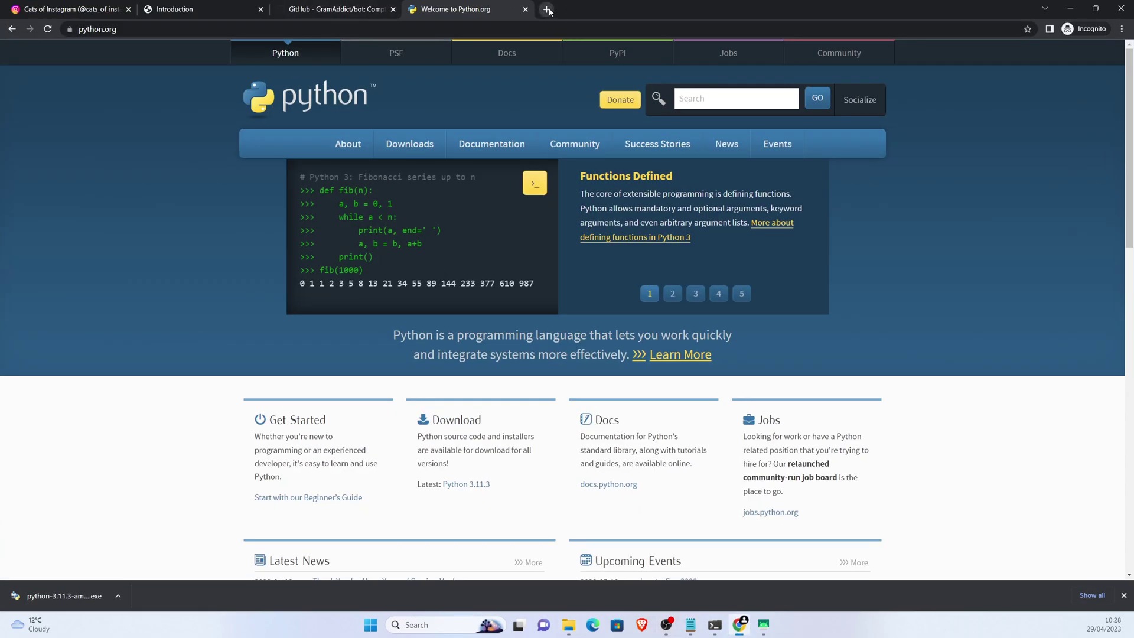
{"action": "left_click", "coordinate": [547, 9]}
{"action": "type", "text": "platform tools"}
{"action": "key", "text": "Return"}
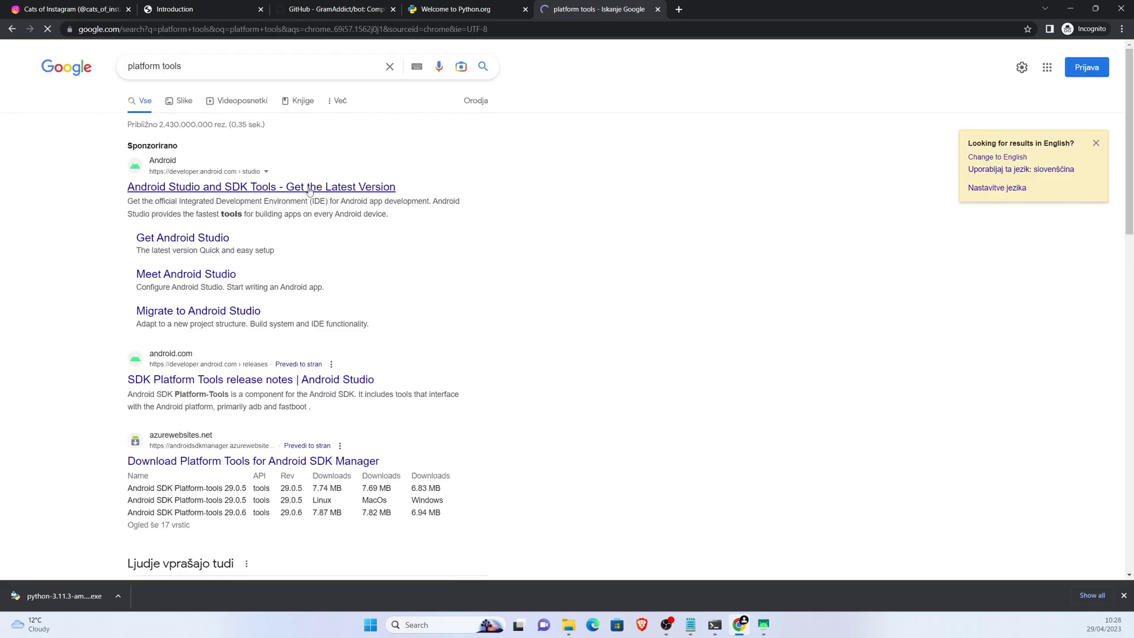
{"action": "left_click", "coordinate": [309, 189]}
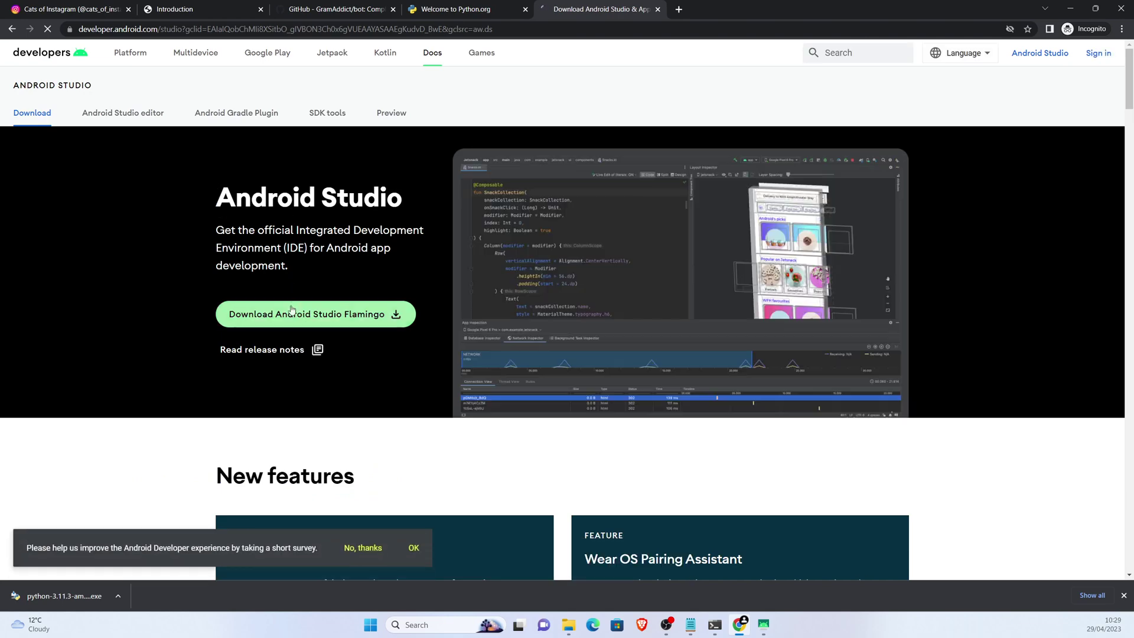
{"action": "scroll", "coordinate": [289, 307], "scroll_direction": "down", "scroll_amount": 2}
{"action": "scroll", "coordinate": [289, 308], "scroll_direction": "down", "scroll_amount": 3}
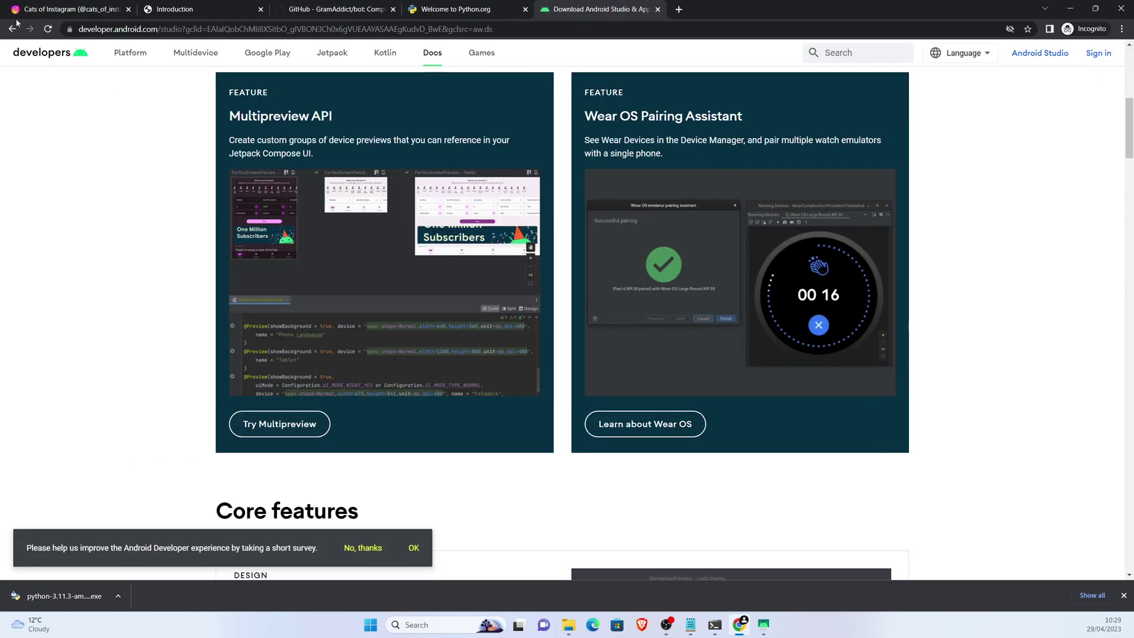
{"action": "left_click", "coordinate": [13, 28]}
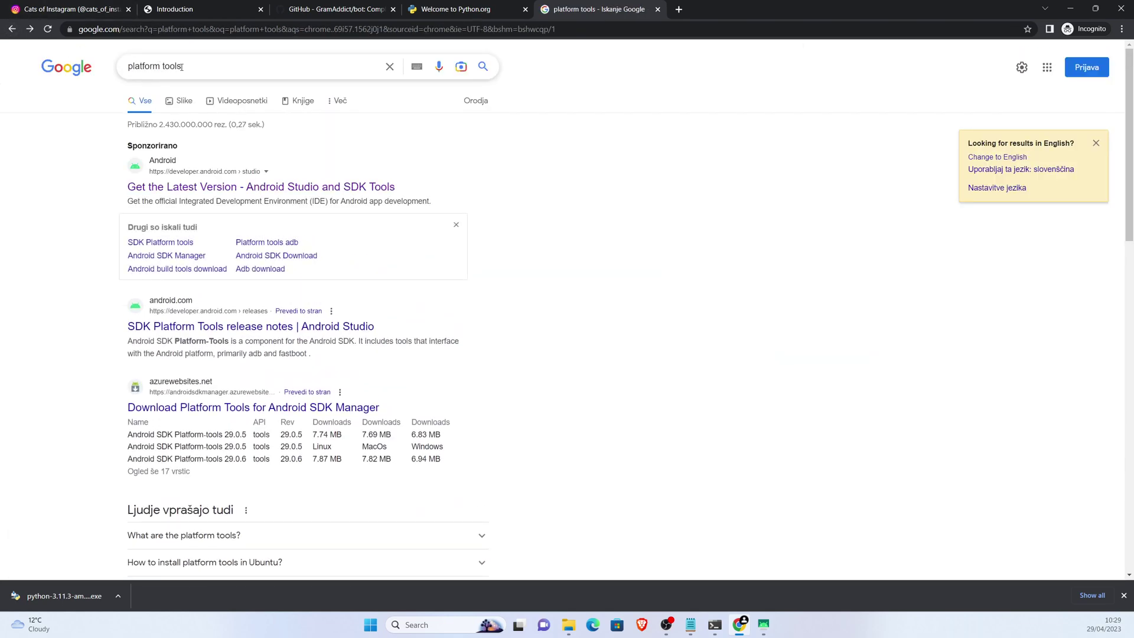
{"action": "left_click", "coordinate": [279, 332]}
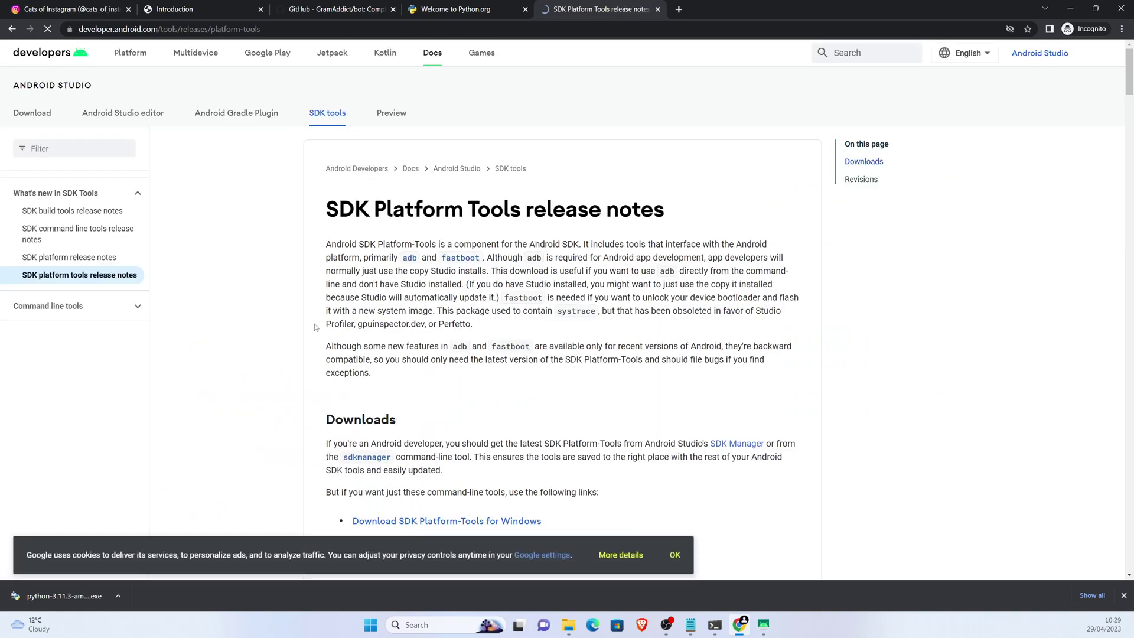
{"action": "scroll", "coordinate": [336, 323], "scroll_direction": "down", "scroll_amount": 3}
Download Platform-Tools for Windows, accepting the license, and open the downloaded ZIP archive.
{"action": "left_click", "coordinate": [475, 250]}
{"action": "scroll", "coordinate": [460, 274], "scroll_direction": "down", "scroll_amount": 2}
{"action": "scroll", "coordinate": [461, 275], "scroll_direction": "down", "scroll_amount": 5}
{"action": "scroll", "coordinate": [438, 486], "scroll_direction": "down", "scroll_amount": 5}
{"action": "left_click", "coordinate": [180, 470]}
{"action": "left_click", "coordinate": [182, 501]}
{"action": "left_click", "coordinate": [62, 595]}
Copy the platform-tools folder from the zip and bring the bot-master window up full screen.
{"action": "left_click", "coordinate": [1069, 8]}
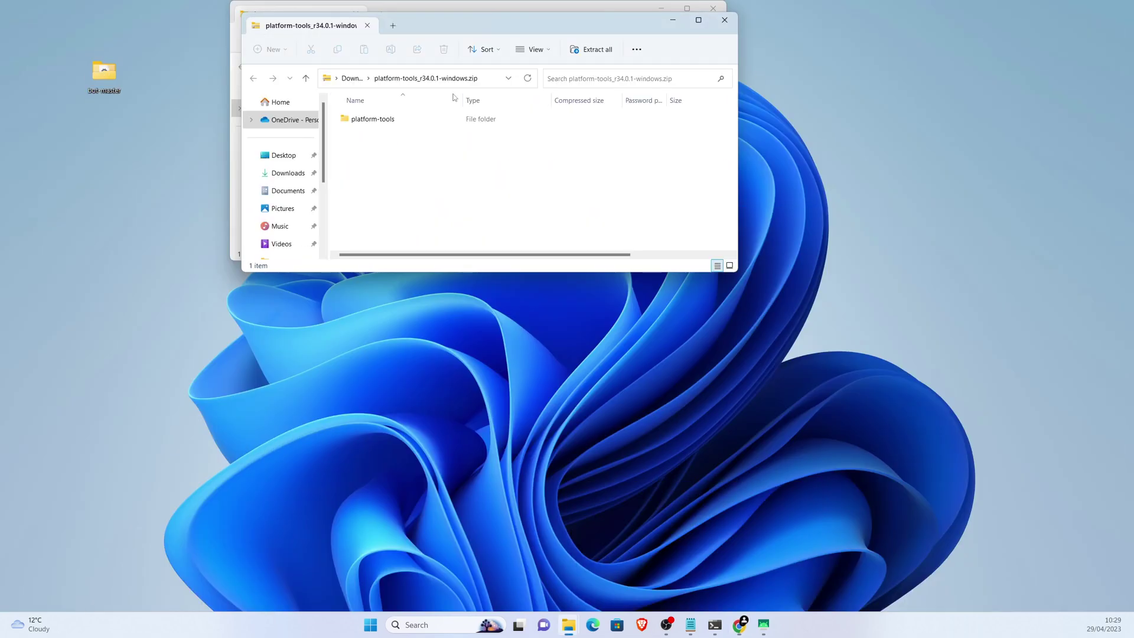
{"action": "right_click", "coordinate": [390, 120]}
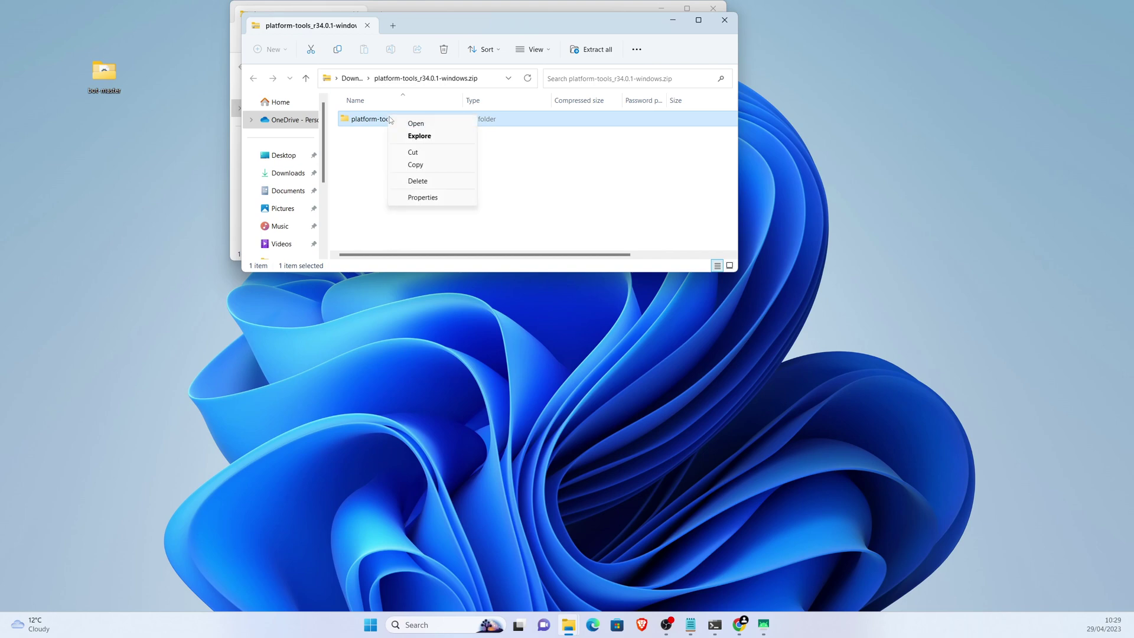
{"action": "left_click", "coordinate": [414, 164]}
{"action": "left_click_drag", "start_coordinate": [423, 29], "coordinate": [739, 159]}
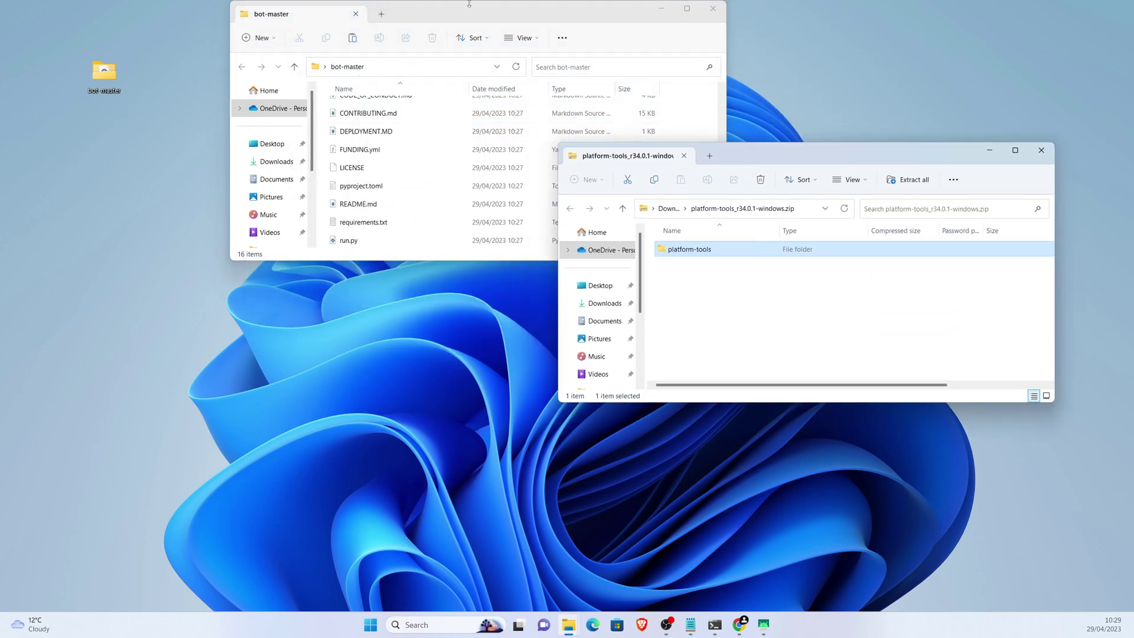
{"action": "double_click", "coordinate": [431, 14]}
Paste platform-tools into bot-master and open it to list adb.exe and its tools.
{"action": "right_click", "coordinate": [516, 327]}
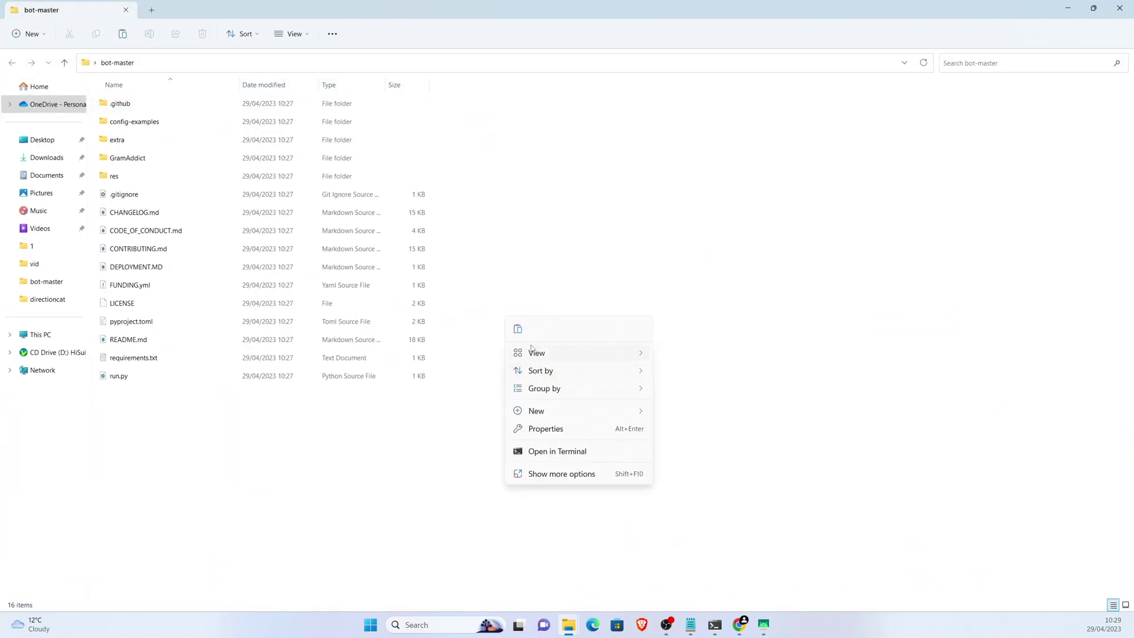
{"action": "left_click", "coordinate": [517, 328]}
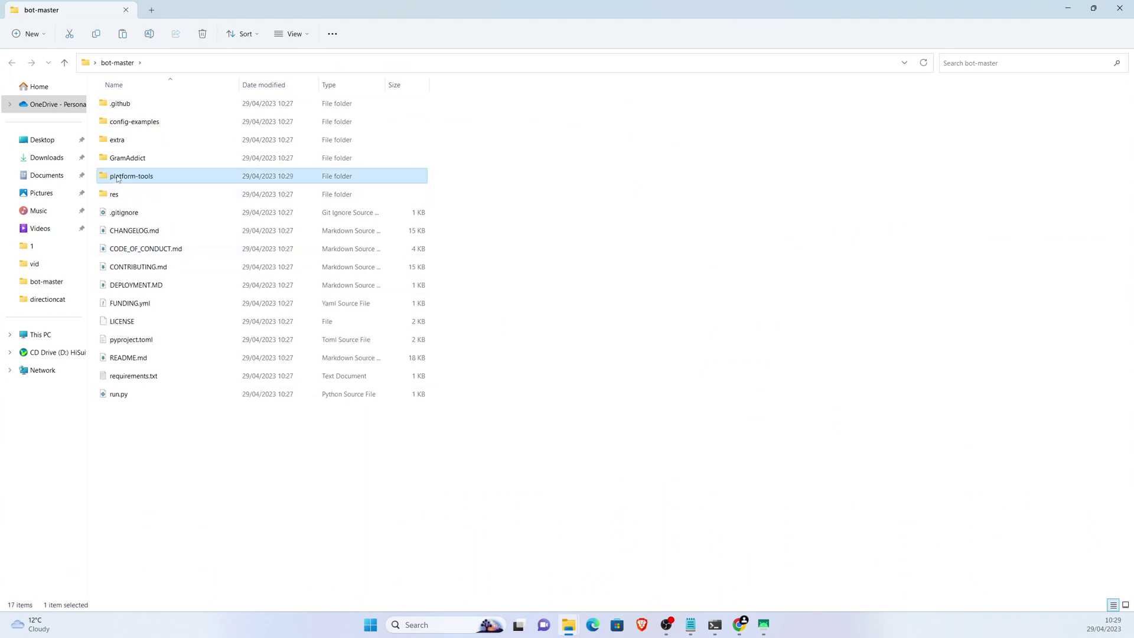
{"action": "mouse_move", "coordinate": [130, 176]}
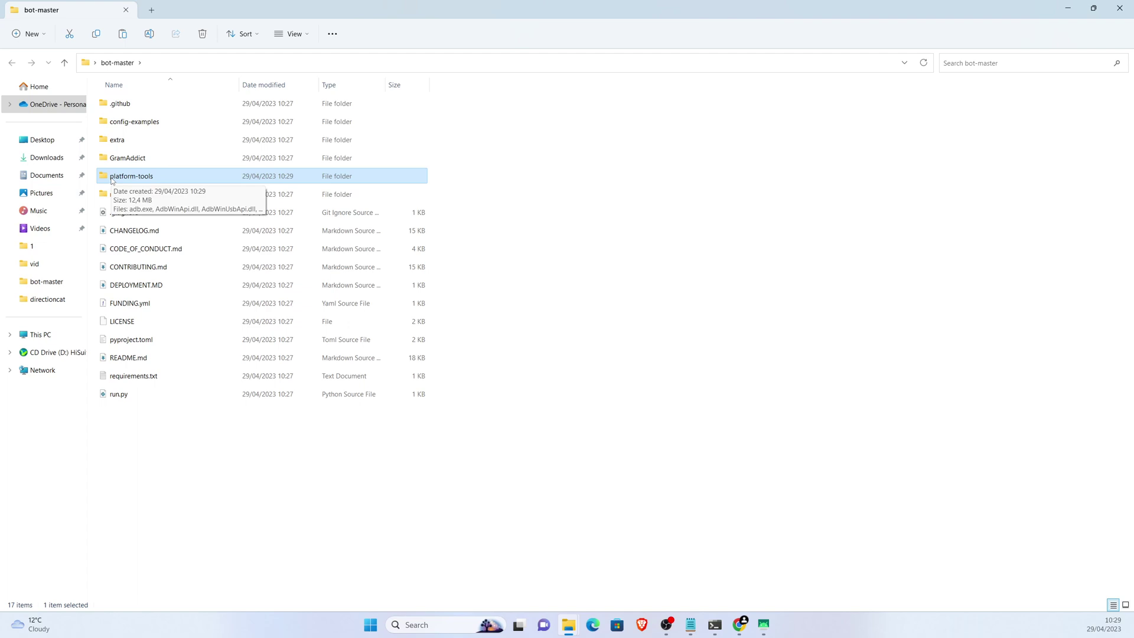
{"action": "double_click", "coordinate": [112, 180]}
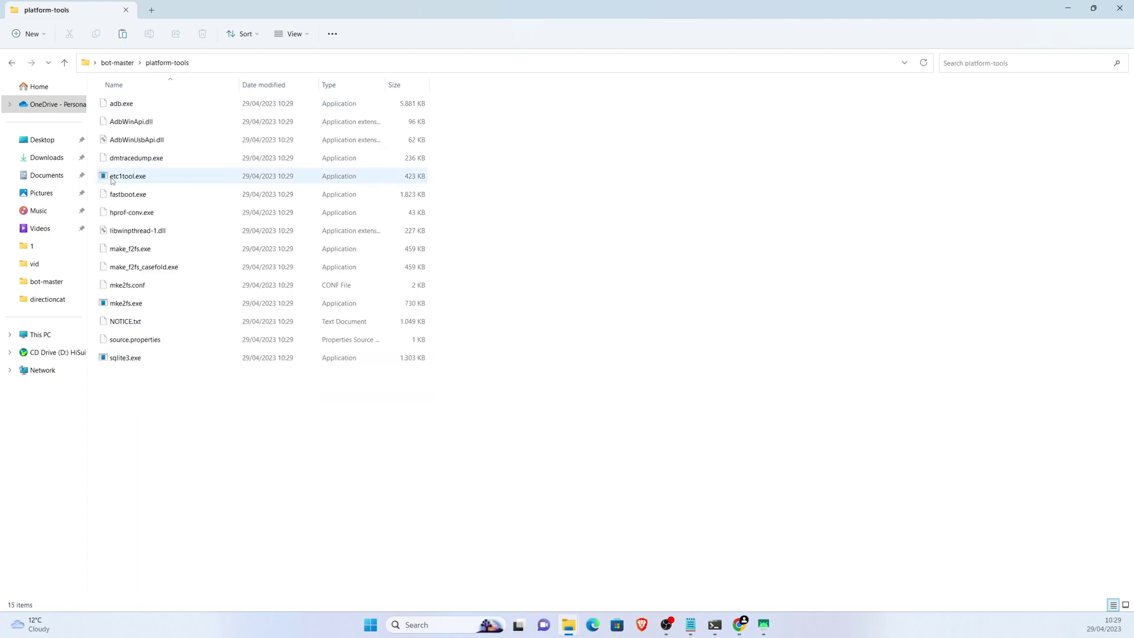
Launch a command window from the platform-tools address bar with cmd, then close it again.
{"action": "left_click", "coordinate": [210, 63]}
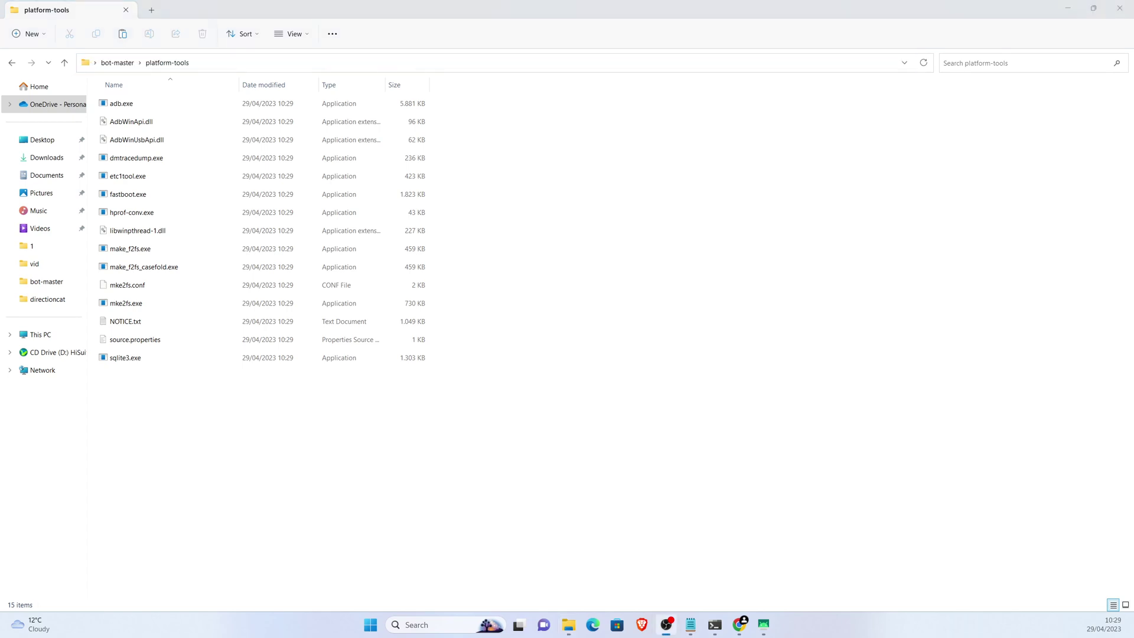
{"action": "left_click", "coordinate": [226, 63]}
{"action": "type", "text": "cmd"}
{"action": "key", "text": "Return"}
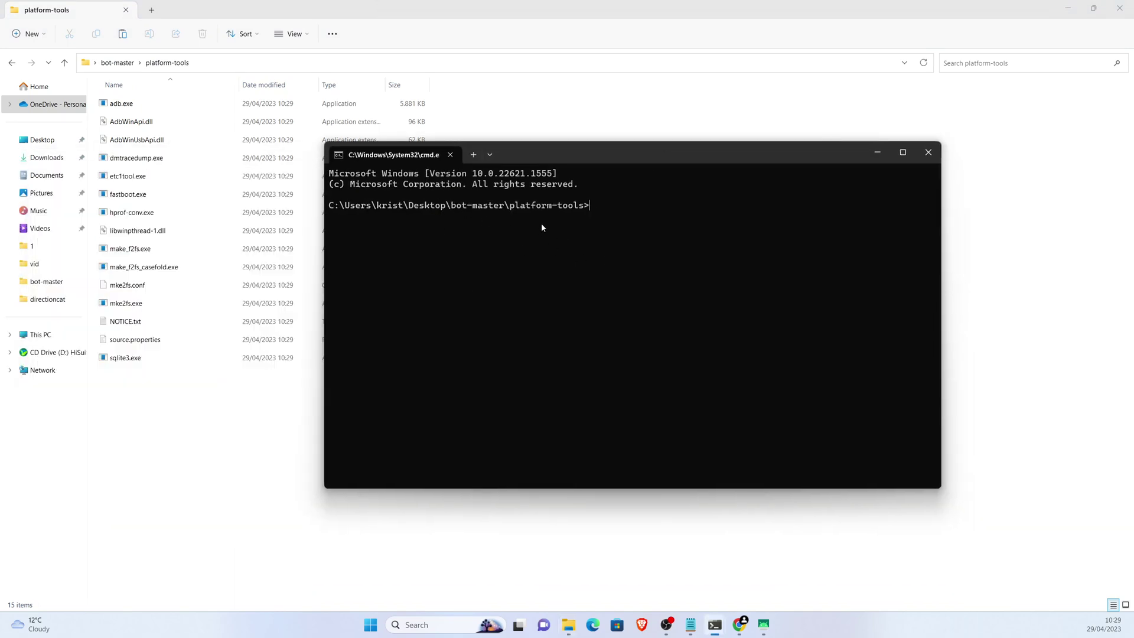
{"action": "left_click_drag", "start_coordinate": [332, 204], "coordinate": [628, 208]}
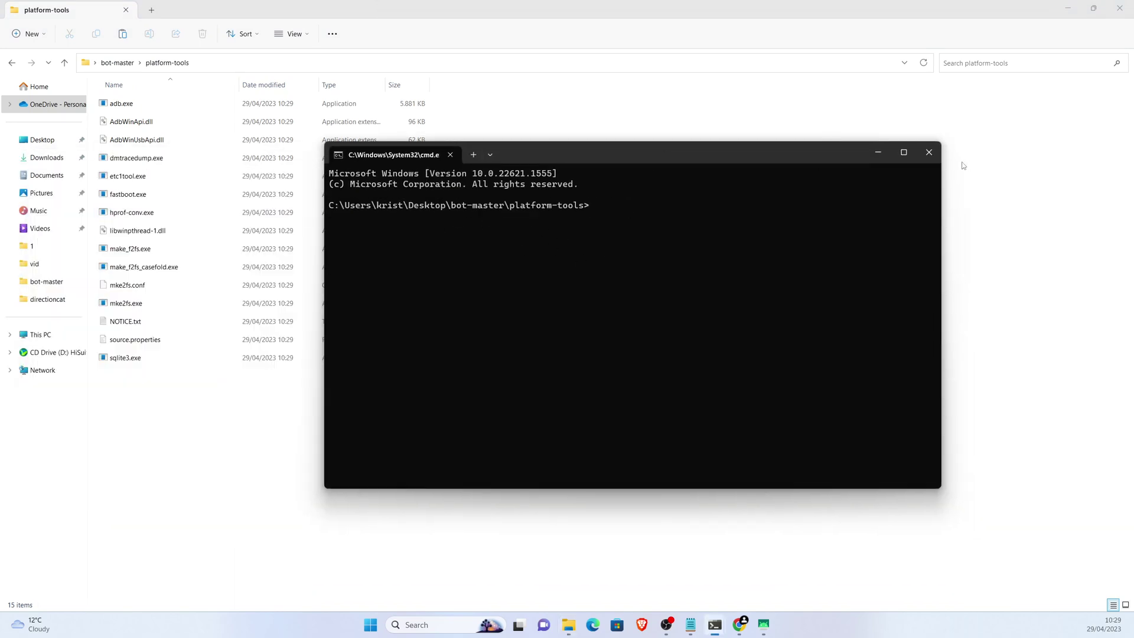
{"action": "left_click", "coordinate": [929, 152]}
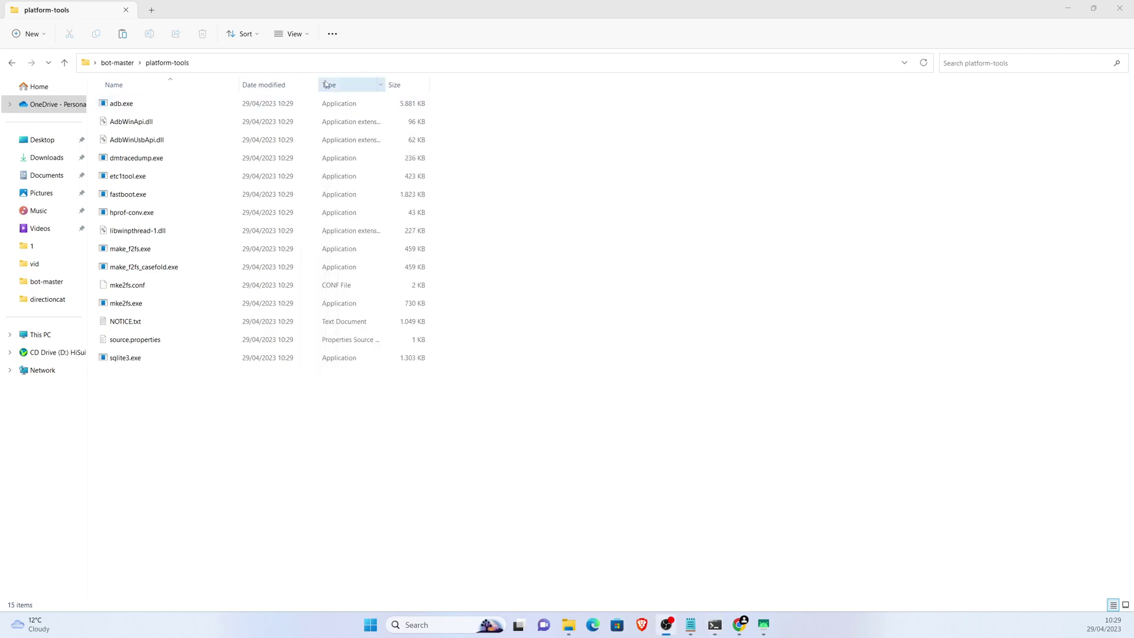
Re-enter platform-tools from bot-master and select its full folder path.
{"action": "left_click", "coordinate": [295, 69]}
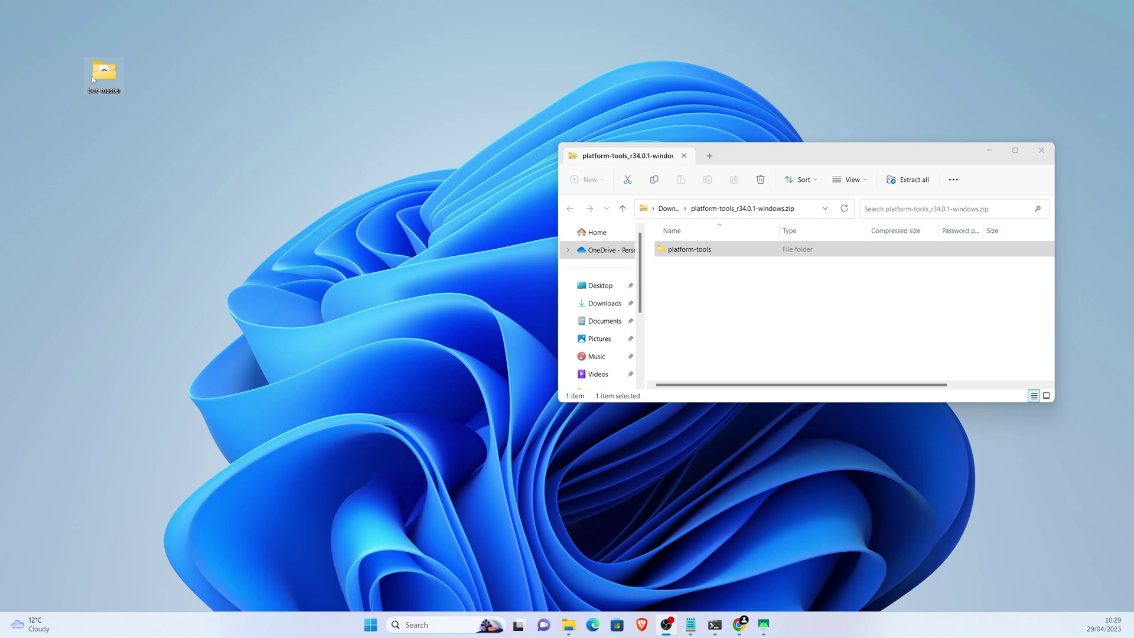
{"action": "double_click", "coordinate": [91, 76]}
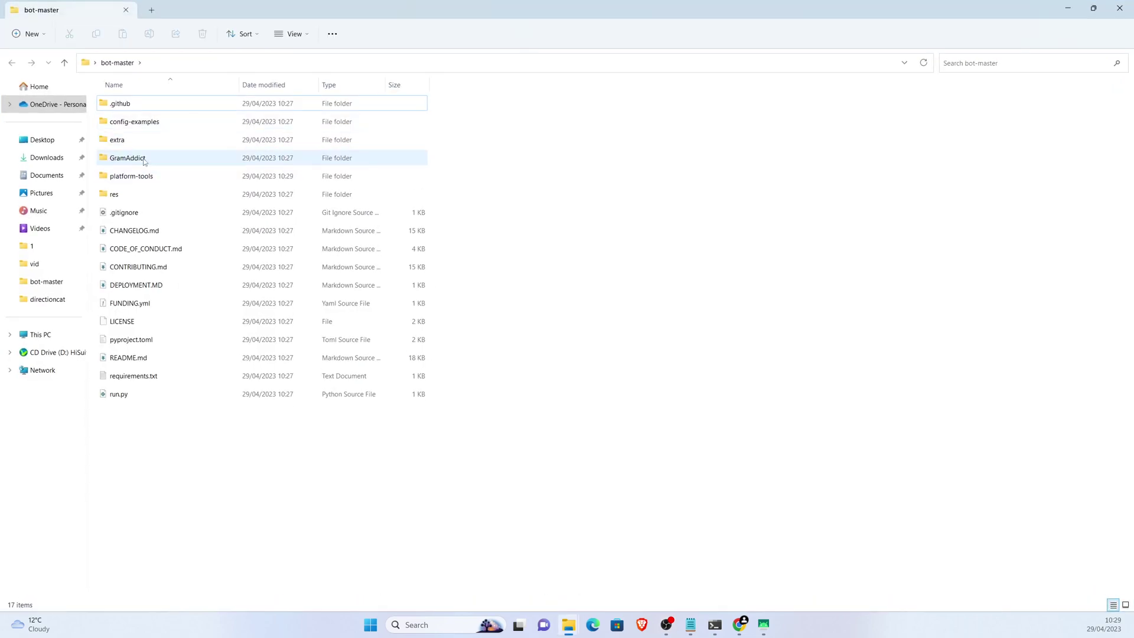
{"action": "double_click", "coordinate": [142, 175]}
{"action": "left_click", "coordinate": [213, 63]}
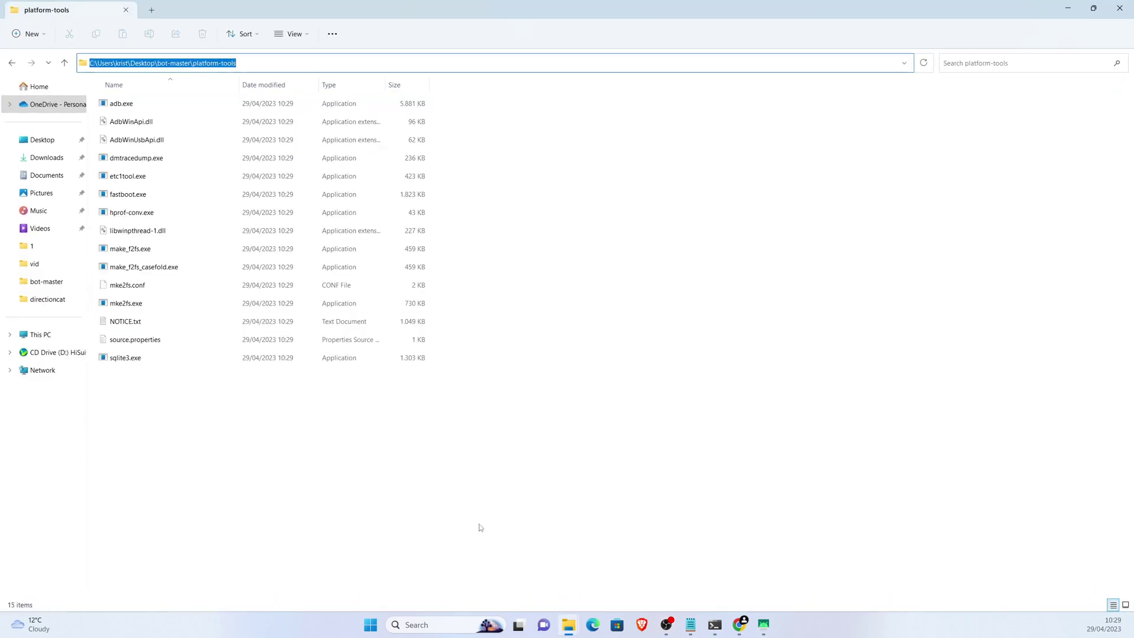
Start Command Prompt from the Start menu search for cmd.
{"action": "left_click", "coordinate": [367, 624]}
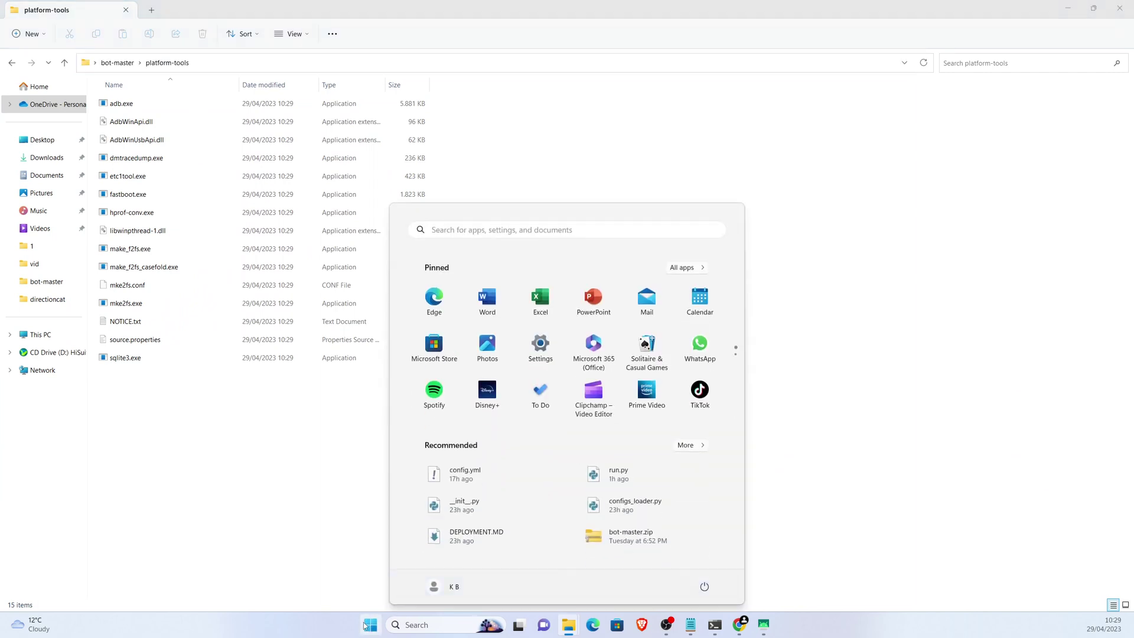
{"action": "left_click", "coordinate": [486, 226]}
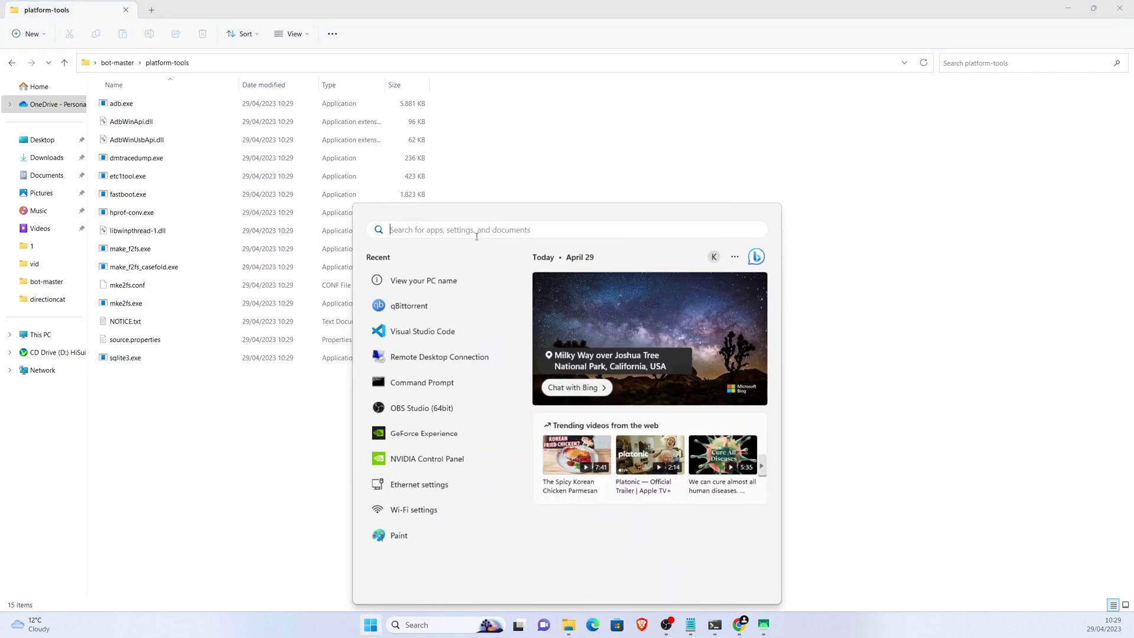
{"action": "type", "text": "cmd"}
{"action": "key", "text": "Return"}
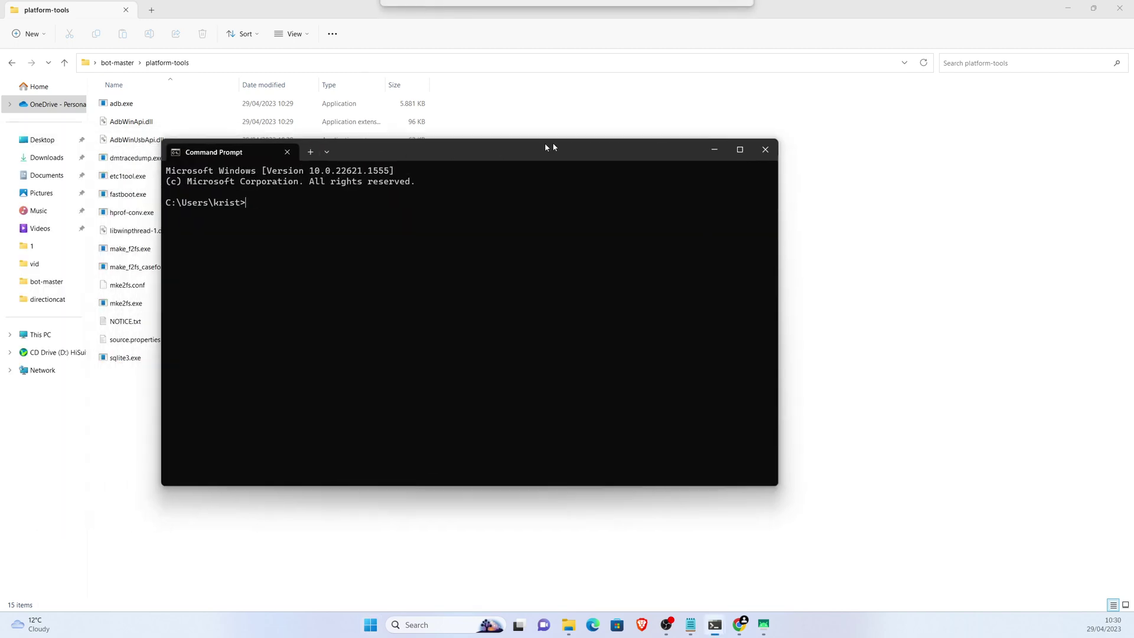
{"action": "type", "text": "cd C:\\Users\\krist\\Desktop\\bot-master\\platform-tools"}
Change directory to platform-tools, run adb devices, and copy the listed device's serial number.
{"action": "key", "text": "Return"}
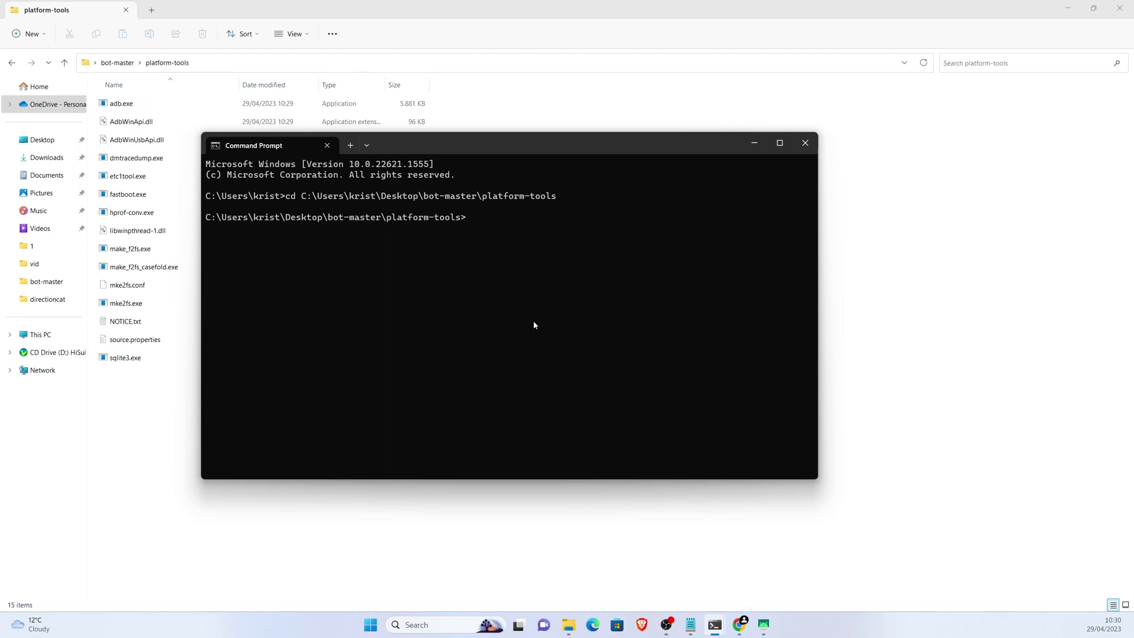
{"action": "type", "text": "adb devices"}
{"action": "key", "text": "Return"}
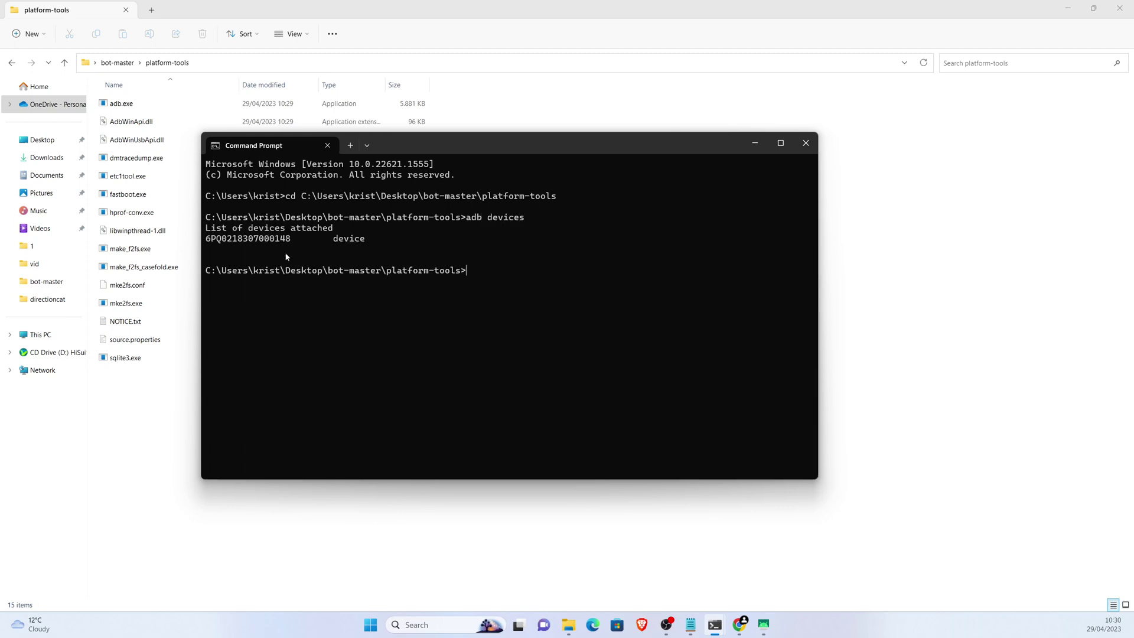
{"action": "left_click_drag", "start_coordinate": [289, 241], "coordinate": [208, 240]}
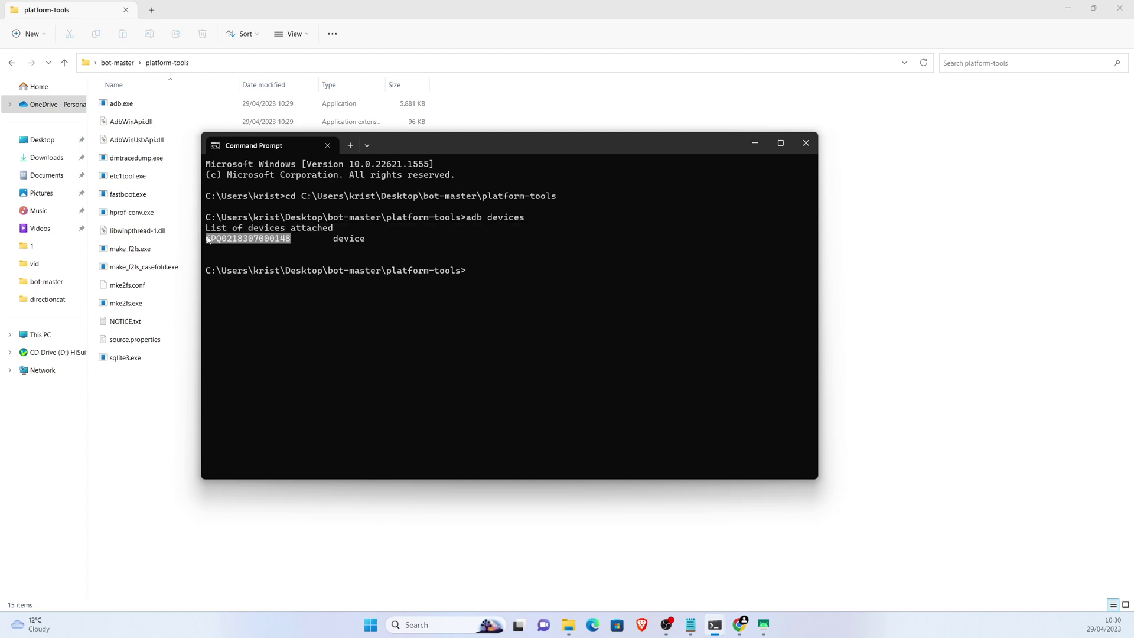
{"action": "left_click_drag", "start_coordinate": [413, 243], "coordinate": [205, 240]}
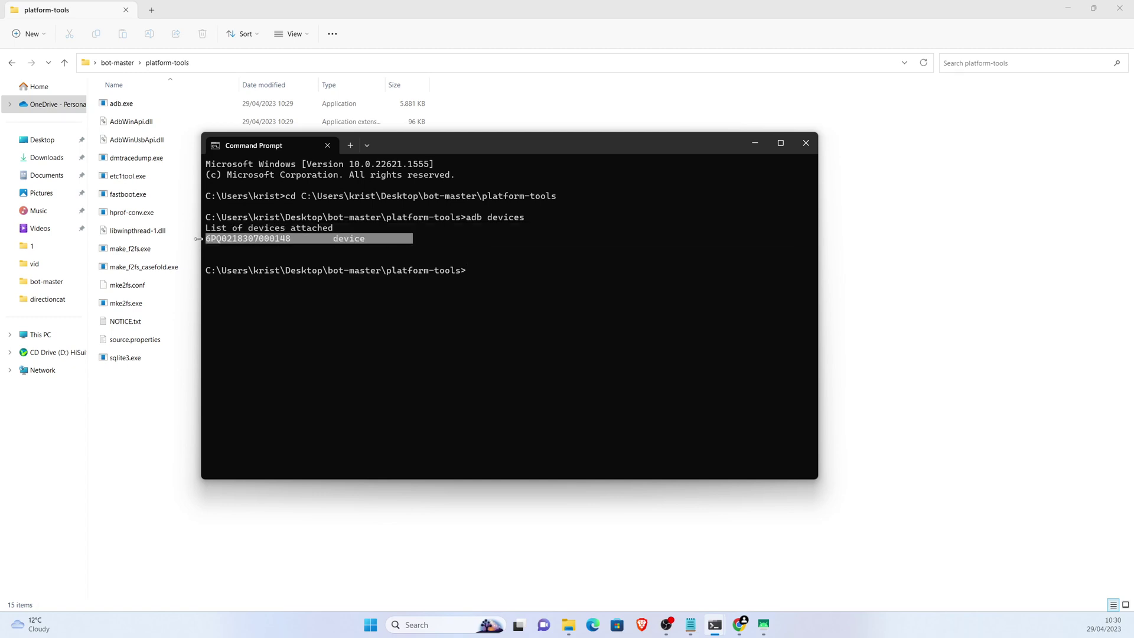
{"action": "double_click", "coordinate": [236, 240]}
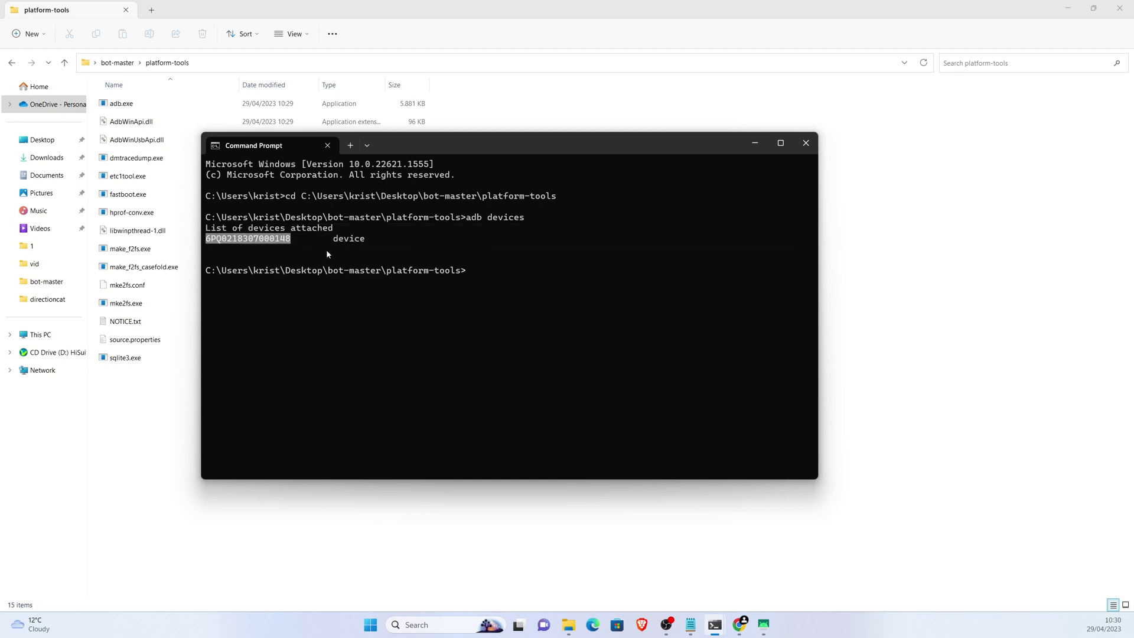
{"action": "key", "text": "ctrl+c"}
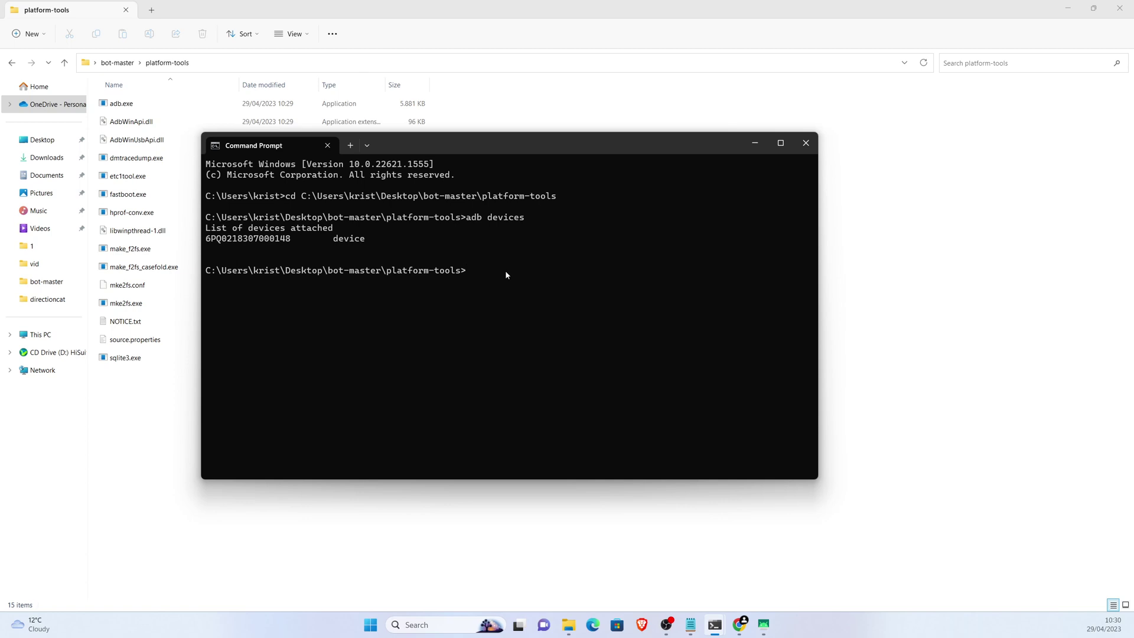
Close the Command Prompt window and switch to the Instructions.txt notes.
{"action": "left_click_drag", "start_coordinate": [467, 216], "coordinate": [526, 222]}
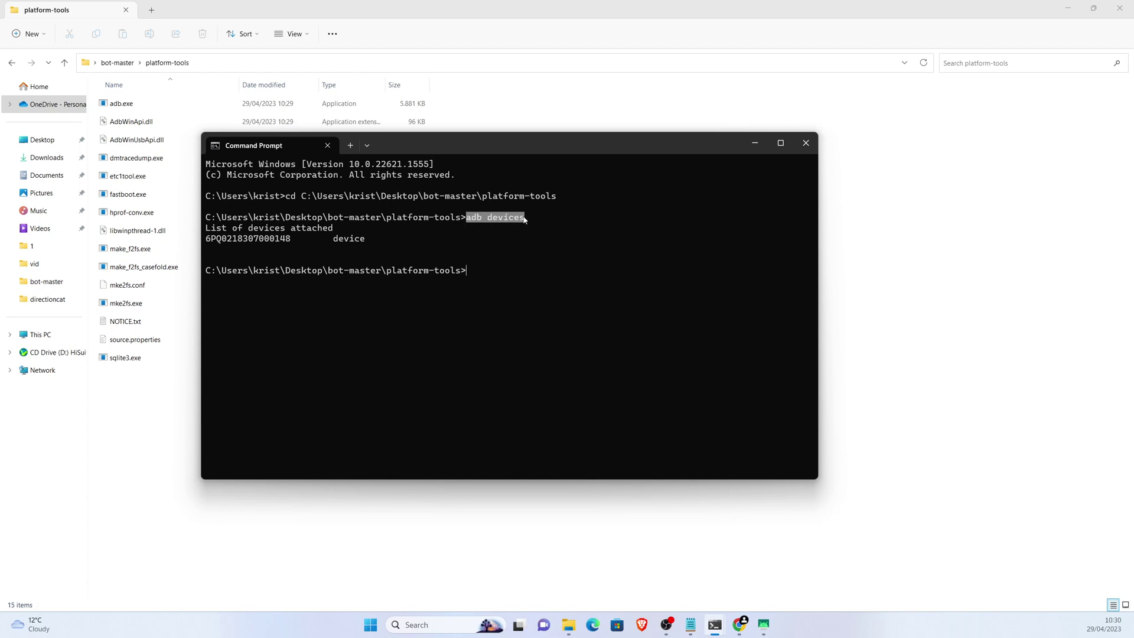
{"action": "left_click", "coordinate": [529, 266]}
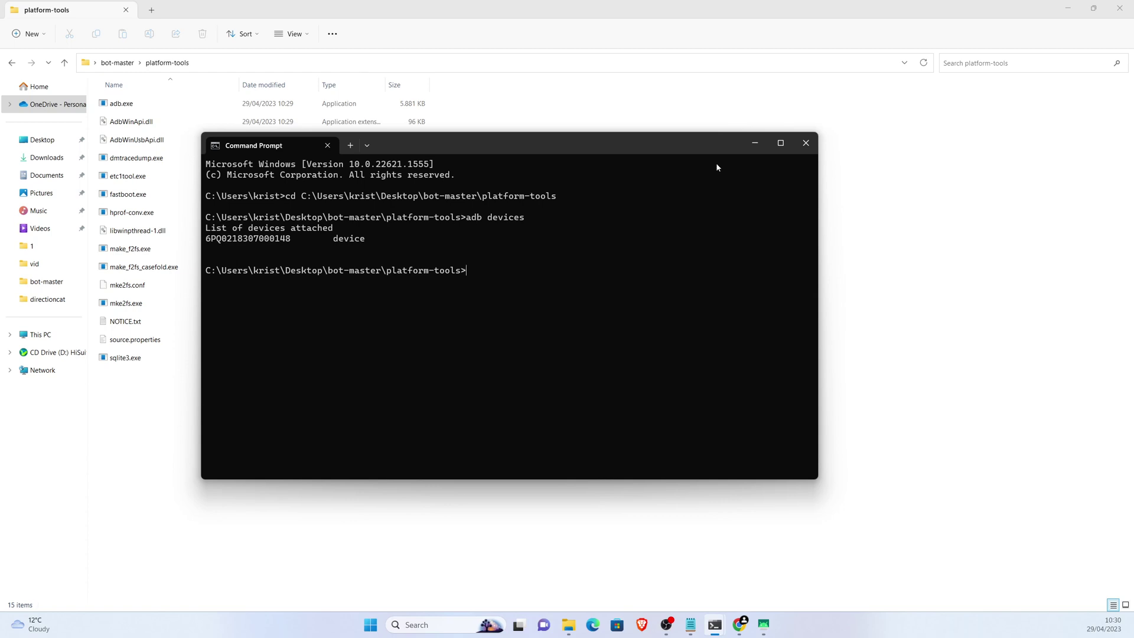
{"action": "left_click", "coordinate": [805, 143]}
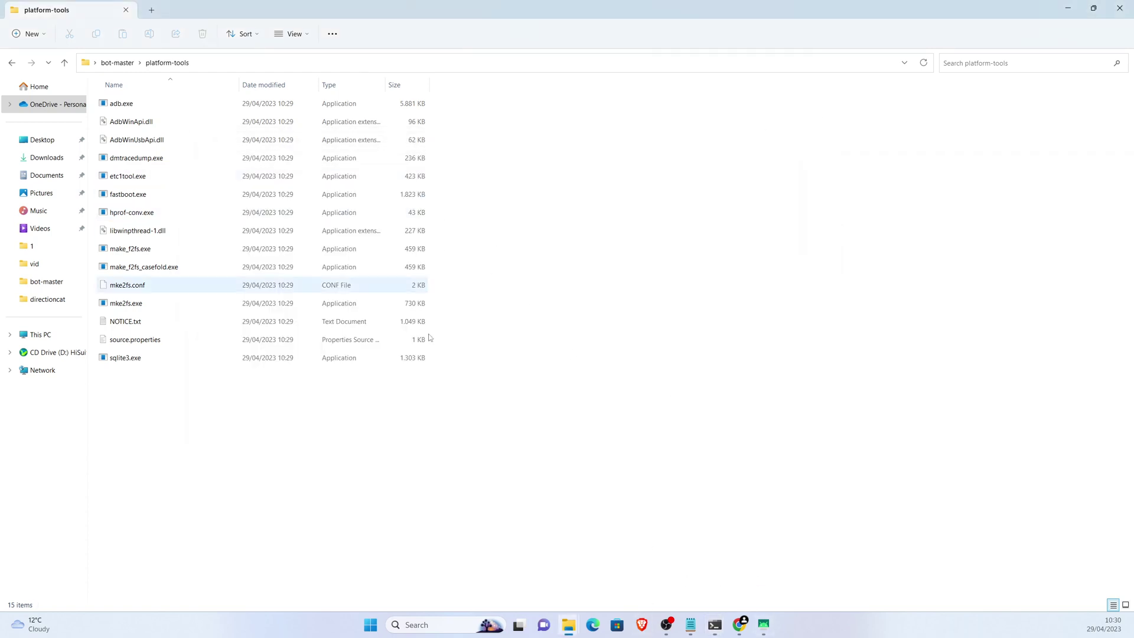
{"action": "left_click", "coordinate": [691, 625]}
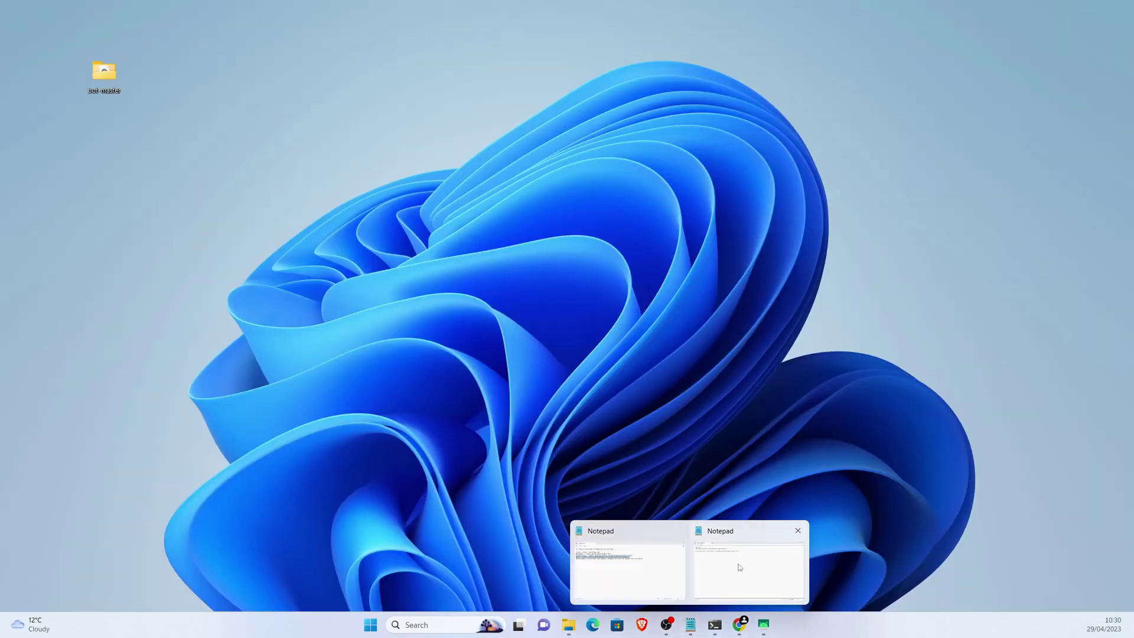
Select the scrcpy Windows guide link in Instructions.txt, hide Notepad and return to Chrome.
{"action": "left_click", "coordinate": [740, 567]}
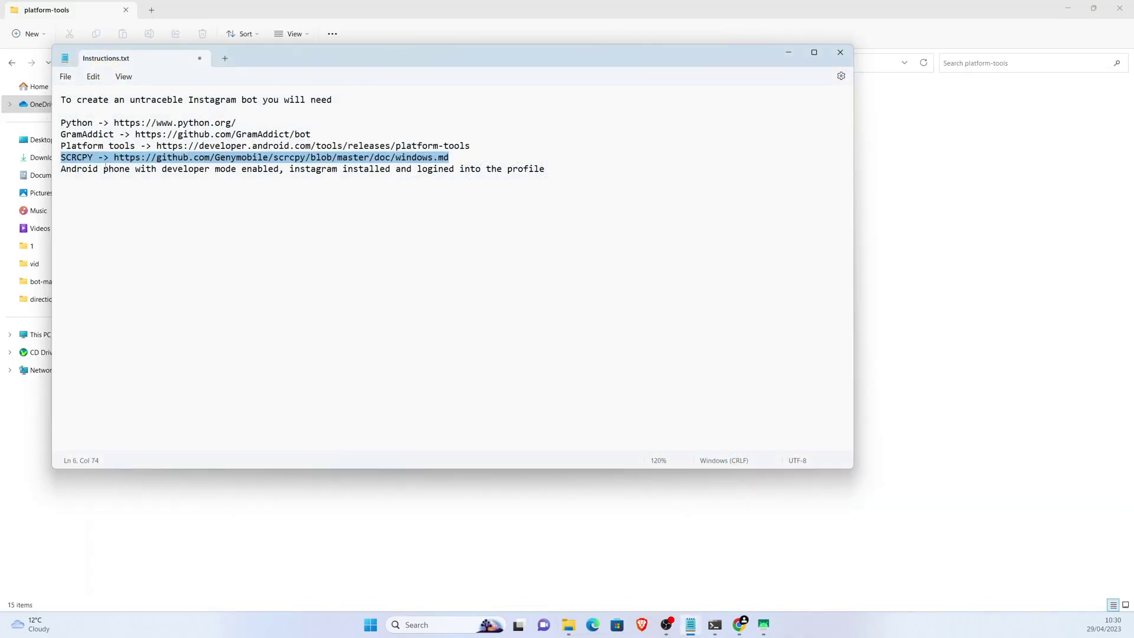
{"action": "left_click_drag", "start_coordinate": [114, 157], "coordinate": [451, 153]}
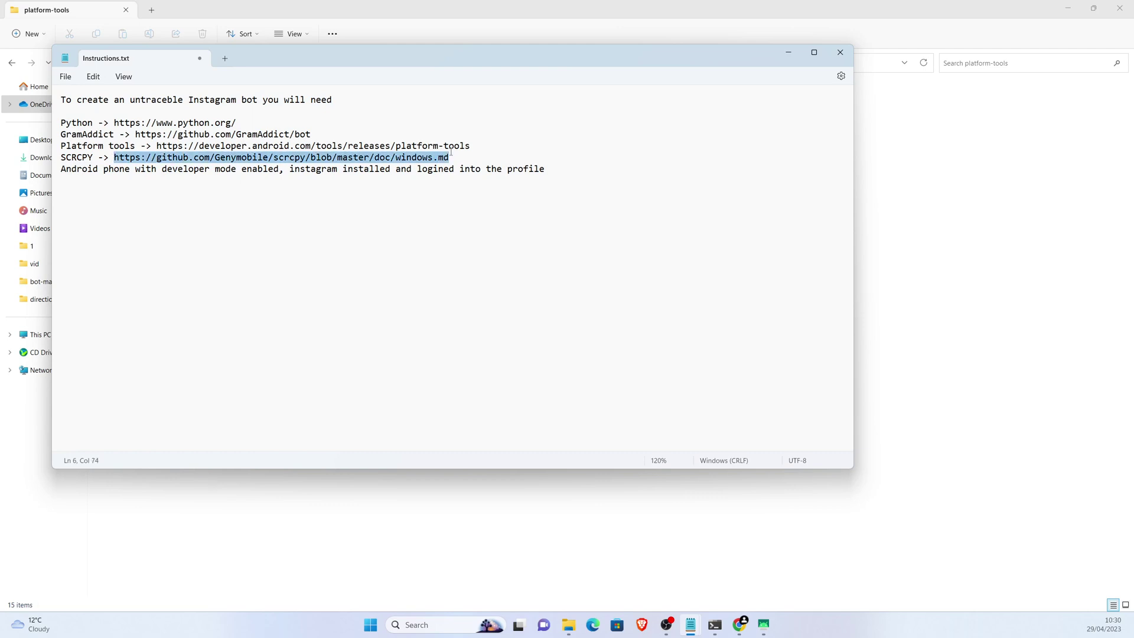
{"action": "left_click", "coordinate": [788, 51]}
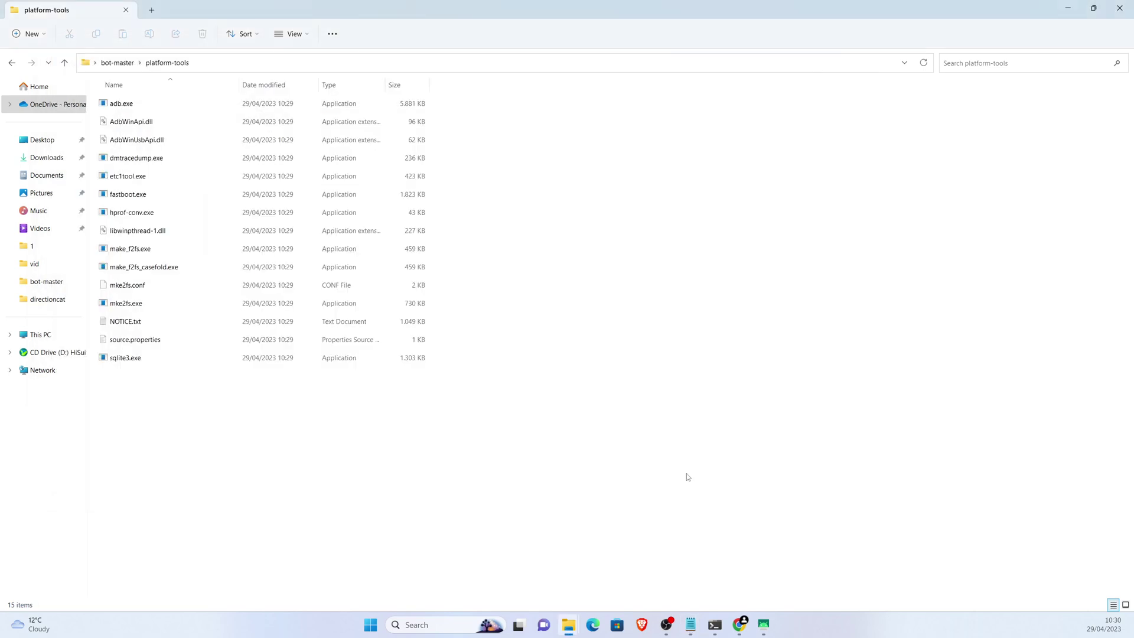
{"action": "left_click", "coordinate": [642, 625]}
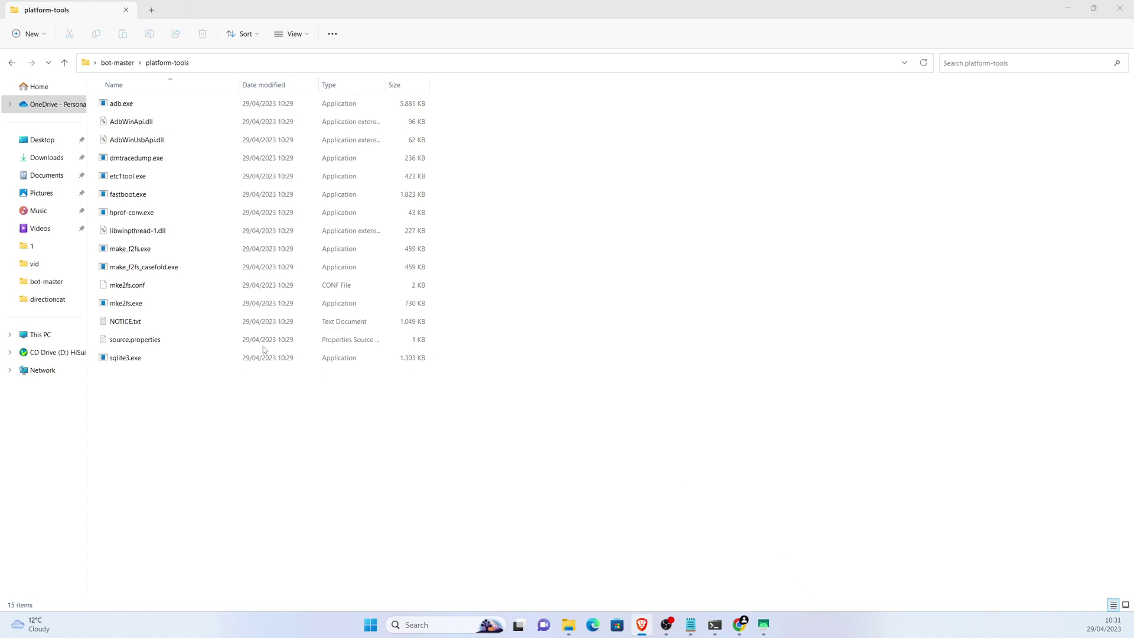
Load the pasted scrcpy guide link in a new tab and download scrcpy-win64-v2.0.zip, opening it.
{"action": "left_click", "coordinate": [741, 624]}
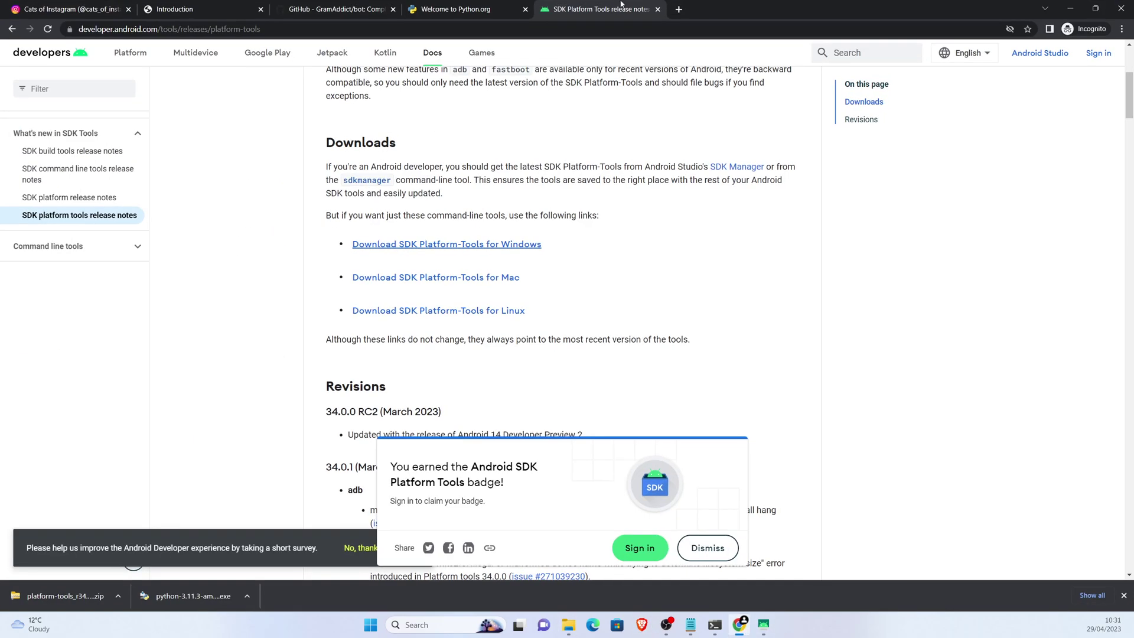
{"action": "left_click", "coordinate": [678, 9]}
{"action": "key", "text": "ctrl+v"}
{"action": "key", "text": "Return"}
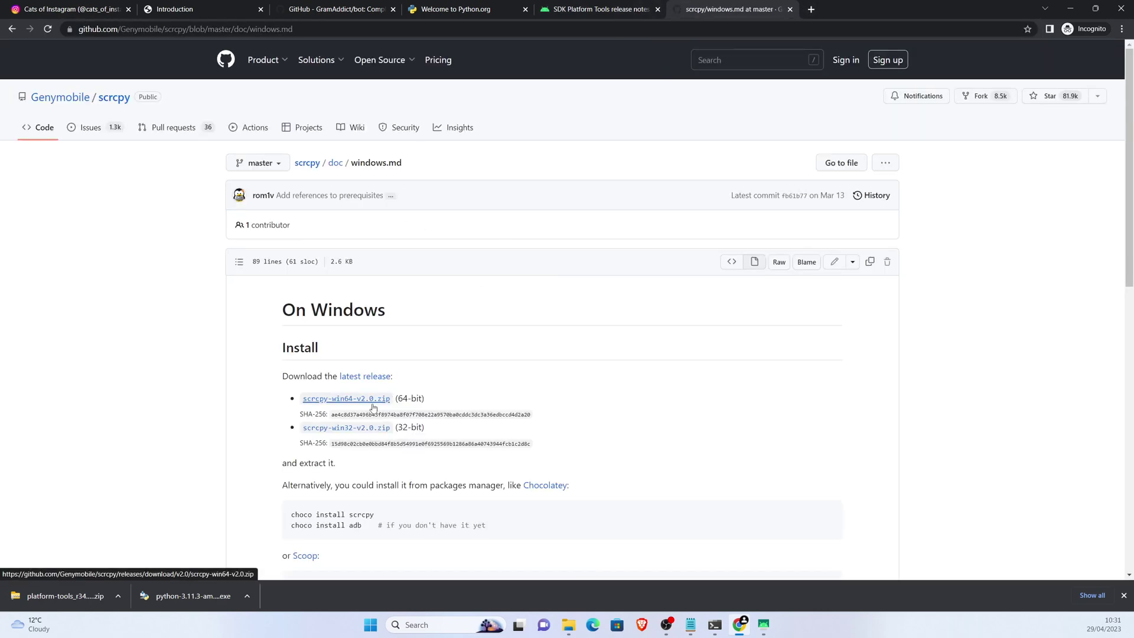
{"action": "left_click", "coordinate": [379, 400]}
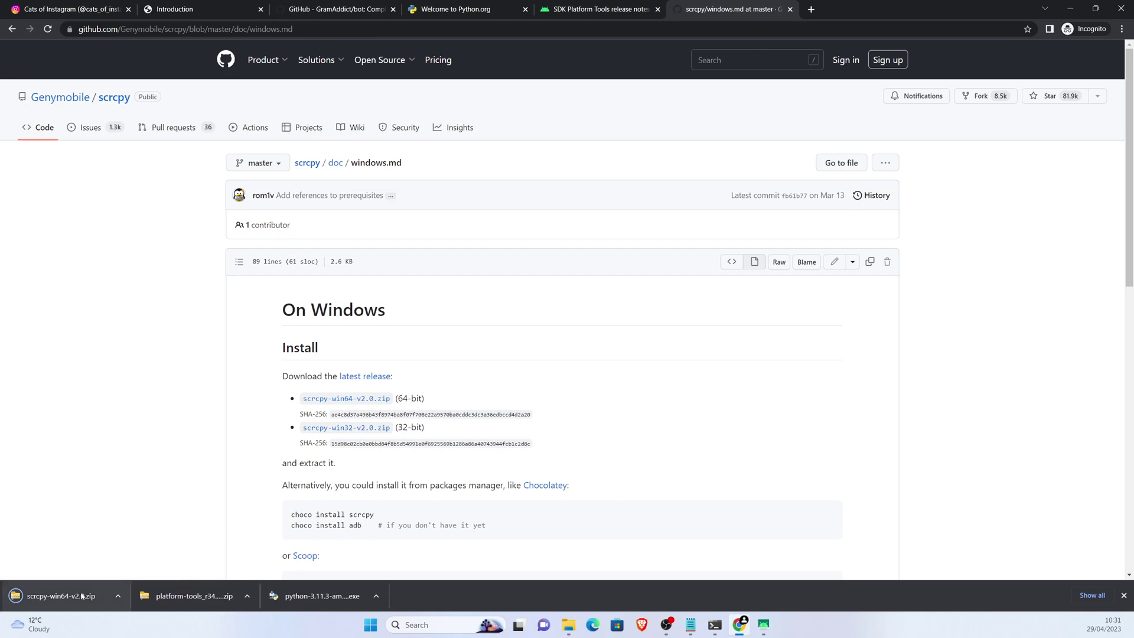
{"action": "left_click", "coordinate": [58, 595]}
Copy the scrcpy-win64-v2.0 folder from the zip and go back to the bot-master folder.
{"action": "left_click_drag", "start_coordinate": [673, 9], "coordinate": [673, 131]}
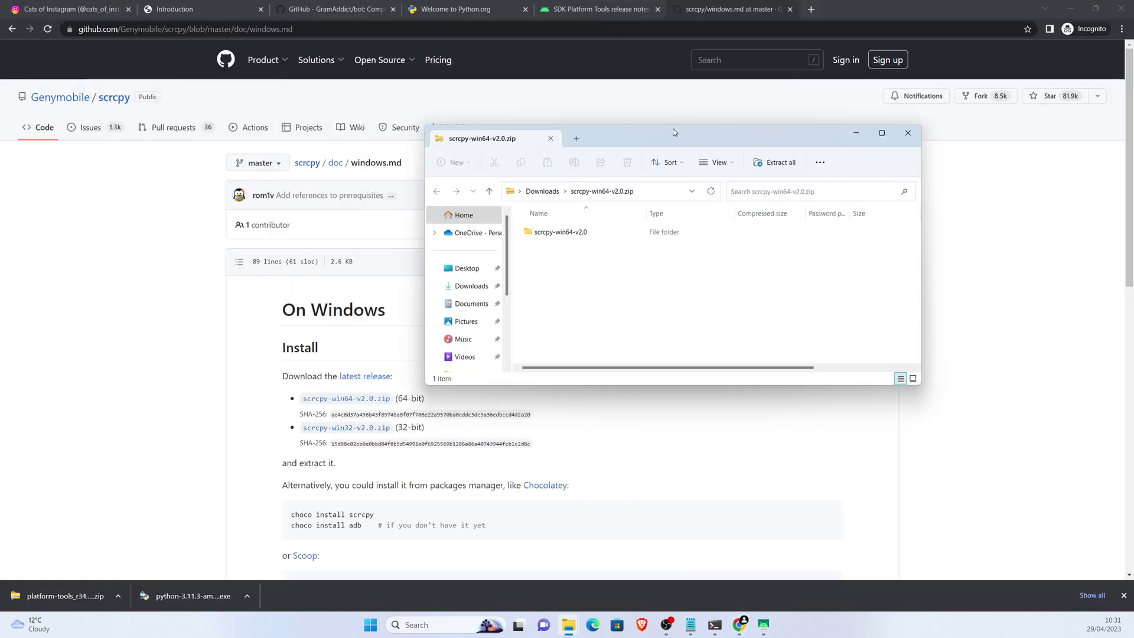
{"action": "right_click", "coordinate": [587, 237]}
{"action": "left_click", "coordinate": [615, 287]}
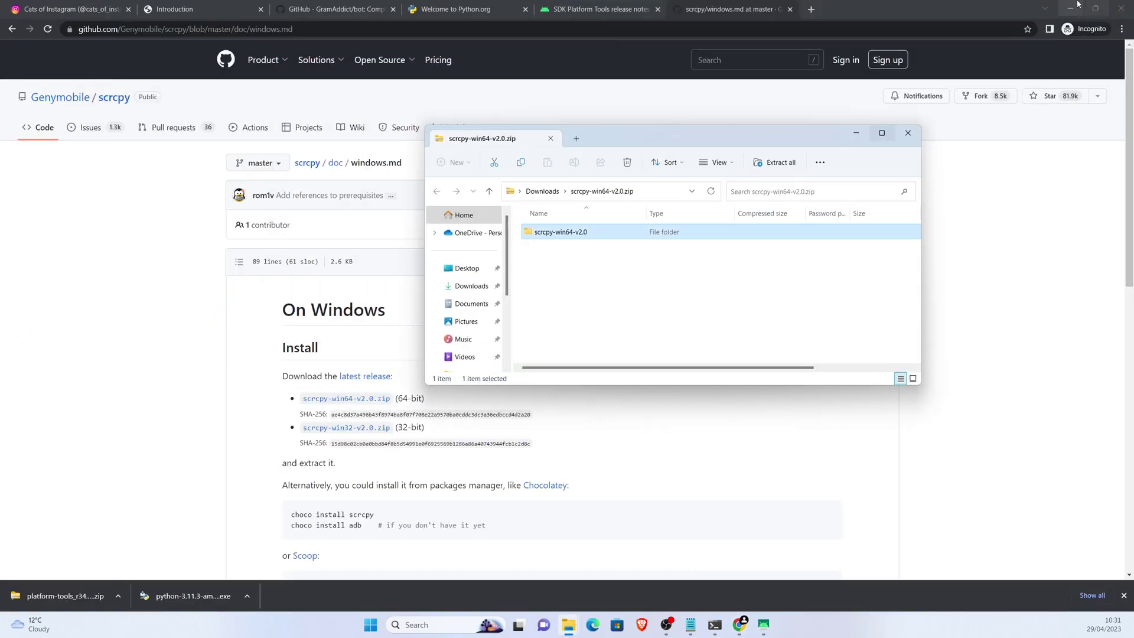
{"action": "left_click", "coordinate": [1046, 8]}
{"action": "left_click", "coordinate": [117, 63]}
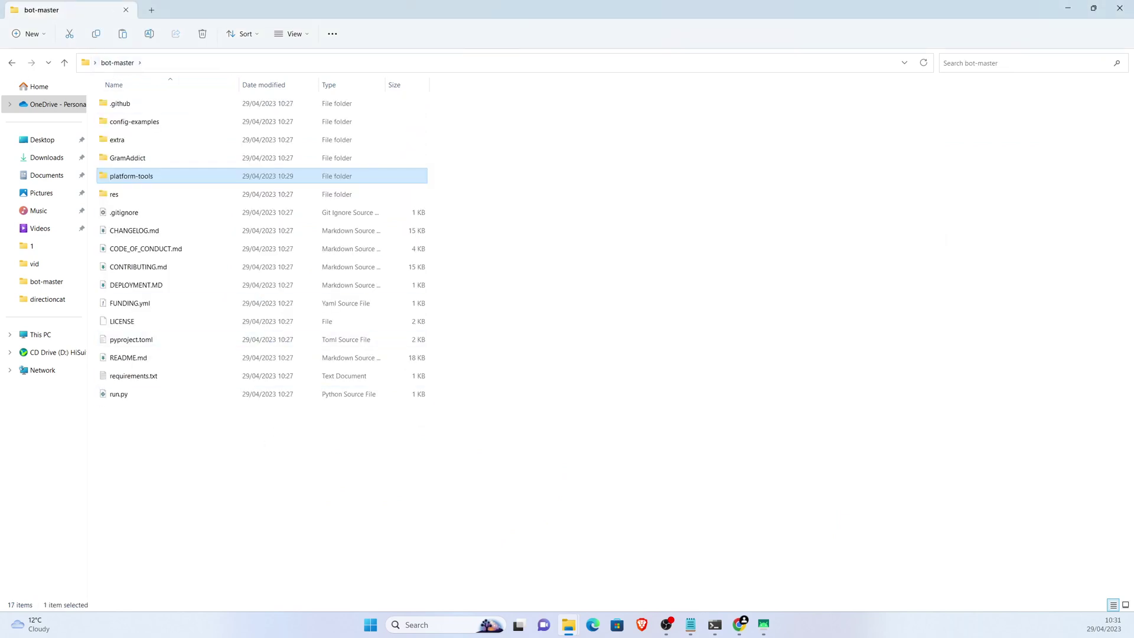
Paste scrcpy-win64-v2.0 into bot-master and open it to list scrcpy.exe, adb.exe and DLLs.
{"action": "left_click", "coordinate": [255, 434]}
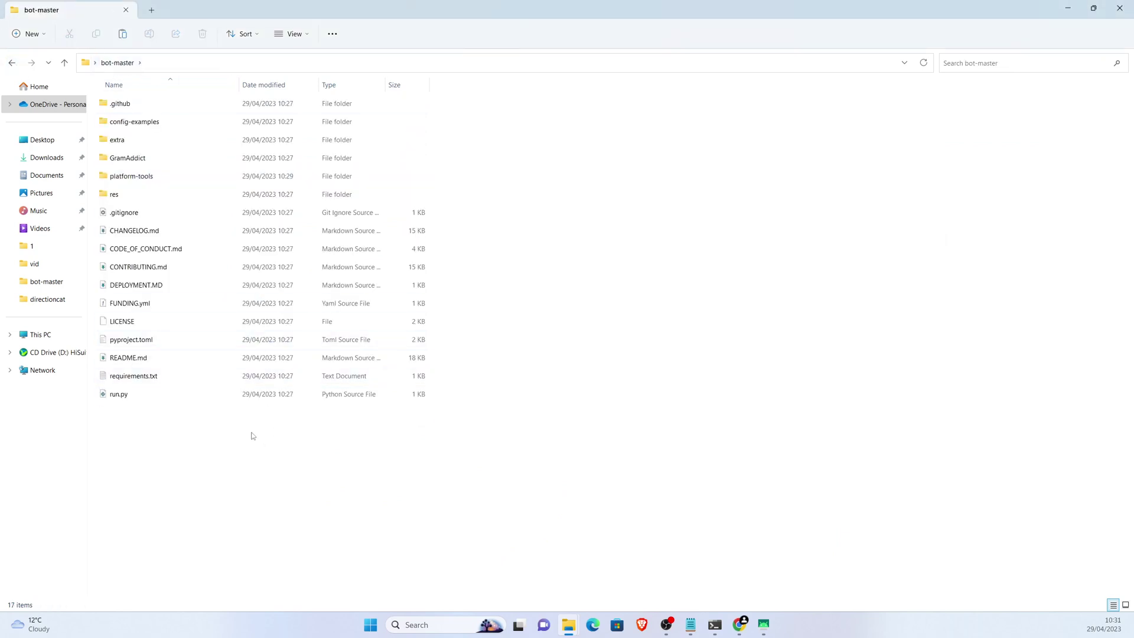
{"action": "right_click", "coordinate": [236, 458]}
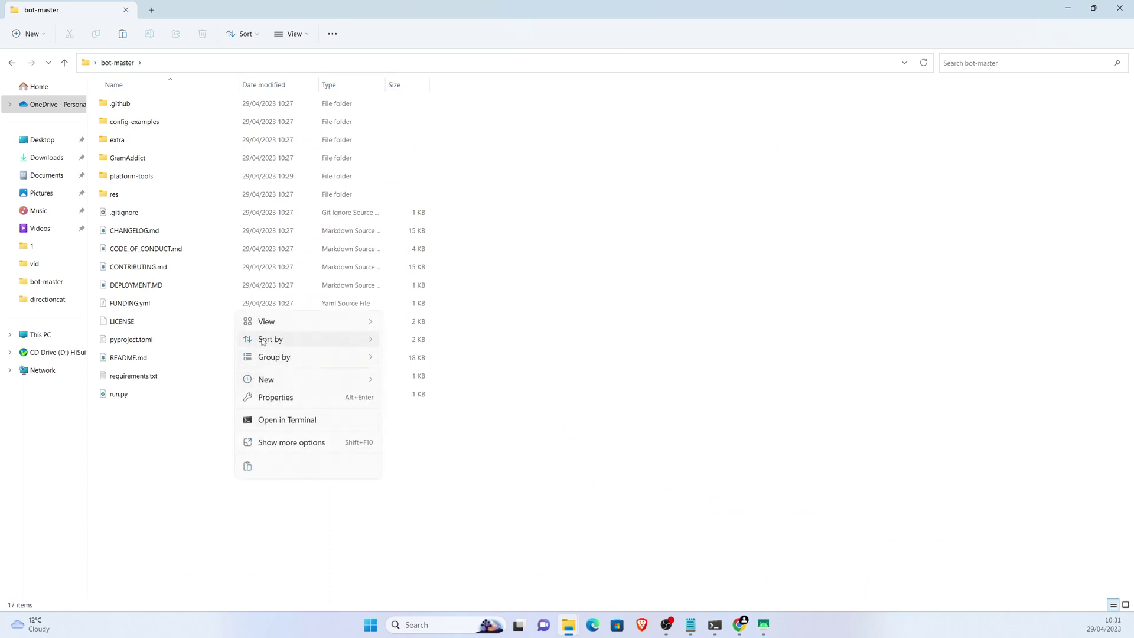
{"action": "left_click", "coordinate": [248, 465]}
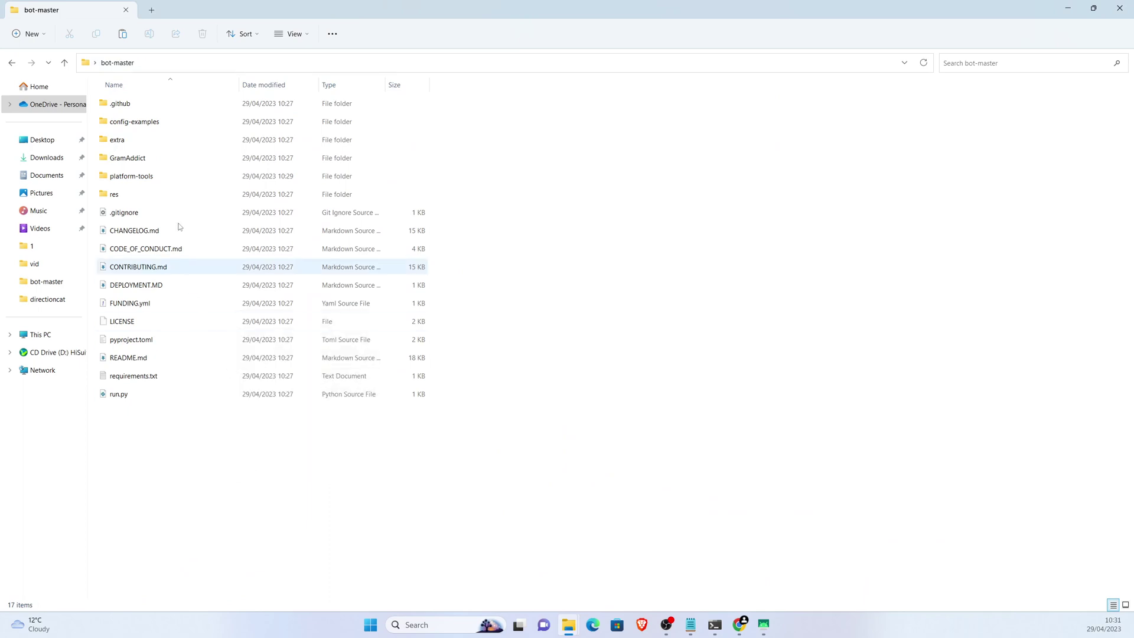
{"action": "double_click", "coordinate": [144, 214]}
{"action": "left_click", "coordinate": [235, 63]}
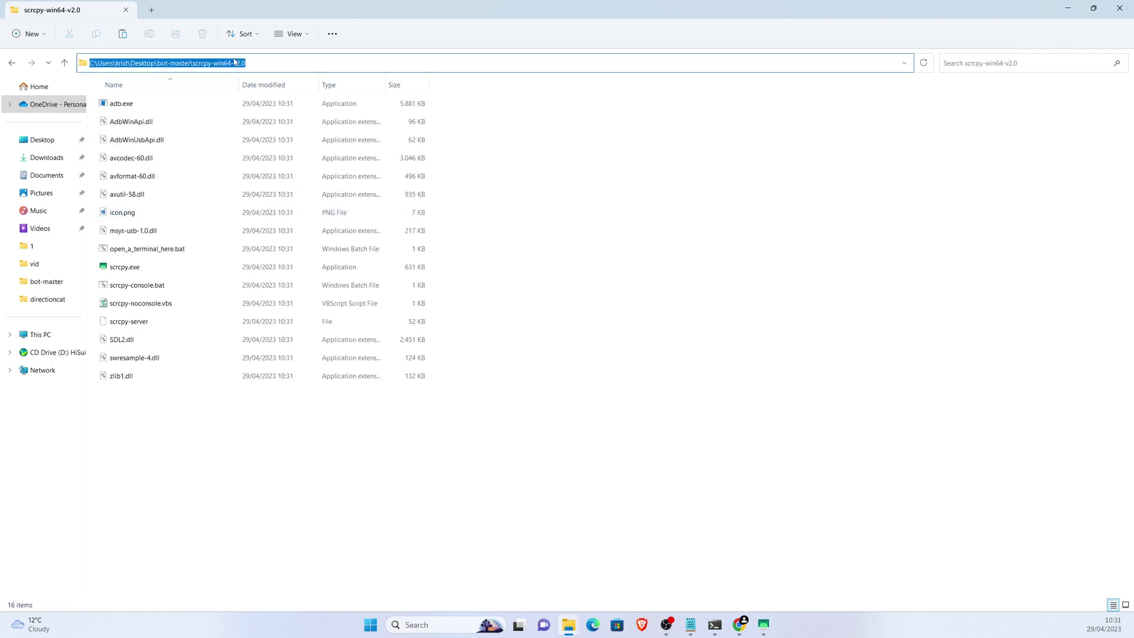
{"action": "type", "text": "cmd"}
{"action": "key", "text": "Return"}
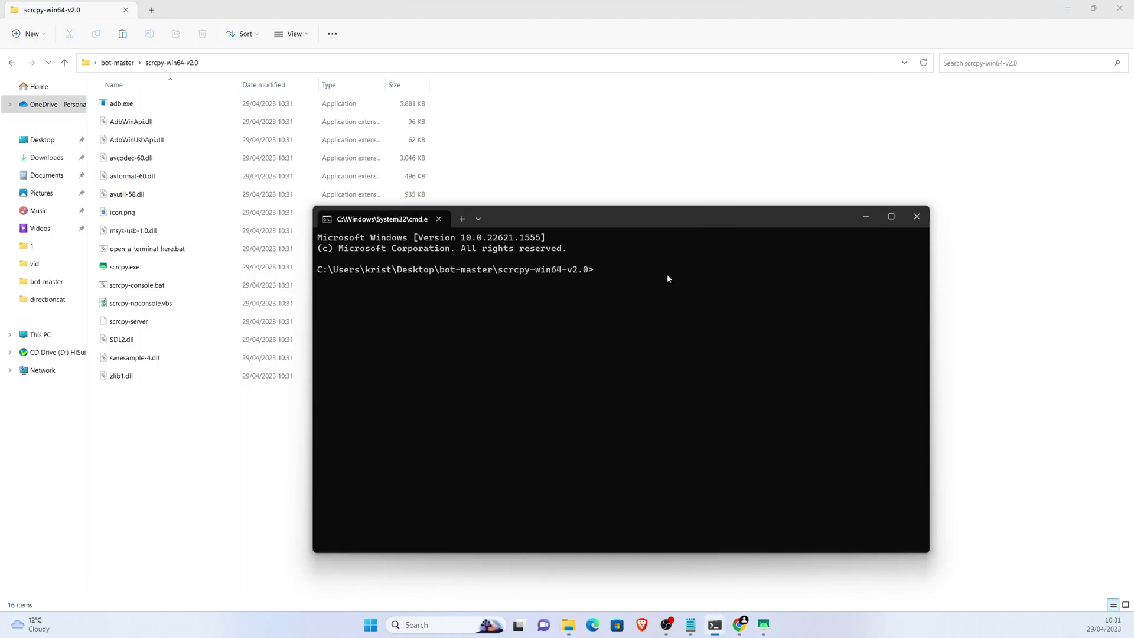
{"action": "type", "text": "adb devices"}
{"action": "key", "text": "Return"}
{"action": "left_click_drag", "start_coordinate": [403, 292], "coordinate": [317, 293]}
{"action": "key", "text": "ctrl+c"}
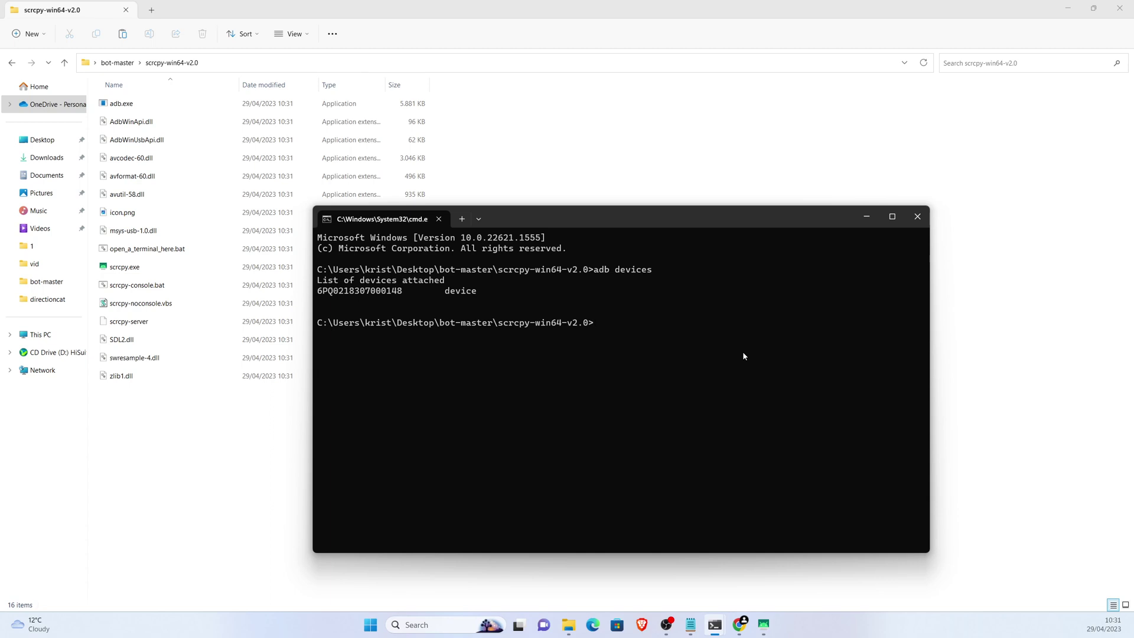
{"action": "type", "text": "scrcpy -s"}
{"action": "key", "text": "ctrl+v"}
{"action": "key", "text": "Return"}
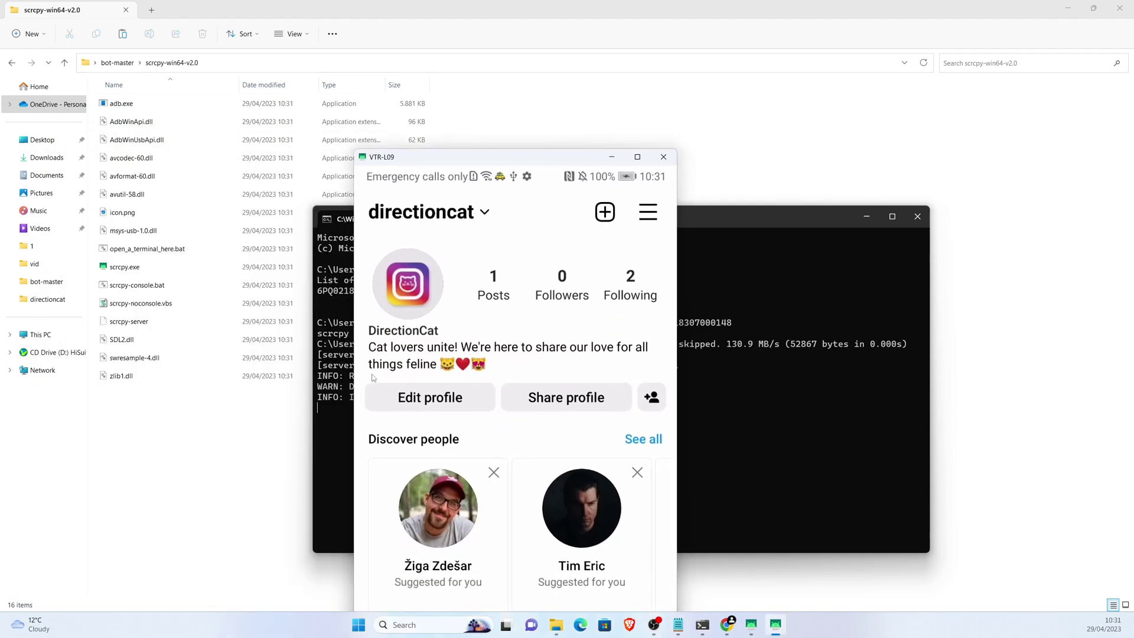
{"action": "left_click_drag", "start_coordinate": [408, 181], "coordinate": [402, 20]}
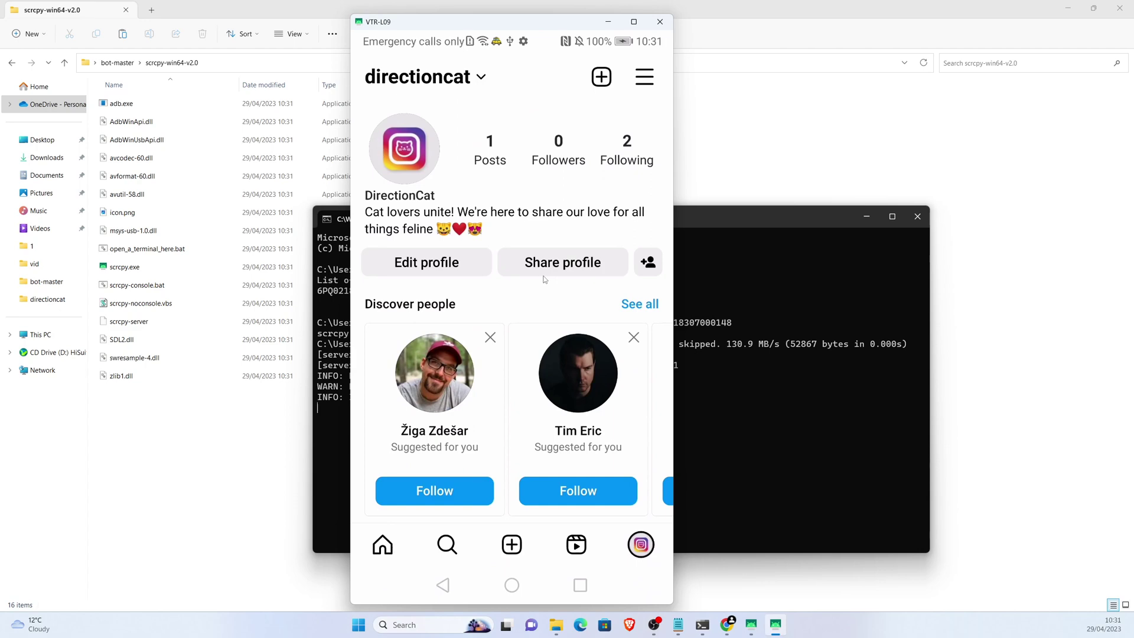
{"action": "left_click", "coordinate": [660, 21]}
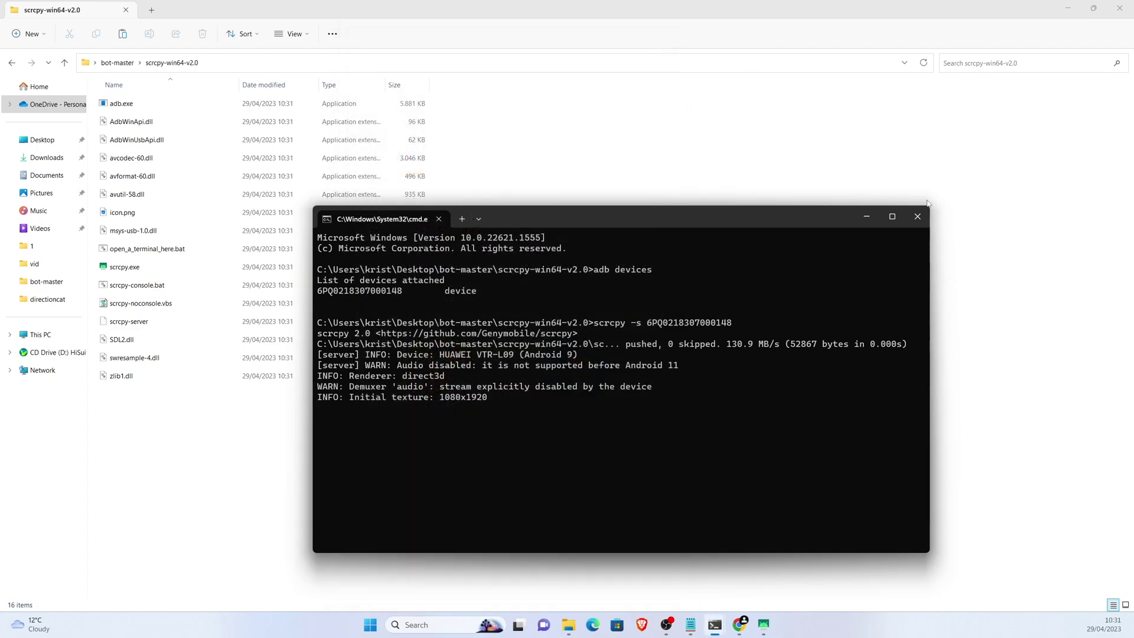
{"action": "left_click", "coordinate": [917, 216]}
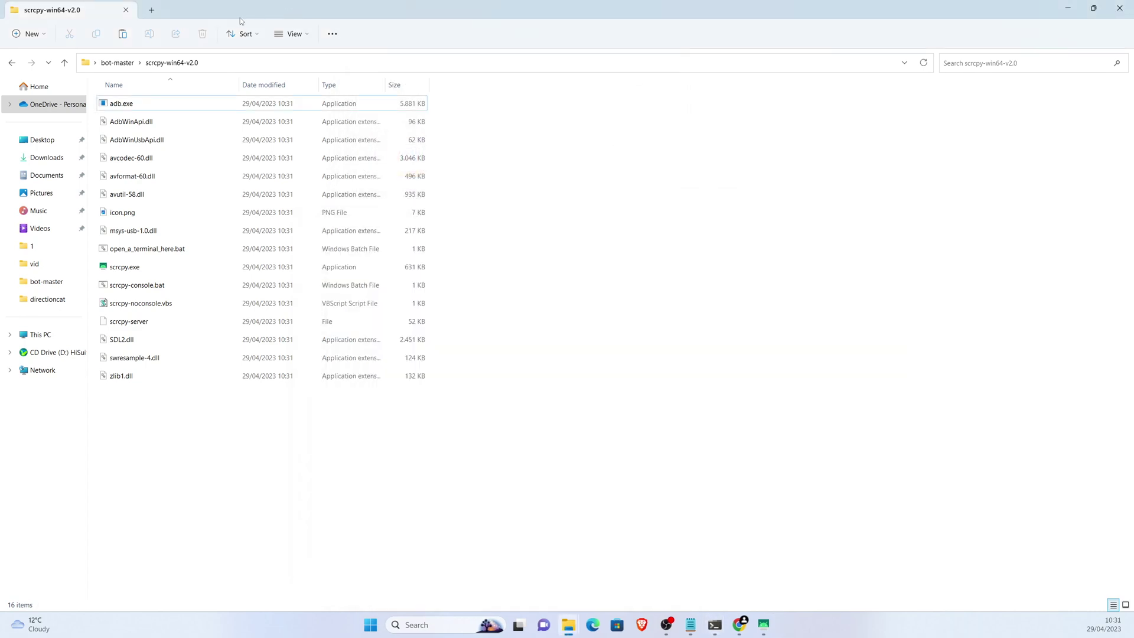
Go up to bot-master and open run.py with Notepad via Open with.
{"action": "left_click", "coordinate": [109, 62]}
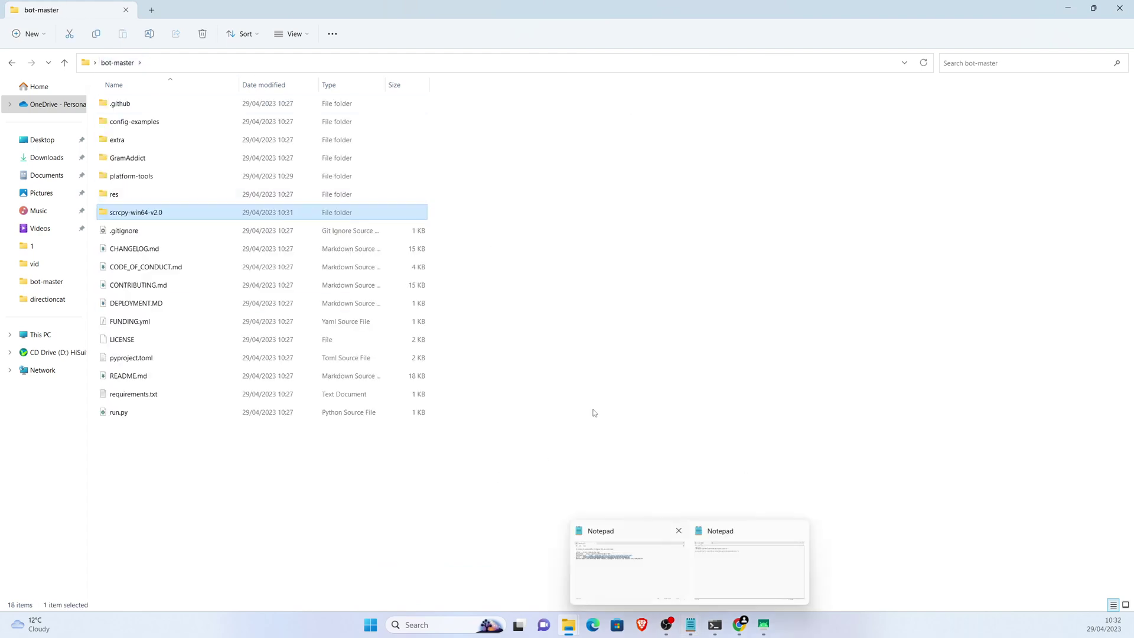
{"action": "left_click", "coordinate": [621, 346]}
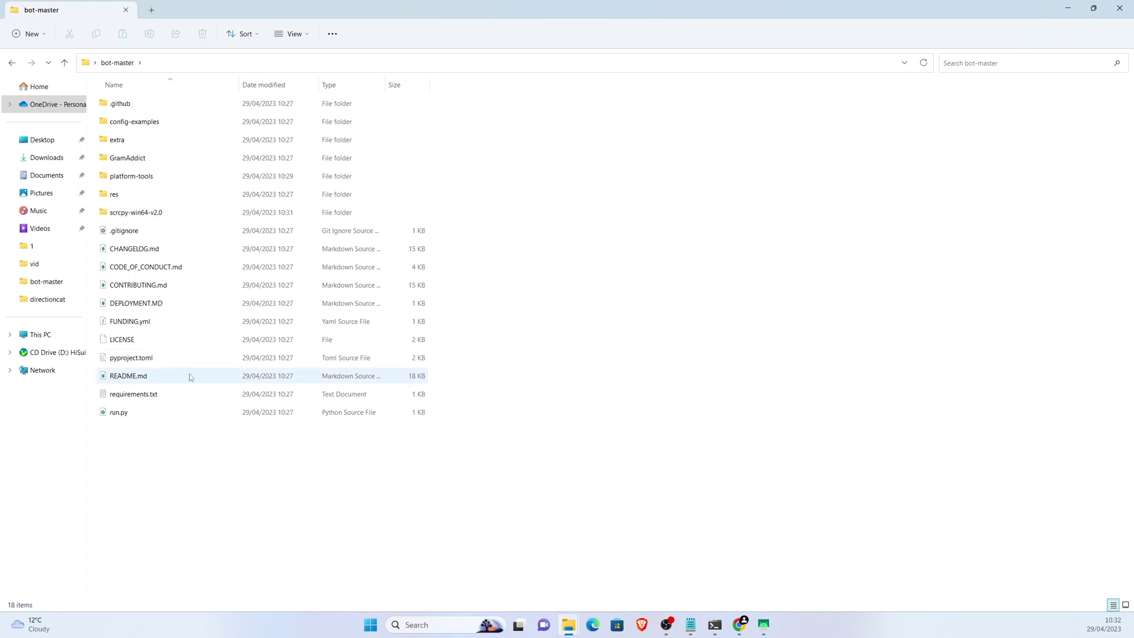
{"action": "left_click", "coordinate": [171, 417]}
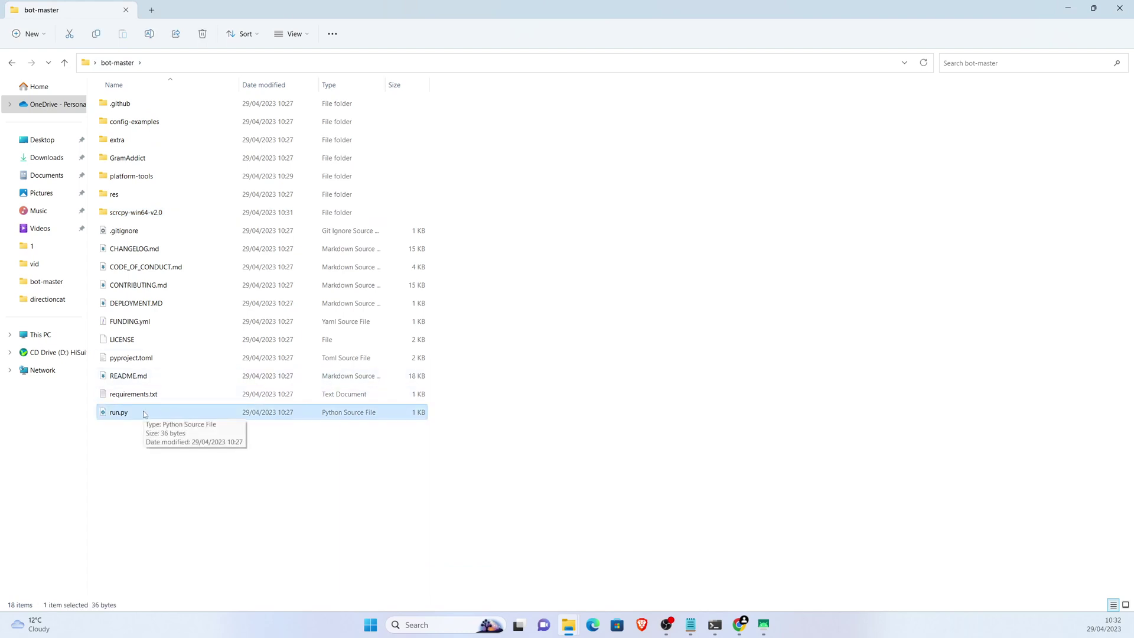
{"action": "right_click", "coordinate": [144, 414]}
{"action": "mouse_move", "coordinate": [187, 285]}
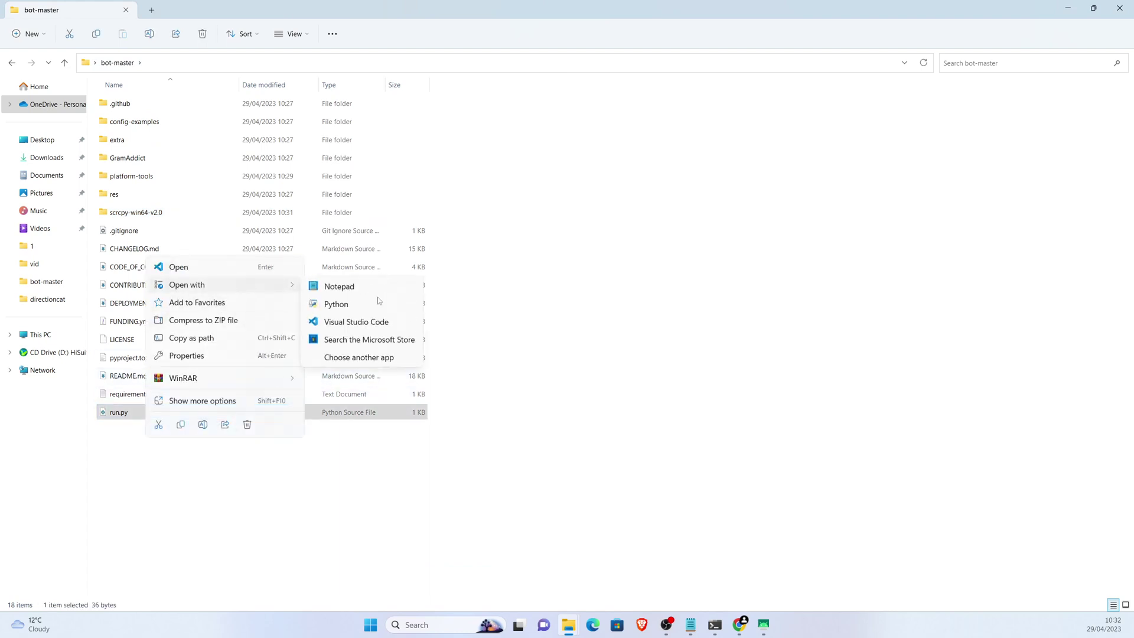
{"action": "left_click", "coordinate": [358, 287]}
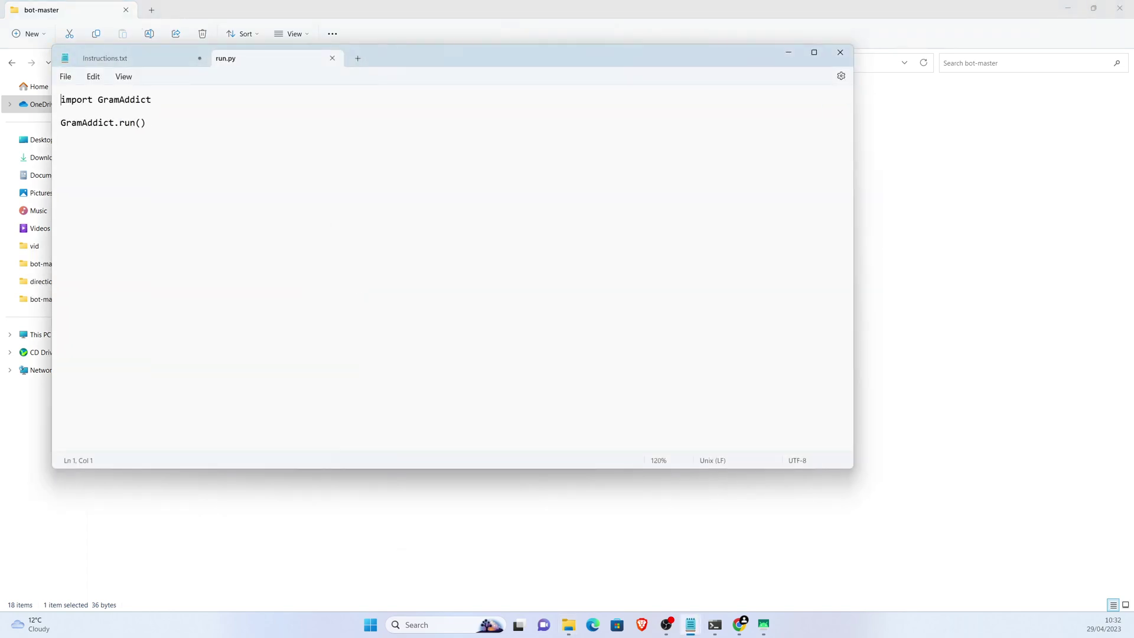
Insert a blank line after the GramAddict import in run.py, then enter the platform-tools folder.
{"action": "key", "text": "super+d"}
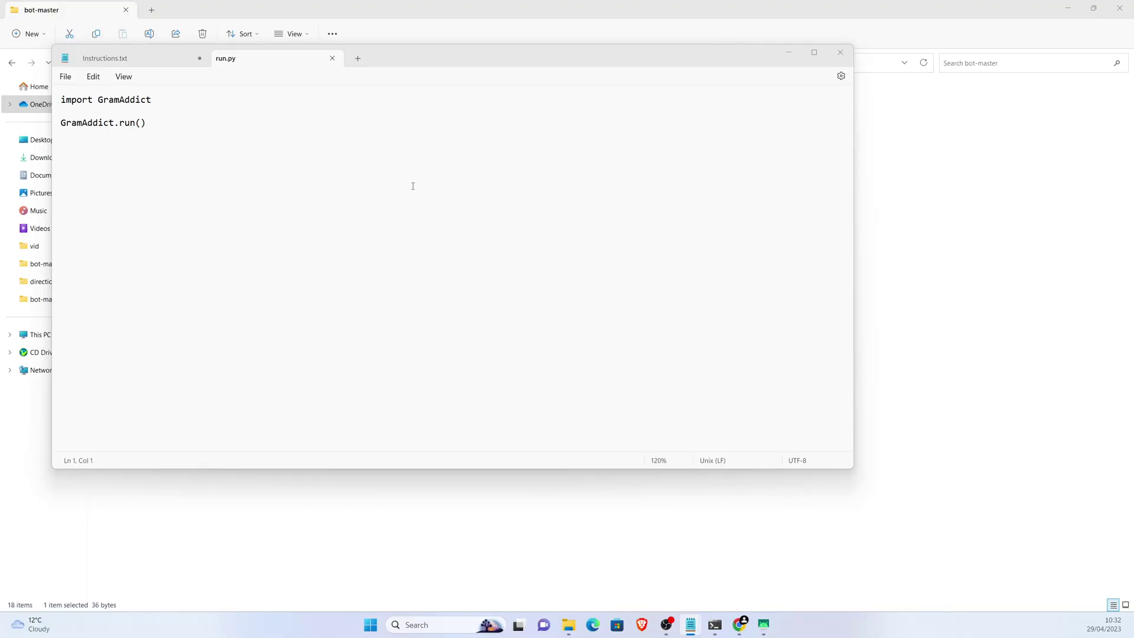
{"action": "left_click", "coordinate": [412, 185]}
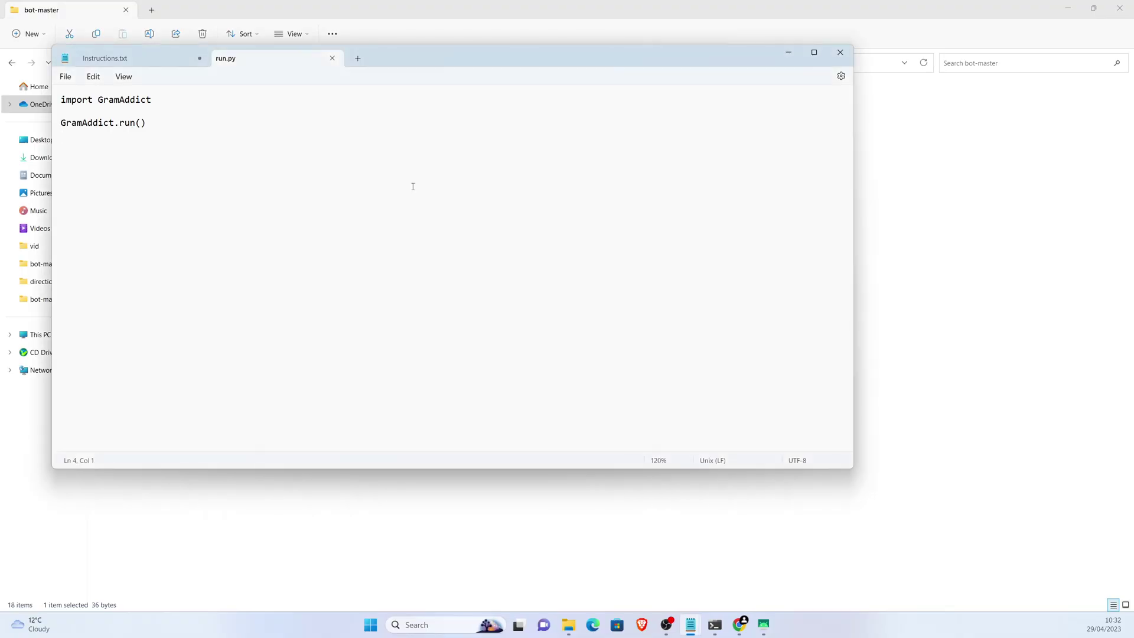
{"action": "left_click_drag", "start_coordinate": [384, 66], "coordinate": [580, 124]}
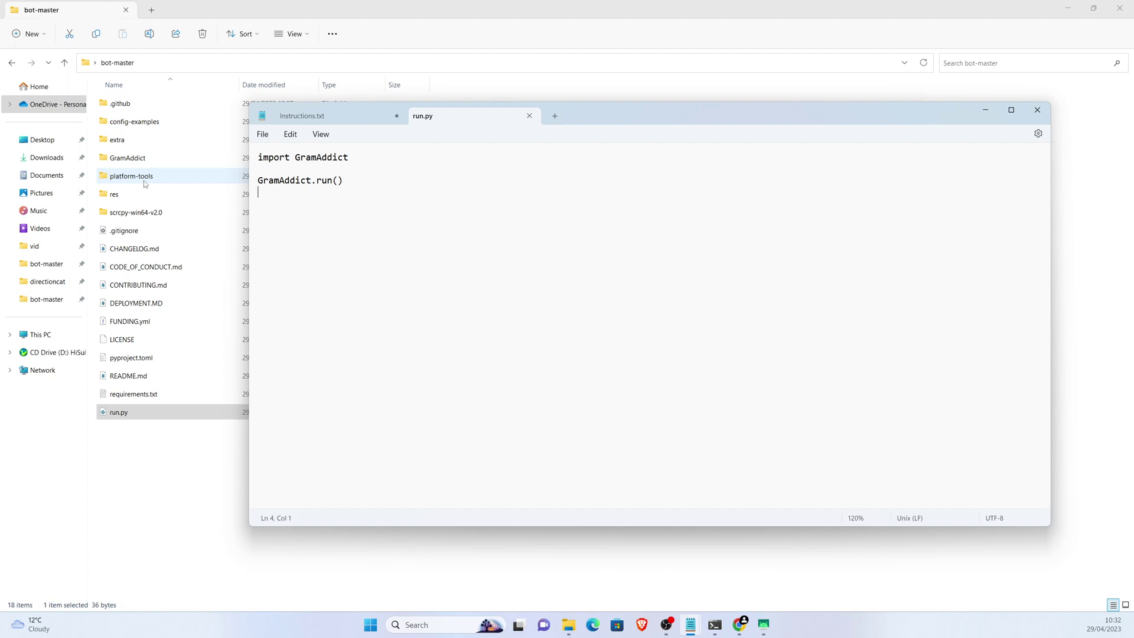
{"action": "left_click", "coordinate": [387, 155]}
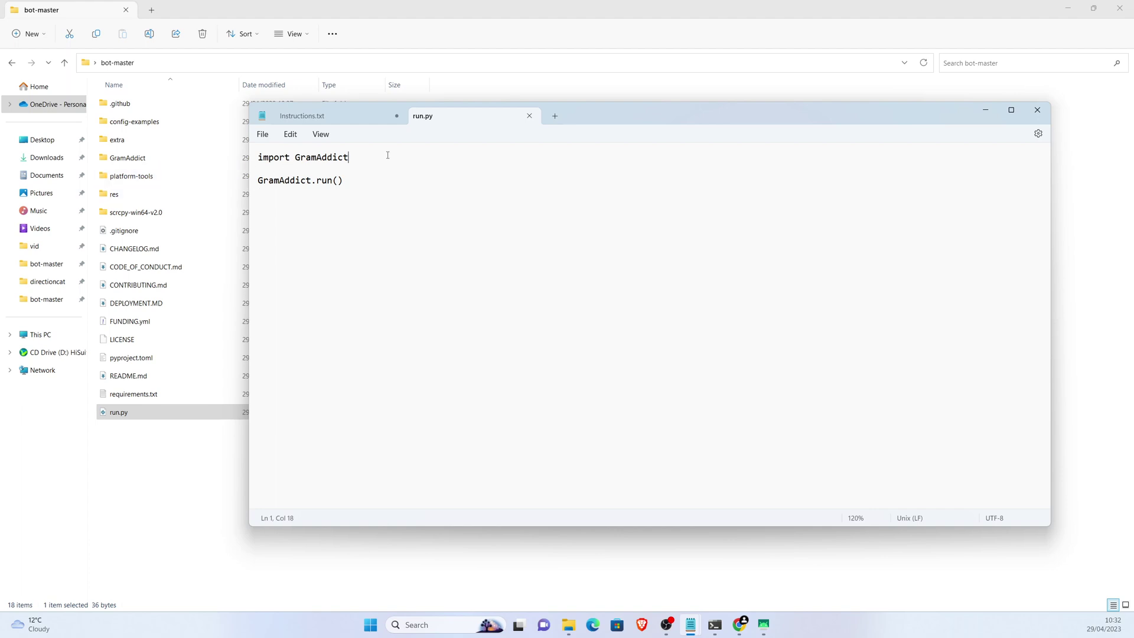
{"action": "key", "text": "Return"}
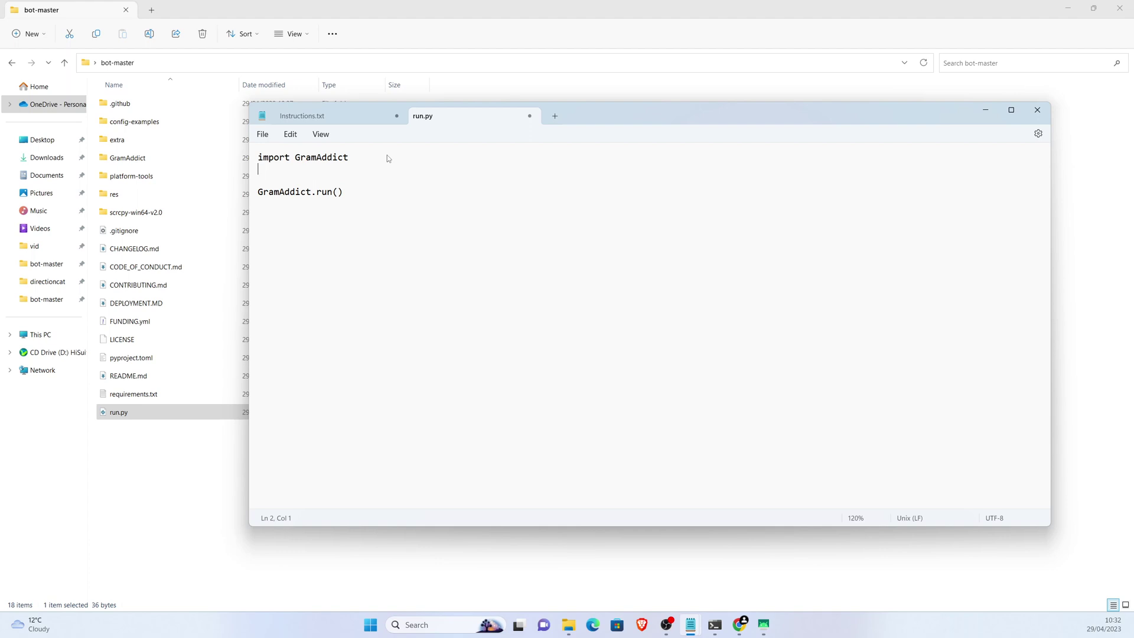
{"action": "double_click", "coordinate": [132, 177]}
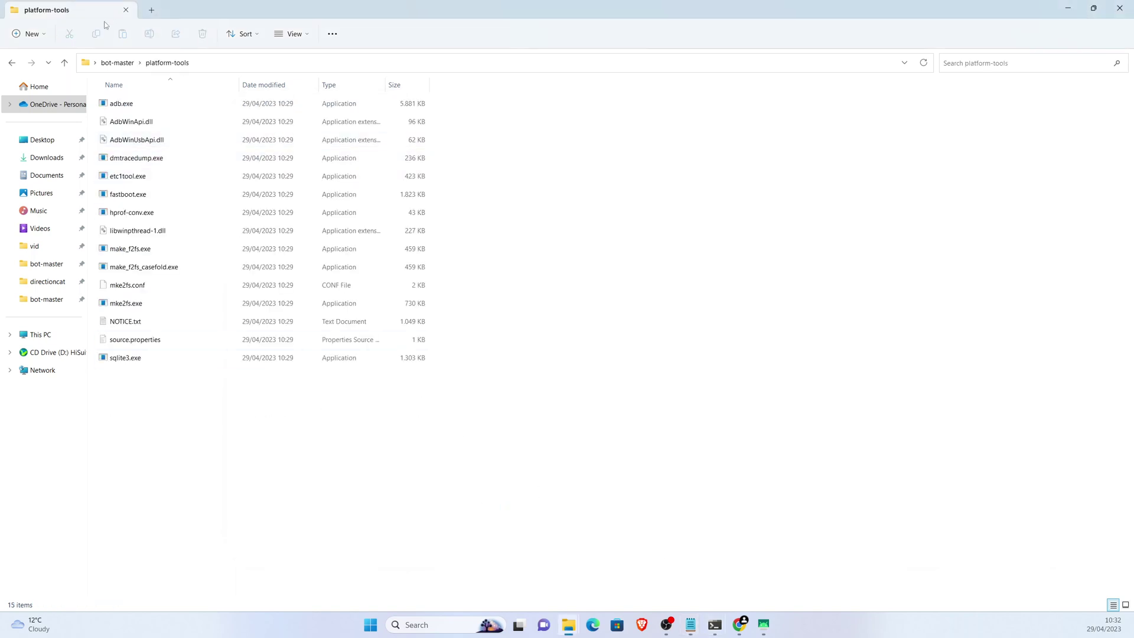
Select adb.exe and bring the run.py Notepad window back to the front.
{"action": "left_click", "coordinate": [134, 103]}
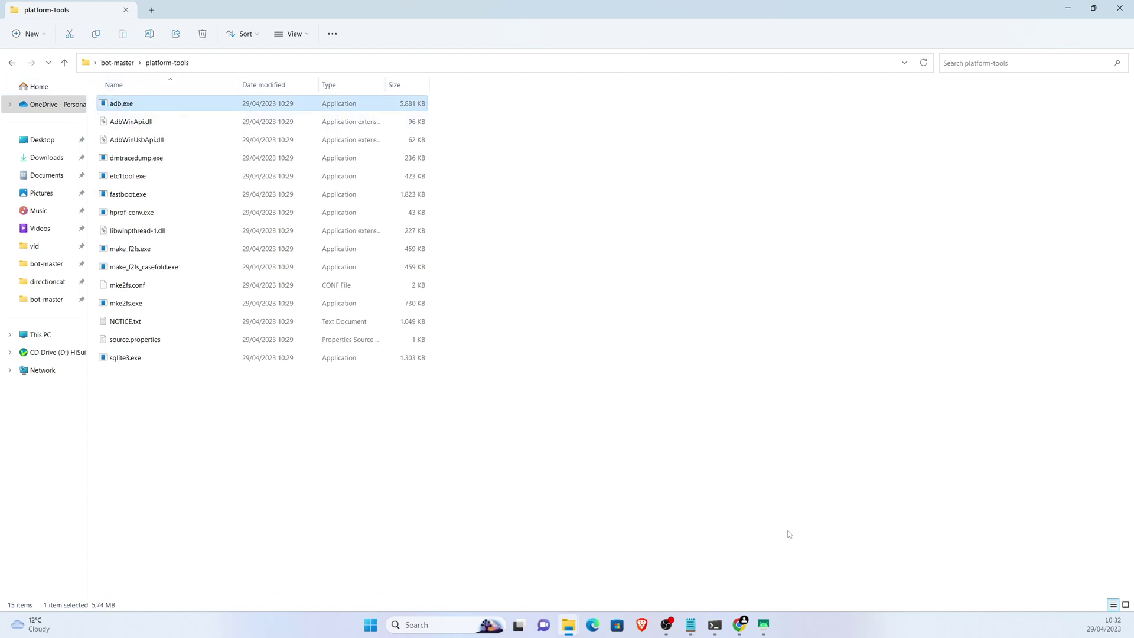
{"action": "left_click", "coordinate": [764, 625]}
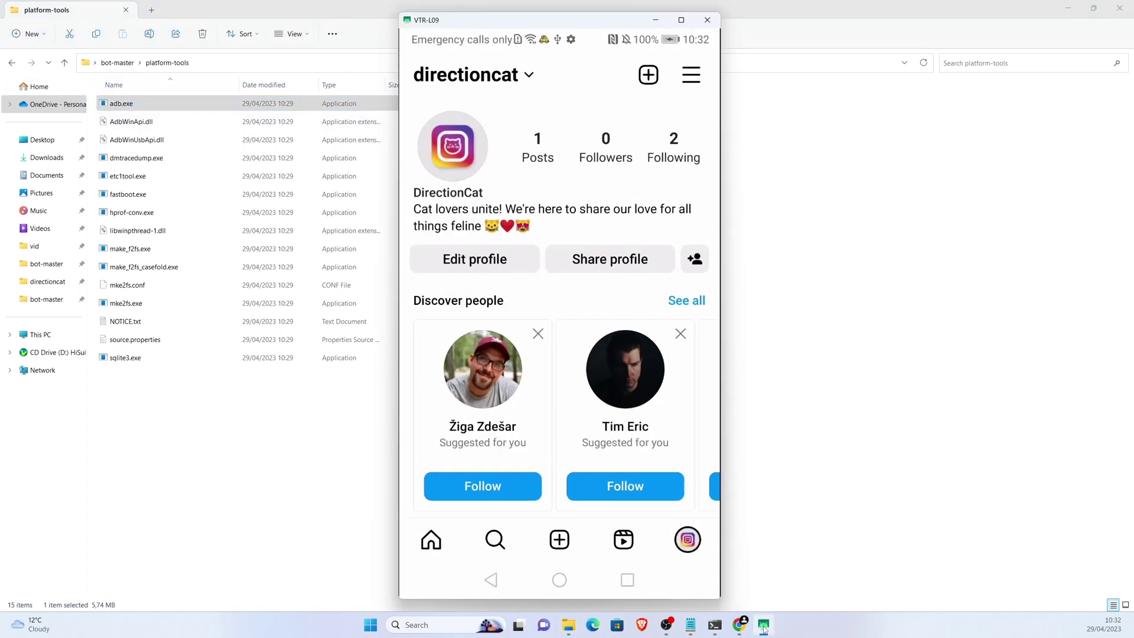
{"action": "left_click", "coordinate": [763, 625]}
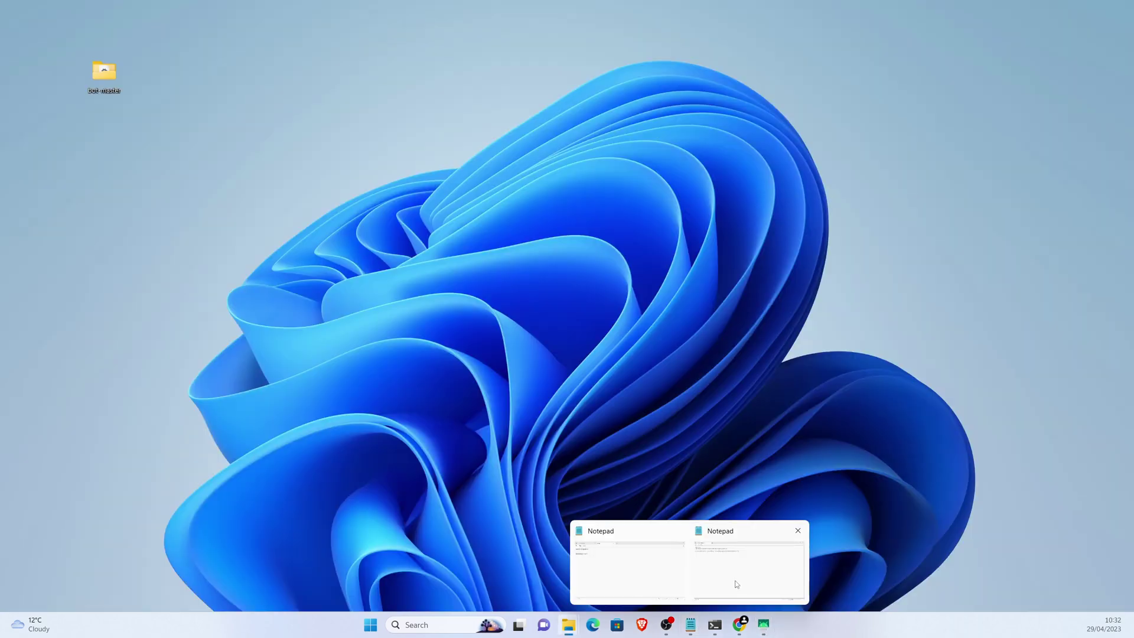
{"action": "mouse_move", "coordinate": [691, 625]}
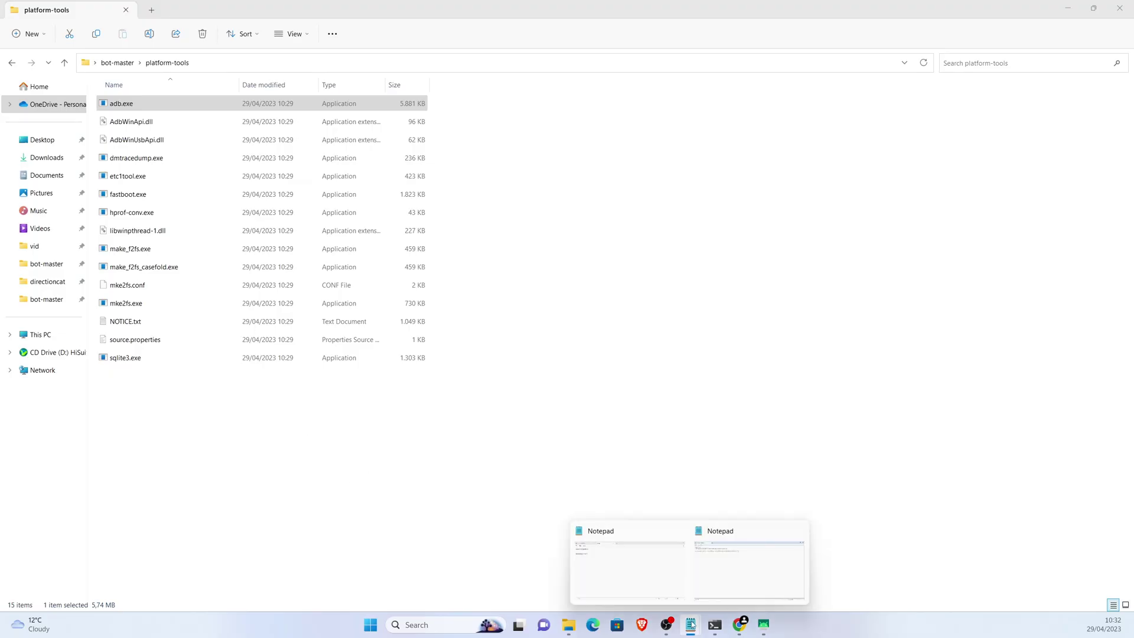
{"action": "left_click", "coordinate": [666, 582]}
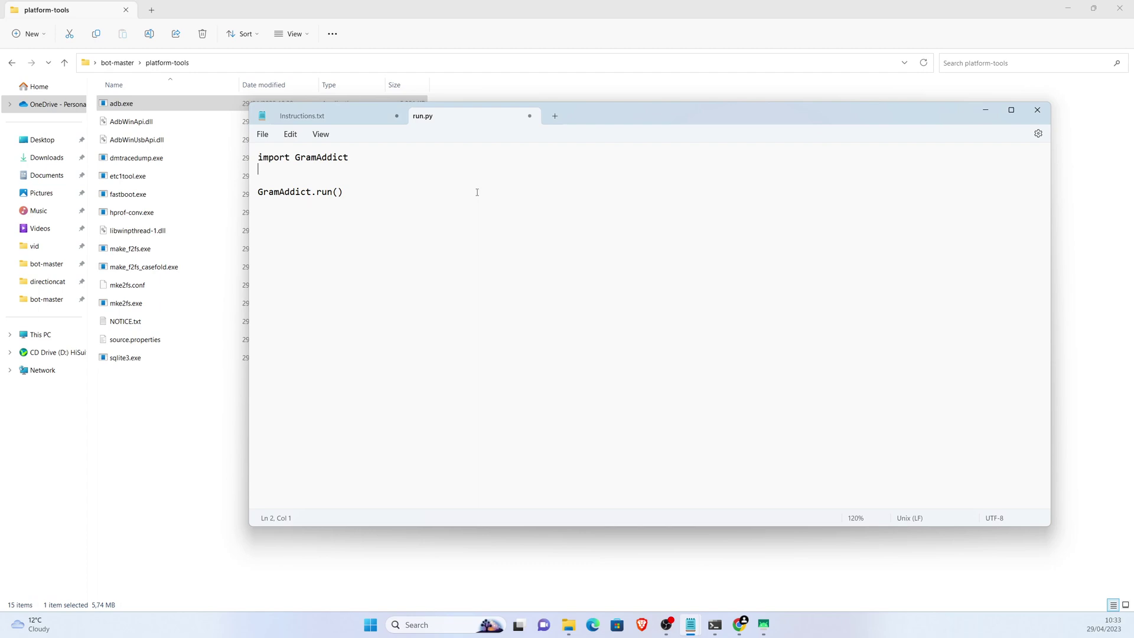
{"action": "type", "text": "import os"}
Define platformToolsFolder = r"...platform-tools" using the path copied from Explorer's address bar.
{"action": "key", "text": "Return"}
{"action": "key", "text": "Return"}
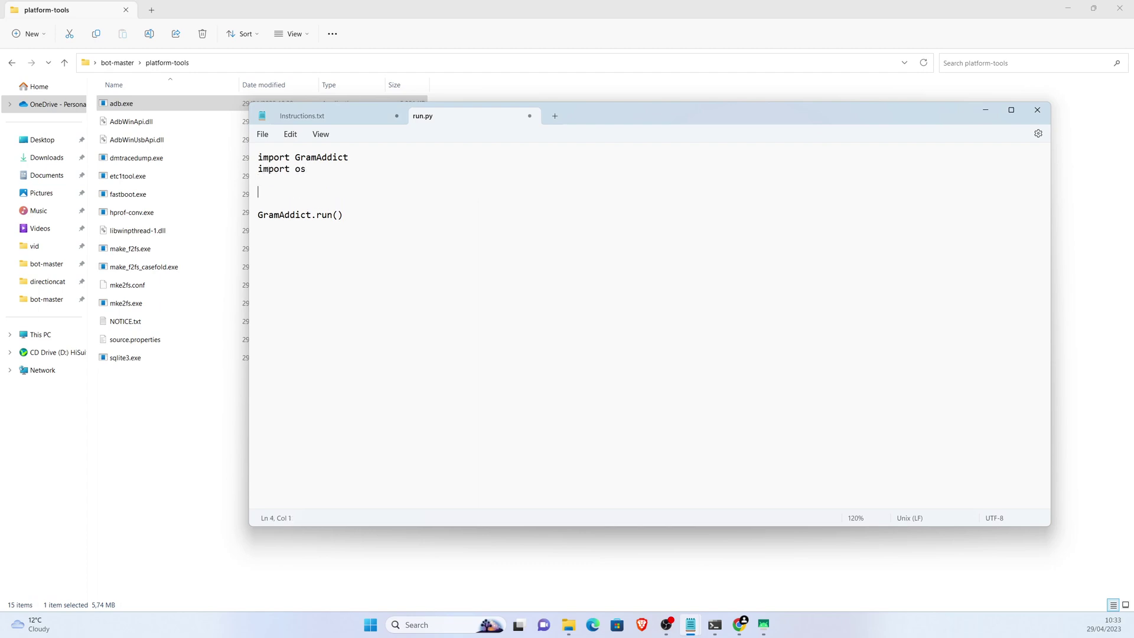
{"action": "type", "text": "platformToolsFolder ="}
{"action": "left_click", "coordinate": [232, 64]}
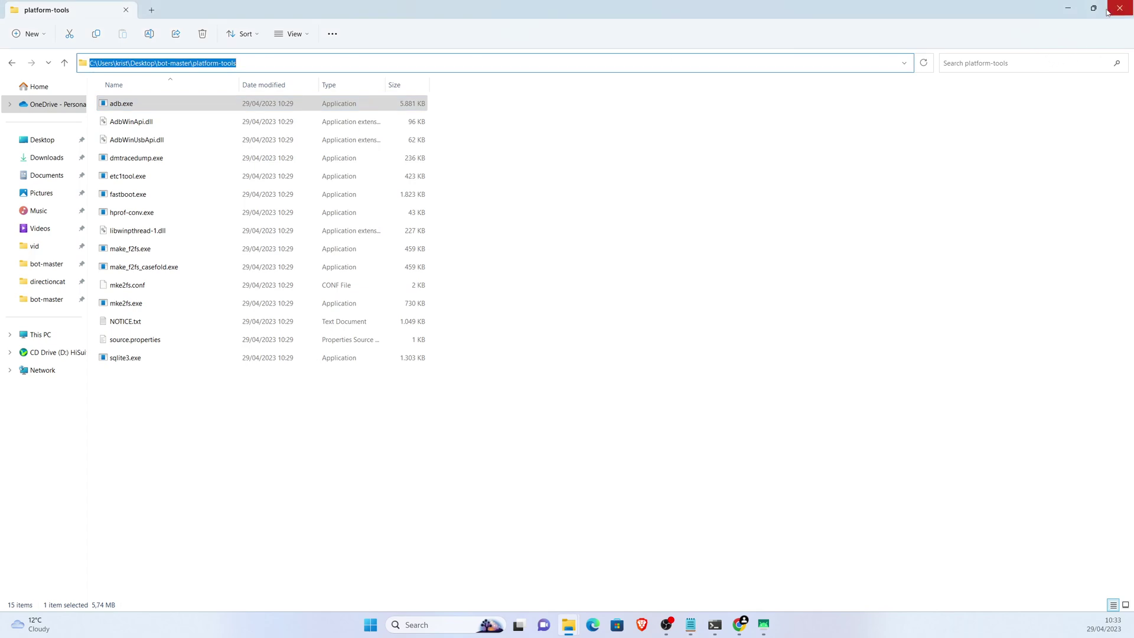
{"action": "left_click", "coordinate": [1068, 9]}
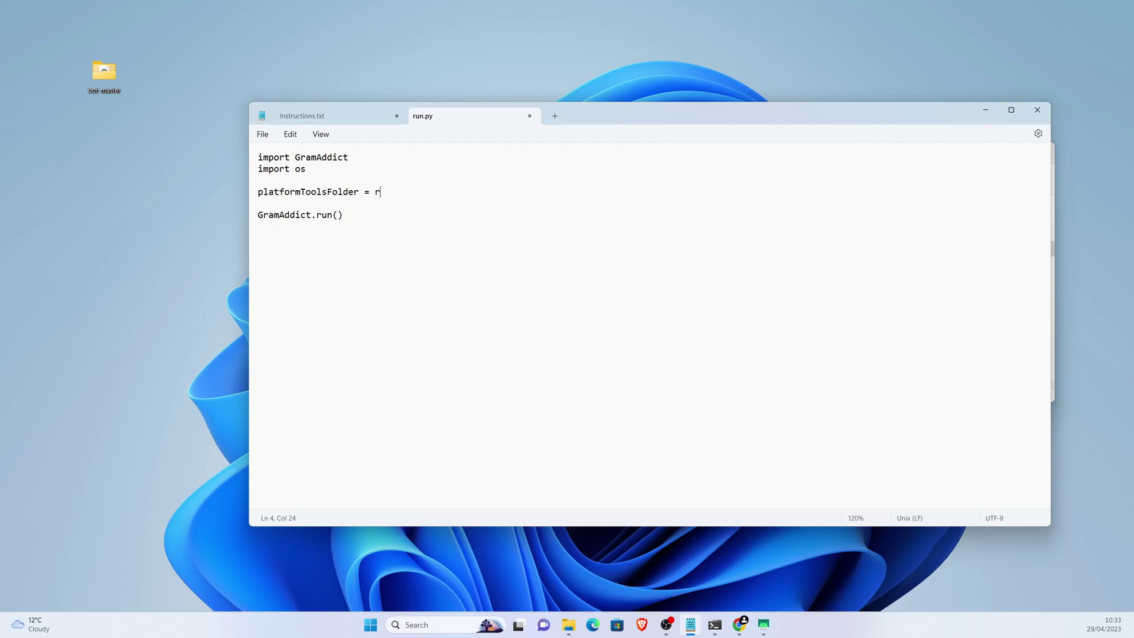
{"action": "type", "text": "\""}
{"action": "type", "text": "C:\\Users\\krist\\Desktop\\bot-master\\platform-tools"}
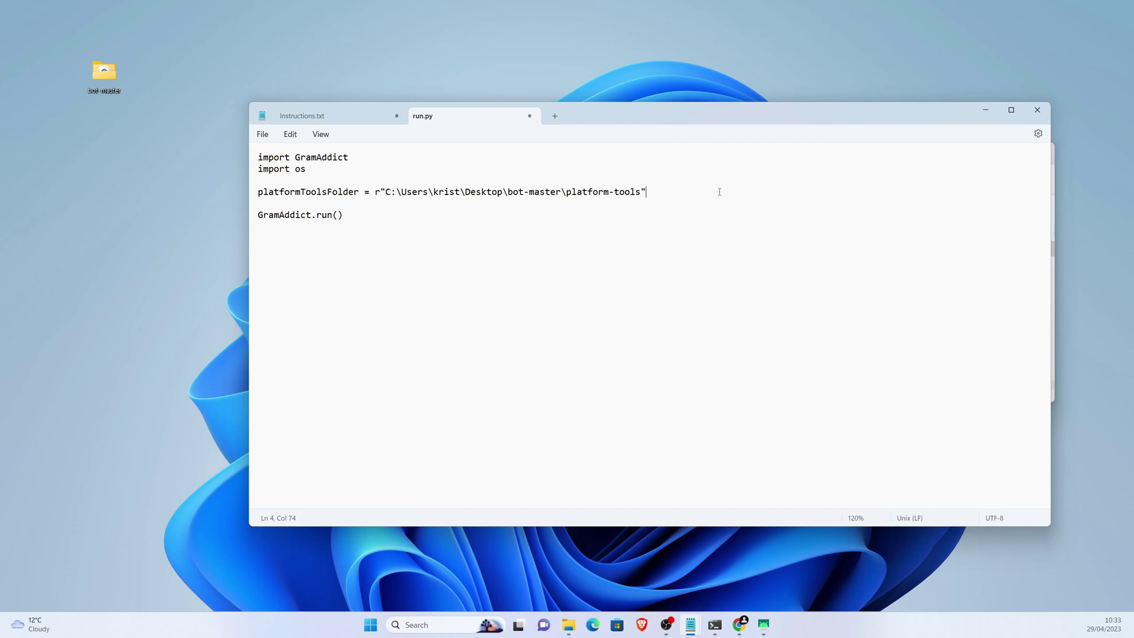
{"action": "key", "text": "Return"}
{"action": "type", "text": "os"}
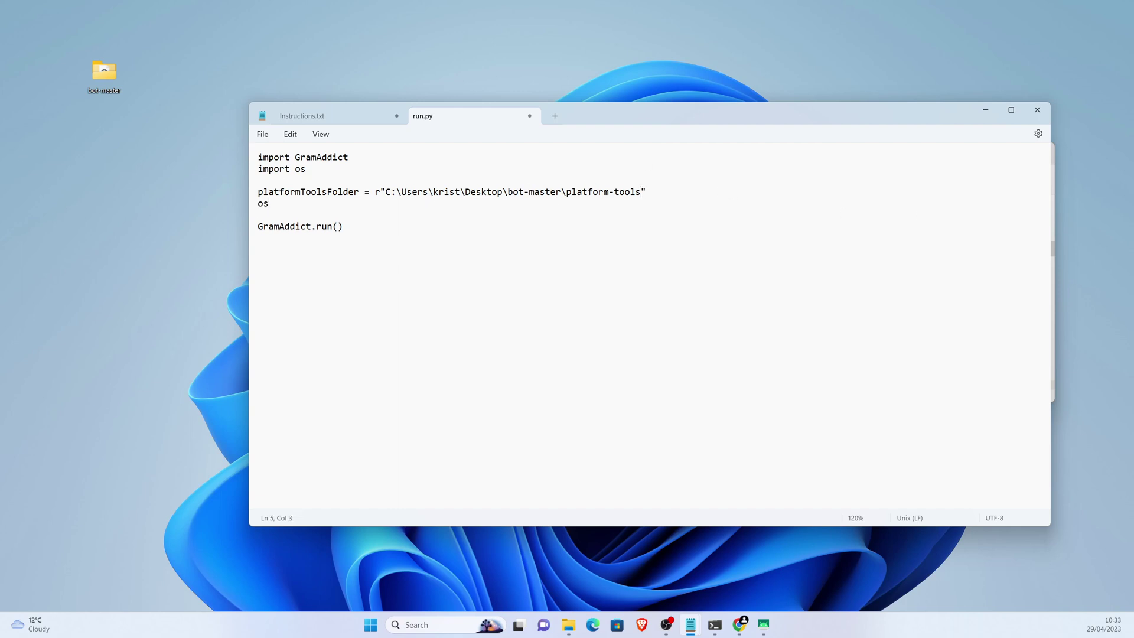
{"action": "type", "text": "e"}
{"action": "type", "text": "nviron[\"PATH\"]"}
{"action": "type", "text": " +="}
{"action": "type", "text": "os.pathsep"}
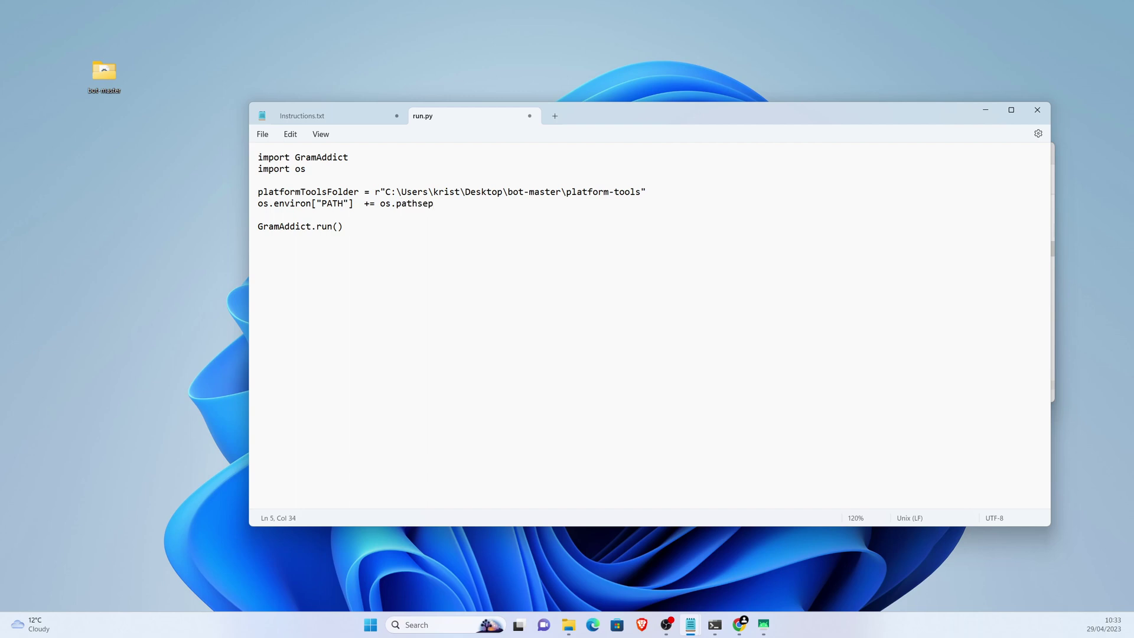
{"action": "type", "text": "+"}
{"action": "type", "text": "os.path"}
{"action": "type", "text": "sep.join()"}
{"action": "type", "text": "[]"}
Append platformToolsFolder to PATH via os.environ["PATH"] += os.pathsep + os.pathsep.join([platformToolsFolder]).
{"action": "double_click", "coordinate": [322, 192]}
{"action": "key", "text": "ctrl+c"}
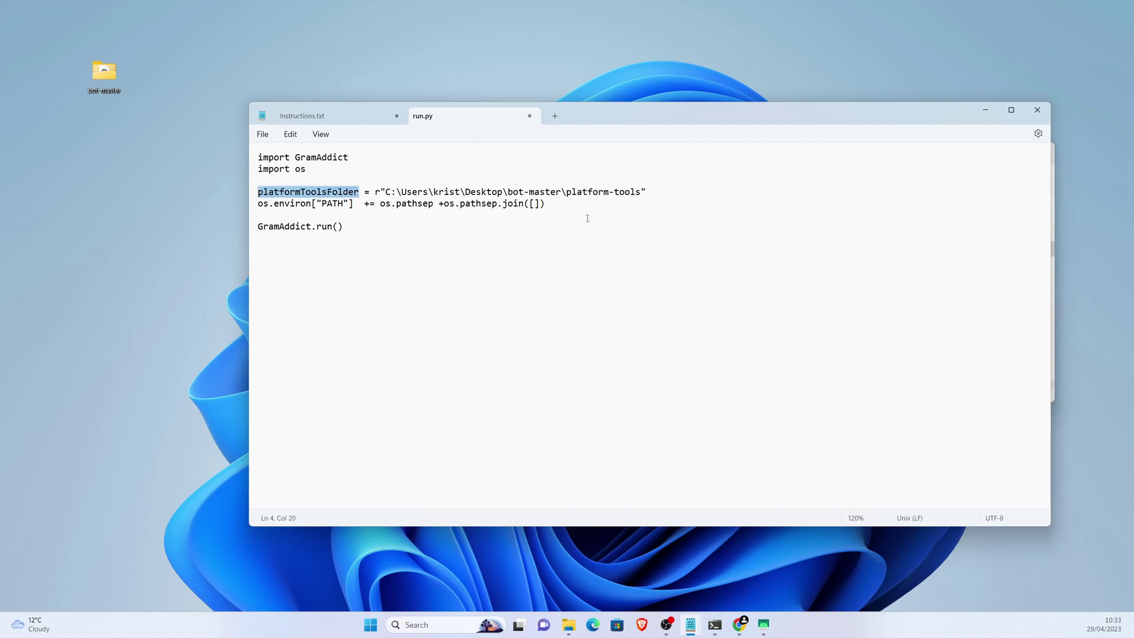
{"action": "left_click", "coordinate": [534, 203]}
{"action": "key", "text": "ctrl+v"}
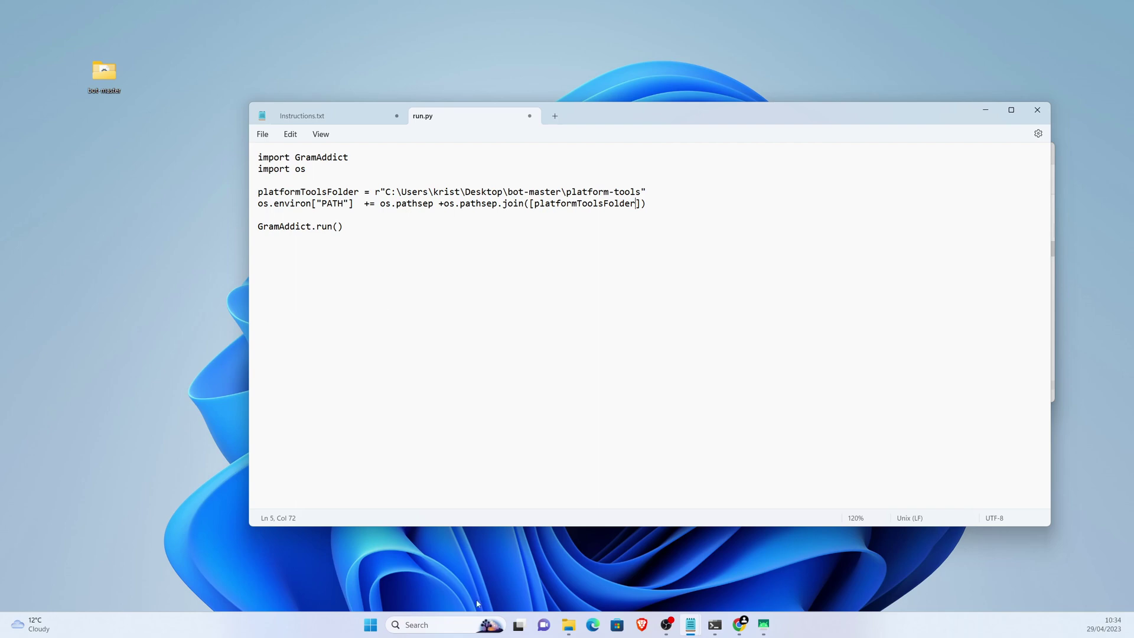
{"action": "left_click", "coordinate": [372, 626]}
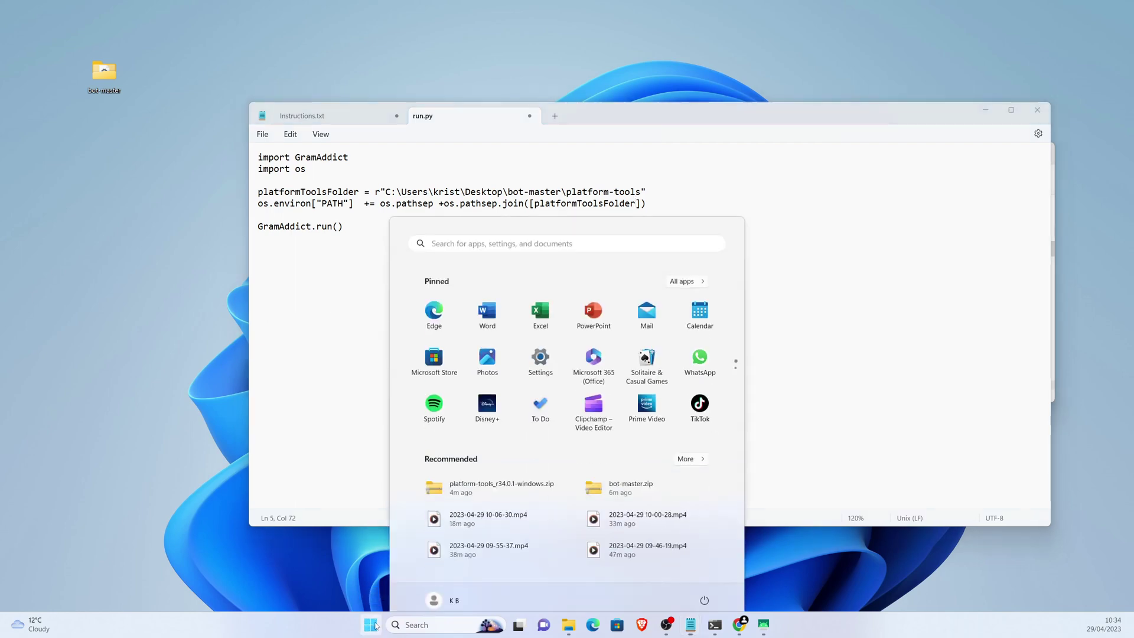
{"action": "type", "text": "envi"}
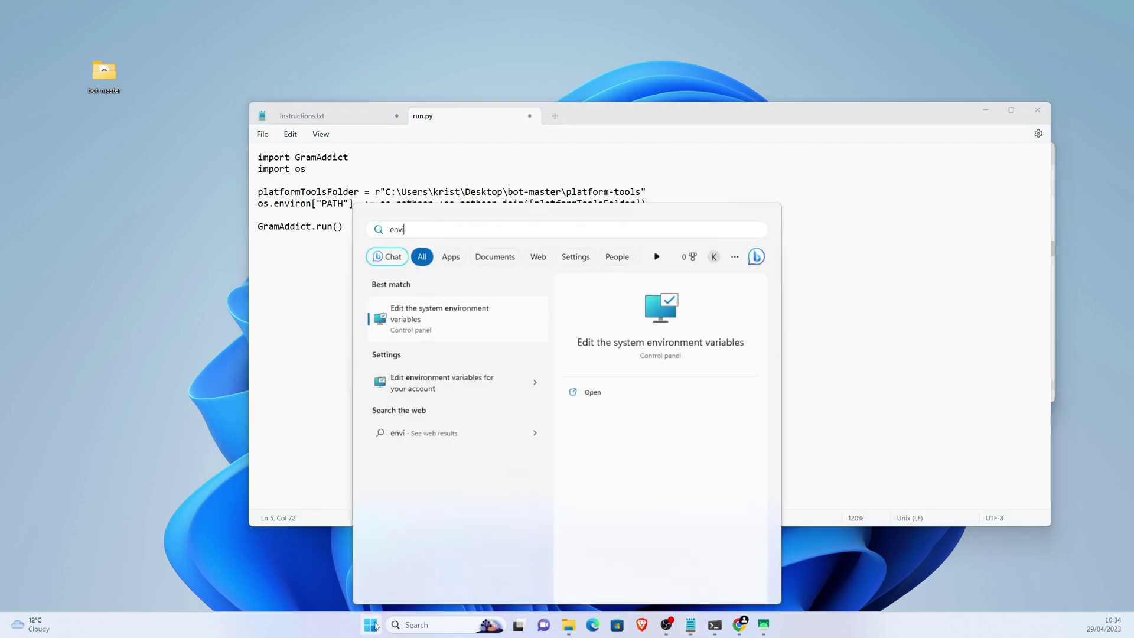
{"action": "type", "text": "roemen"}
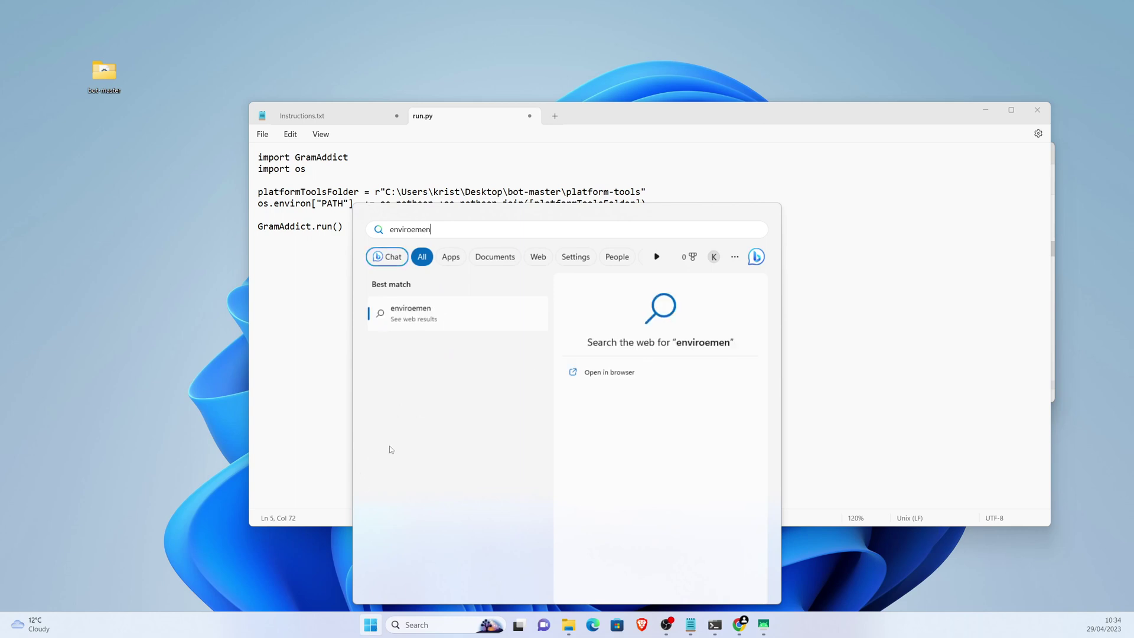
{"action": "key", "text": "BackSpace"}
{"action": "key", "text": "BackSpace"}
{"action": "key", "text": "BackSpace"}
{"action": "key", "text": "BackSpace"}
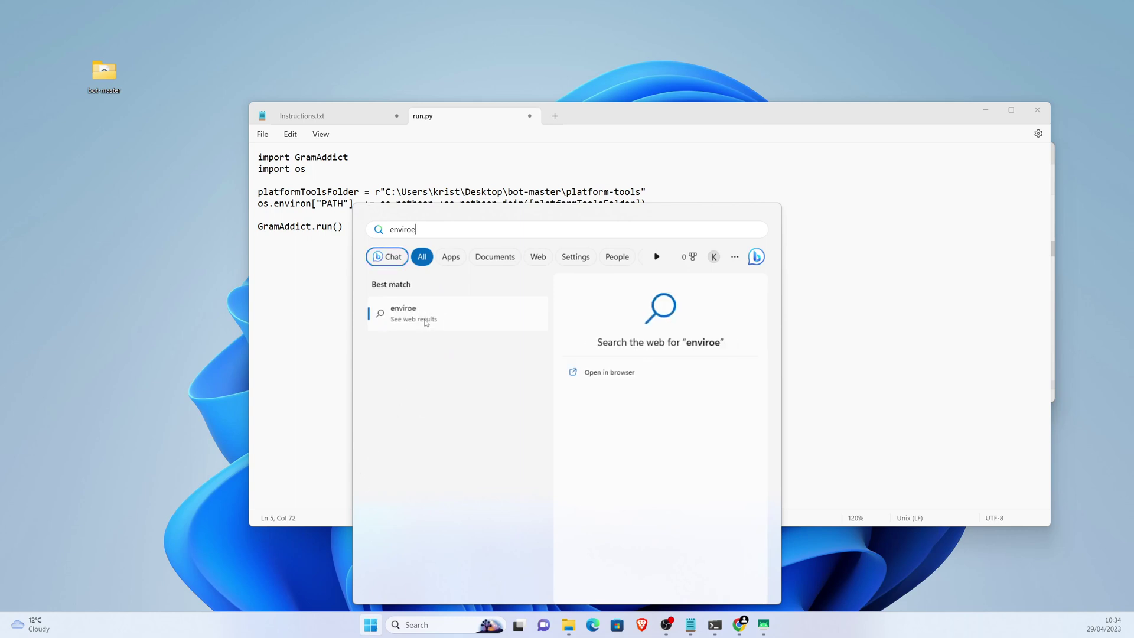
{"action": "left_click", "coordinate": [426, 316]}
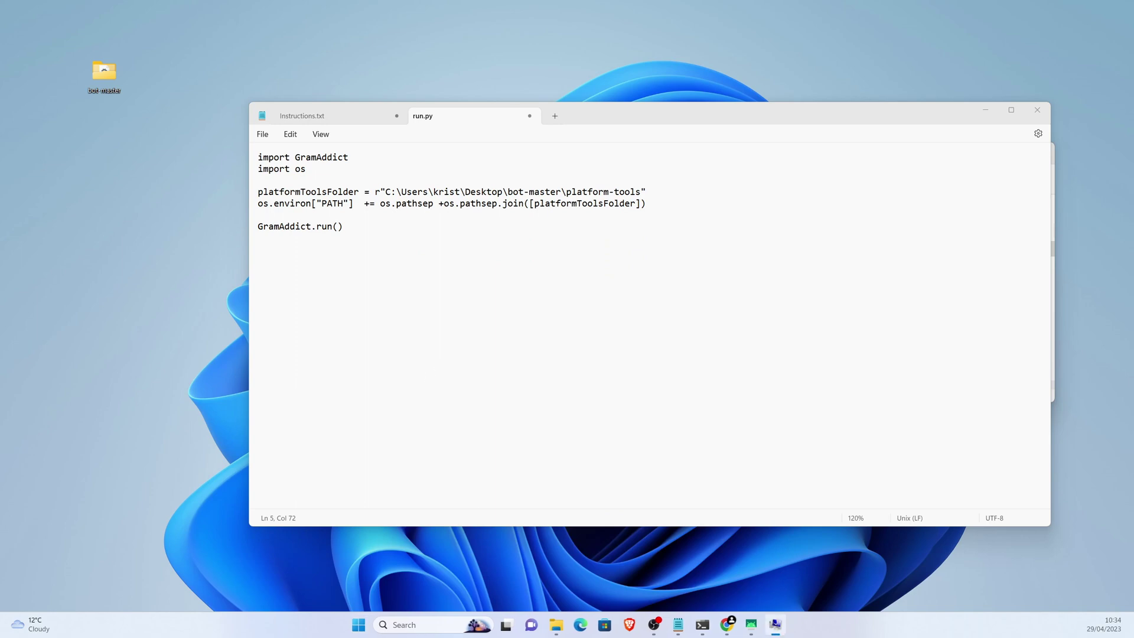
{"action": "left_click", "coordinate": [586, 325]}
{"action": "left_click", "coordinate": [426, 217]}
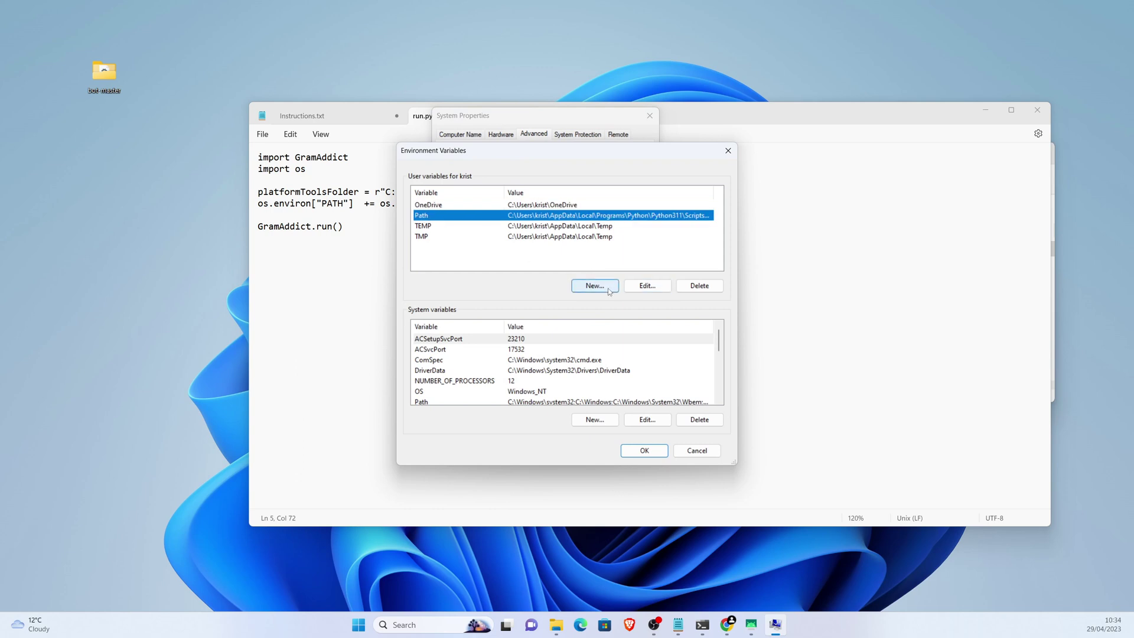
{"action": "left_click", "coordinate": [647, 286]}
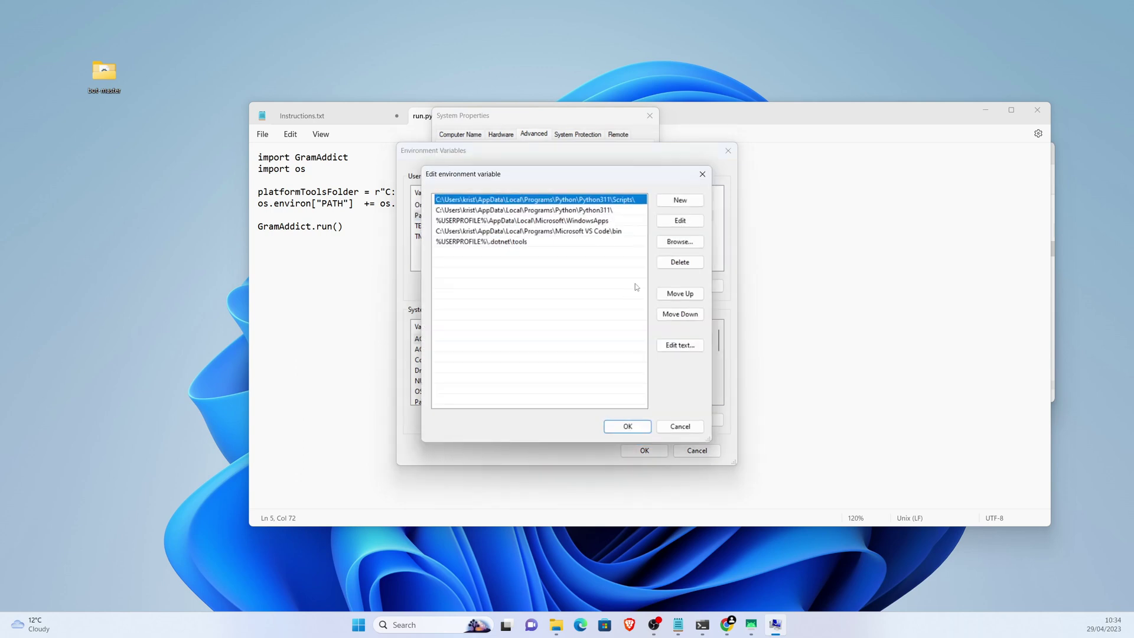
{"action": "left_click", "coordinate": [703, 174]}
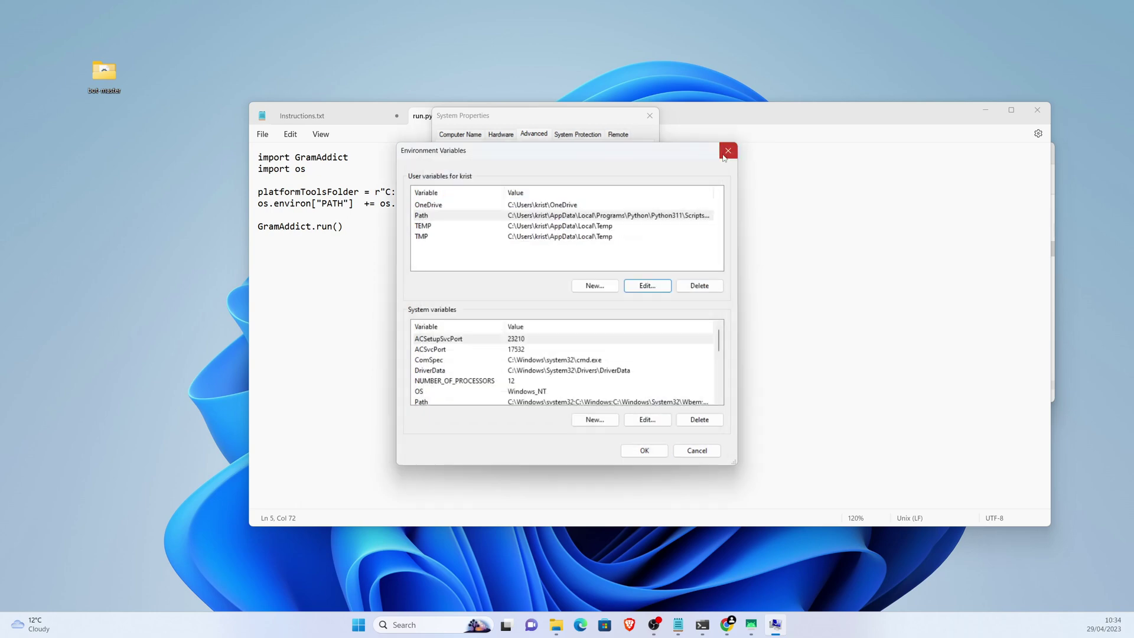
{"action": "left_click", "coordinate": [729, 149]}
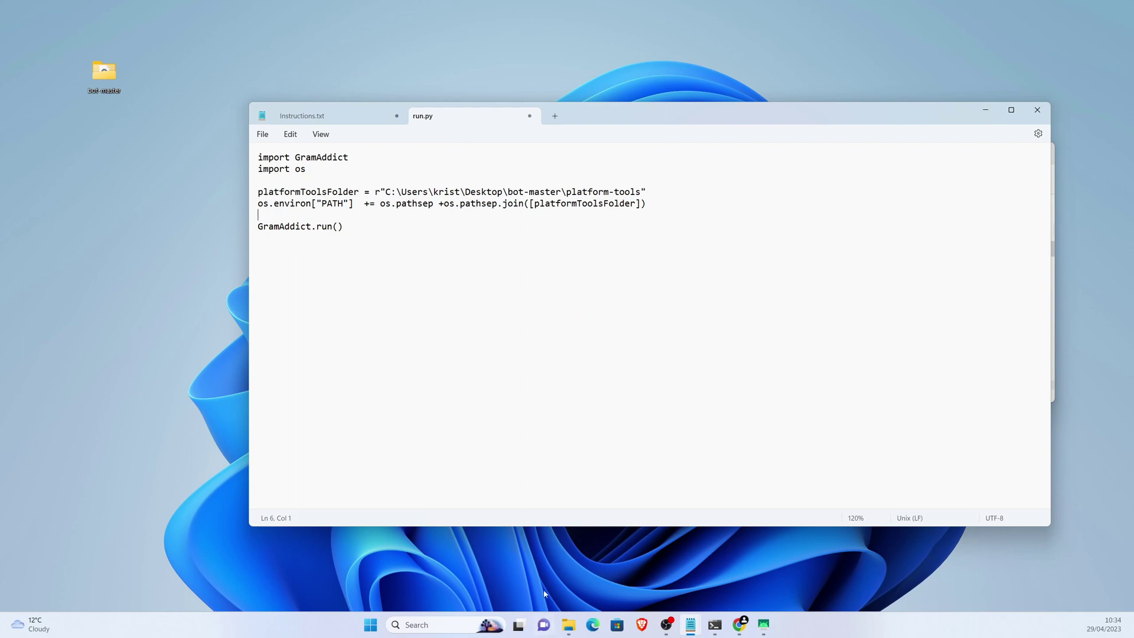
{"action": "mouse_move", "coordinate": [556, 625]}
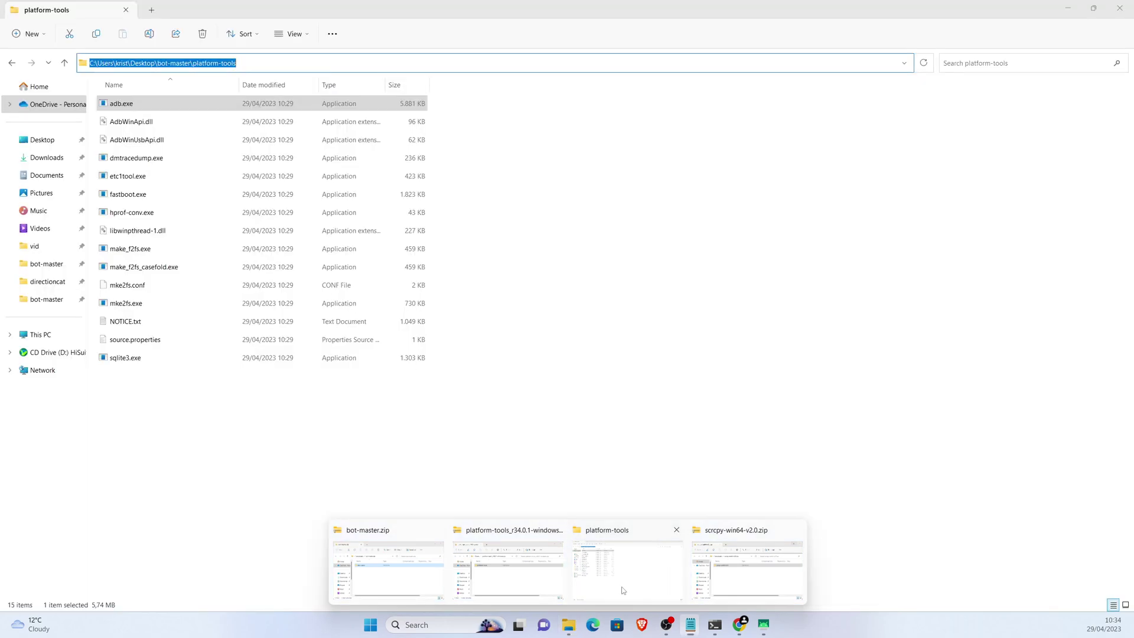
Create a new folder named directioncat inside the bot-master folder.
{"action": "left_click", "coordinate": [628, 567]}
{"action": "left_click", "coordinate": [117, 63]}
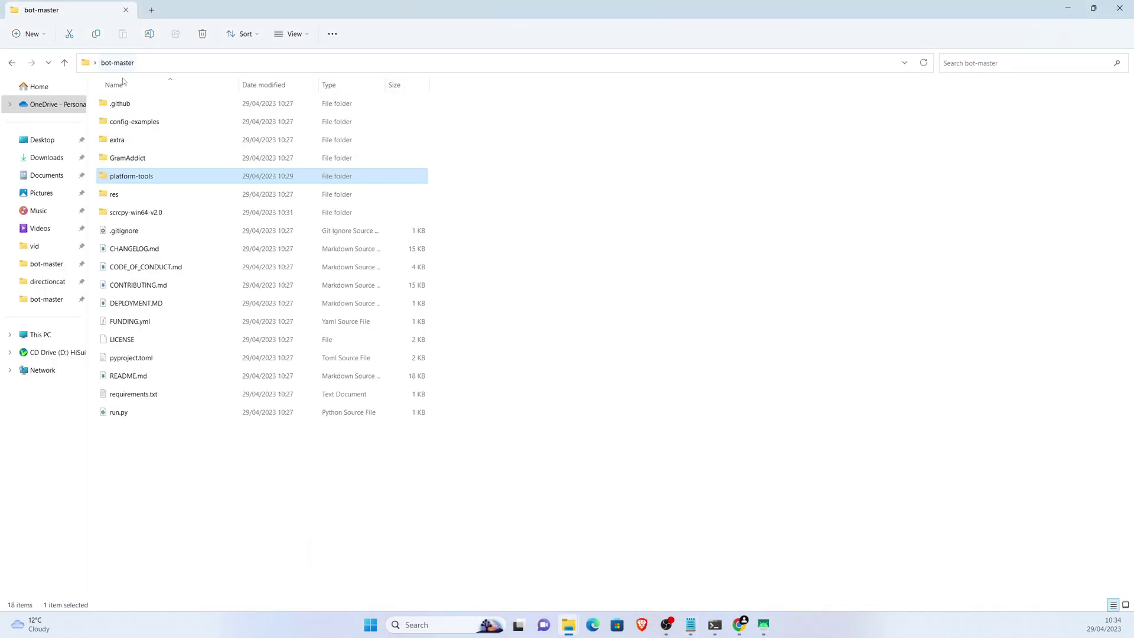
{"action": "double_click", "coordinate": [137, 121]}
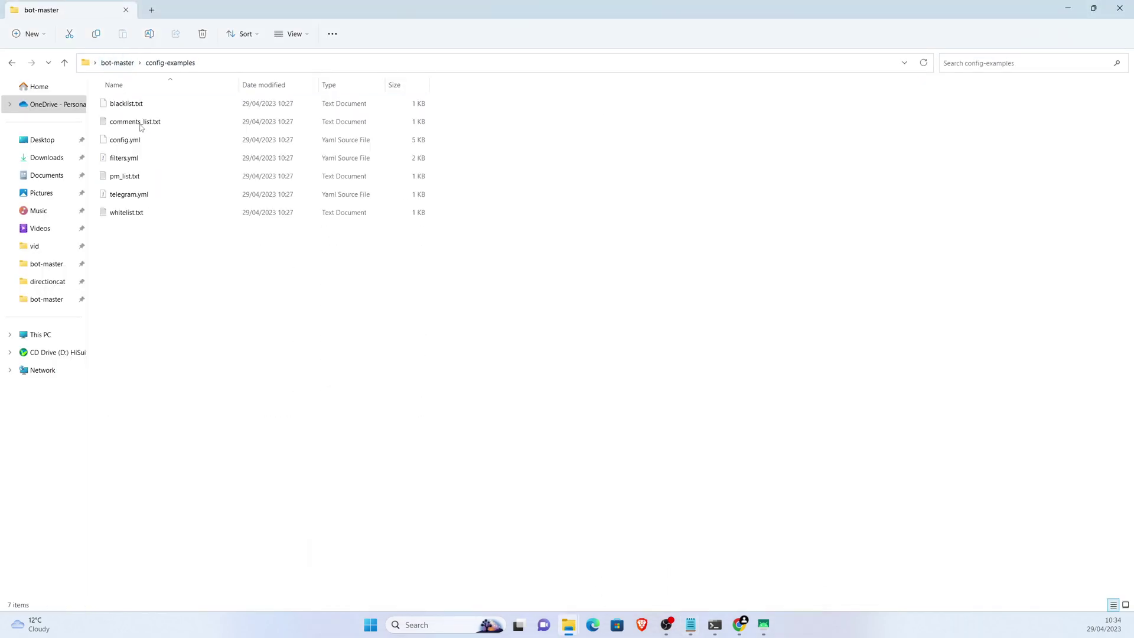
{"action": "left_click", "coordinate": [117, 62]}
{"action": "right_click", "coordinate": [527, 184]}
{"action": "mouse_move", "coordinate": [560, 251]}
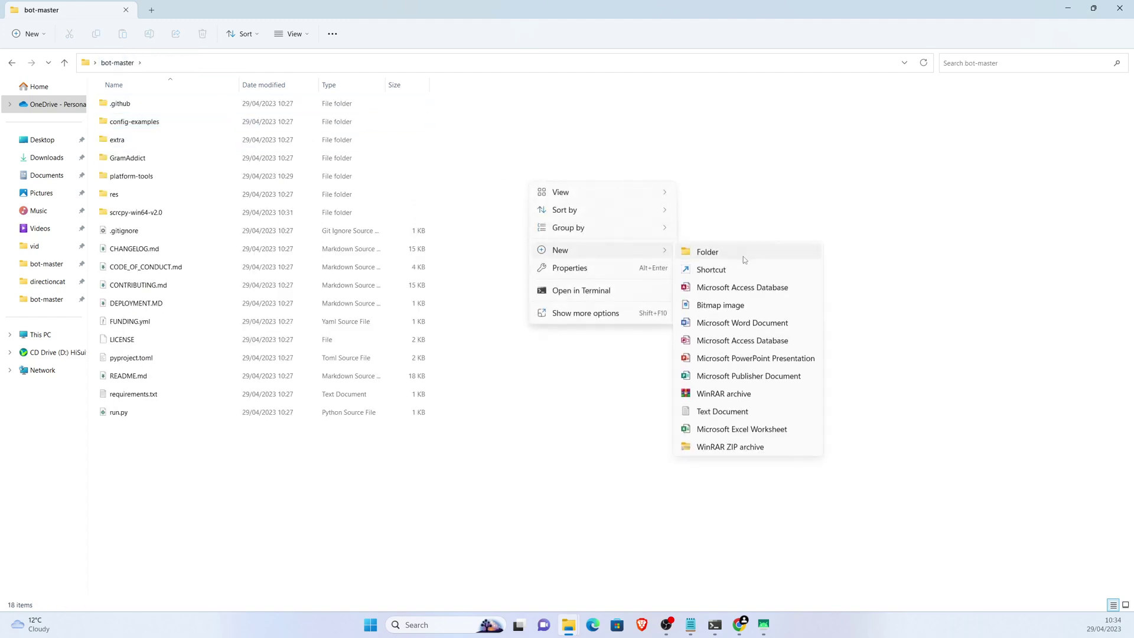
{"action": "left_click", "coordinate": [744, 255]}
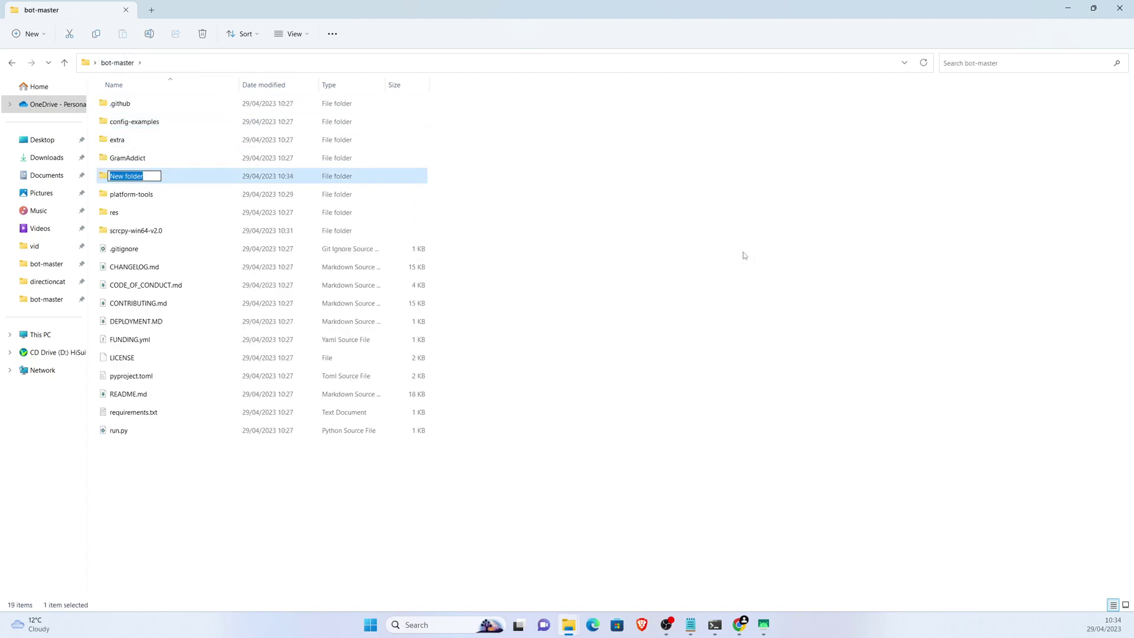
{"action": "type", "text": "directioncat"}
{"action": "key", "text": "Return"}
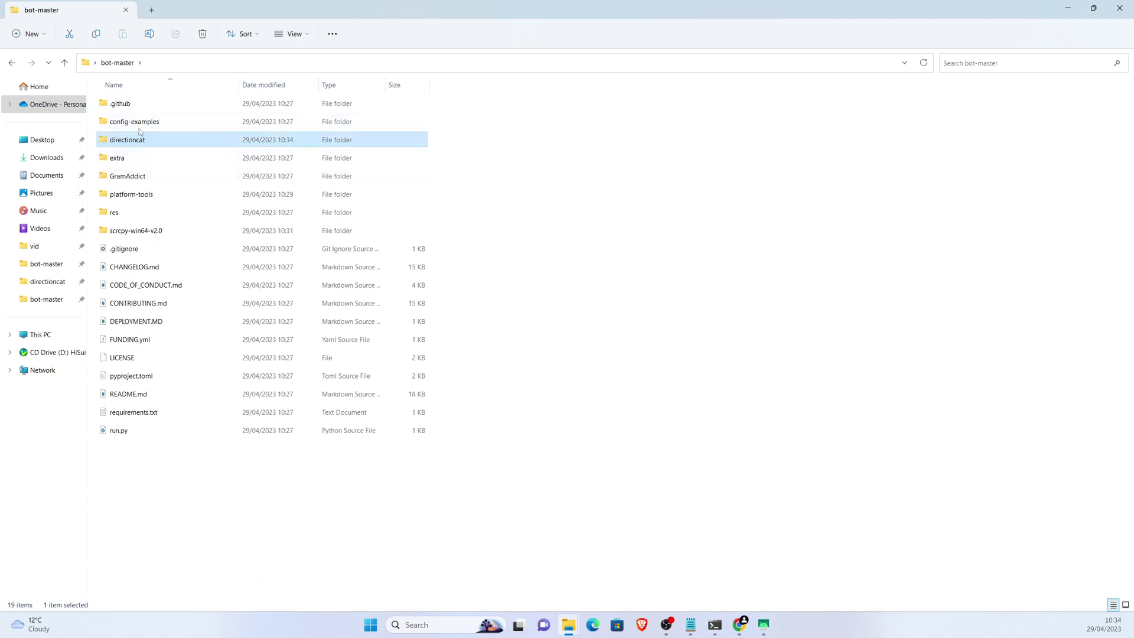
Copy all the config-examples files into the new directioncat folder.
{"action": "double_click", "coordinate": [137, 126]}
{"action": "key", "text": "ctrl+a"}
{"action": "key", "text": "alt+Up"}
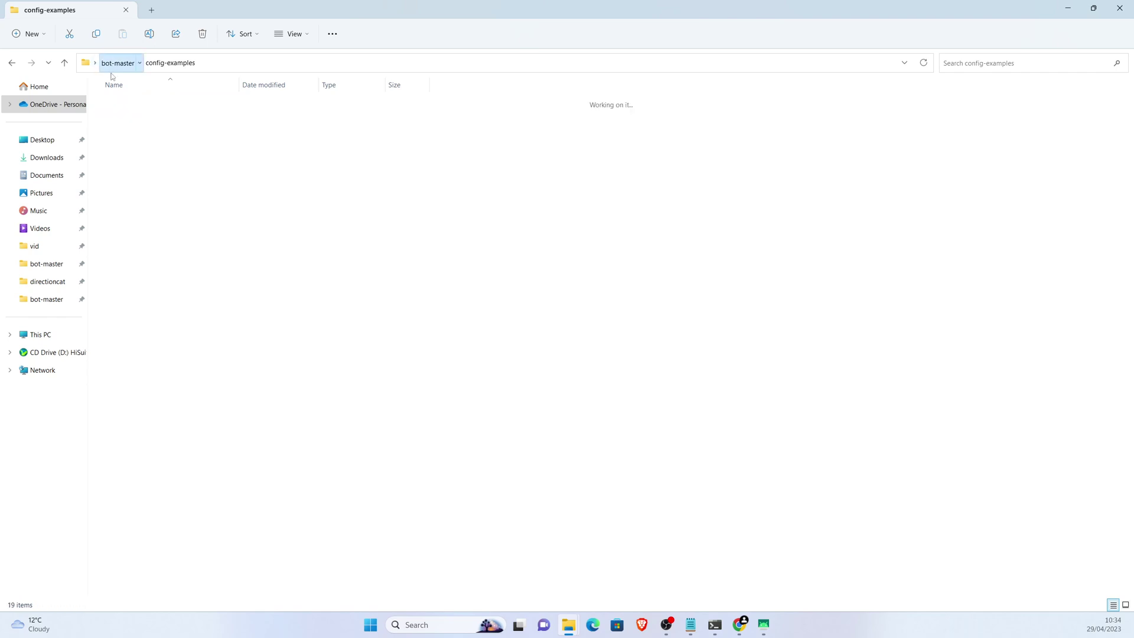
{"action": "double_click", "coordinate": [138, 136]}
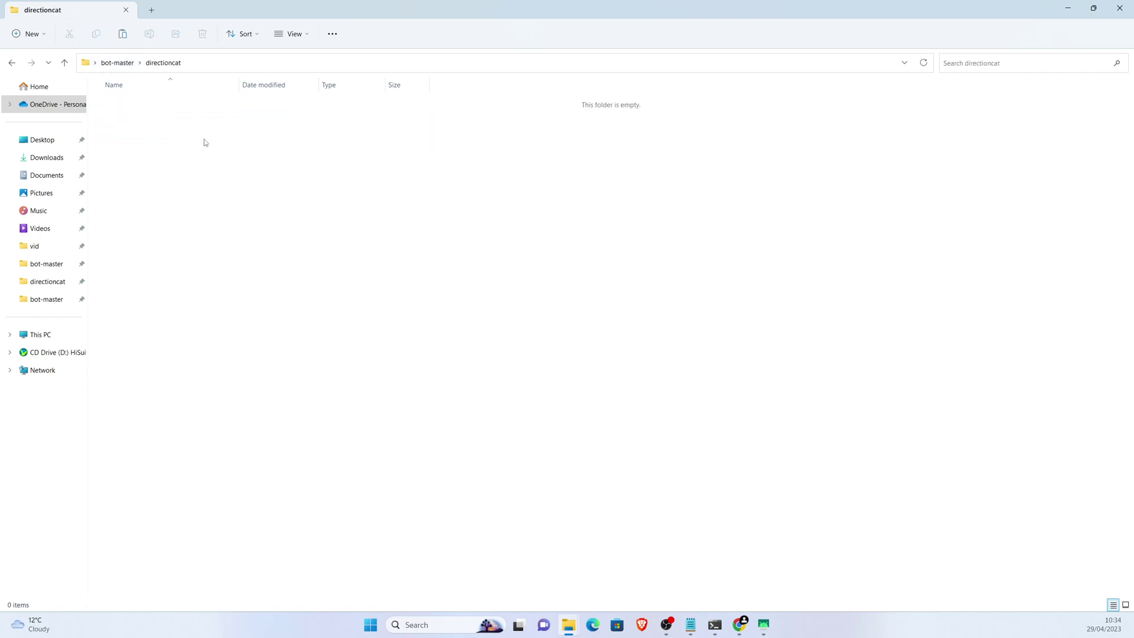
{"action": "key", "text": "ctrl+v"}
Open the directioncat config.yml in Notepad.
{"action": "left_click", "coordinate": [135, 140]}
{"action": "right_click", "coordinate": [135, 141]}
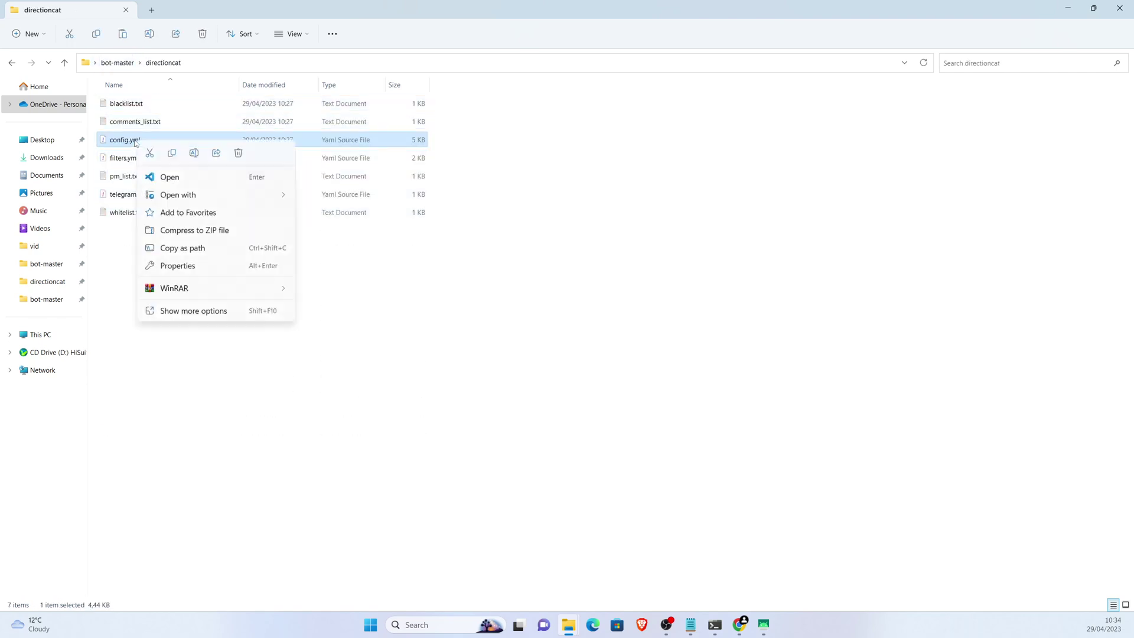
{"action": "mouse_move", "coordinate": [178, 194]}
{"action": "left_click", "coordinate": [325, 202]}
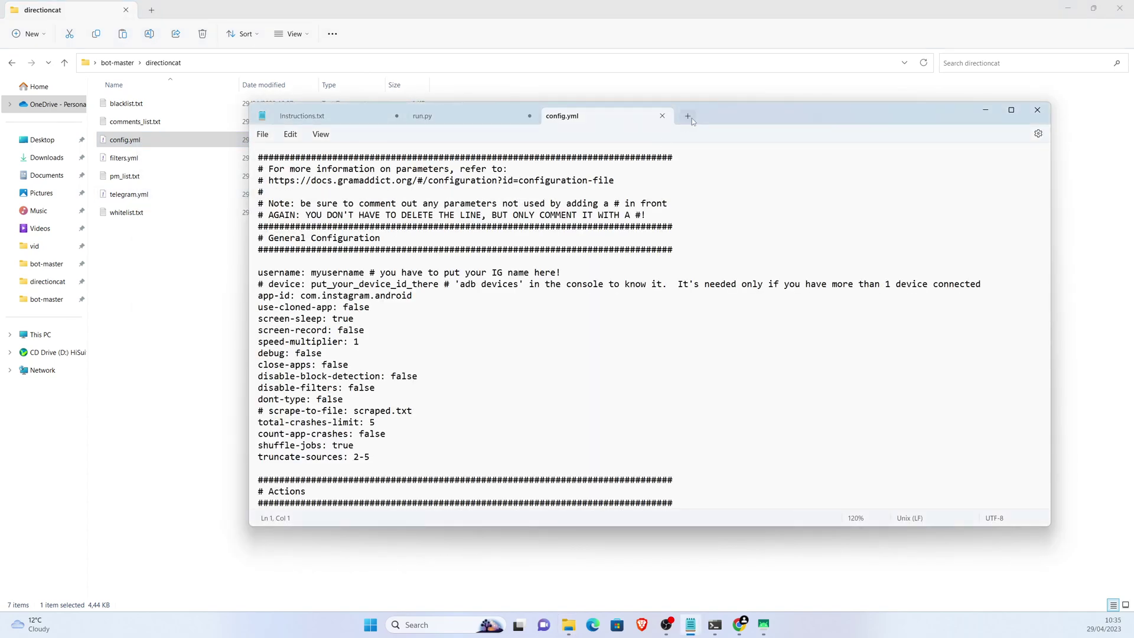
Replace the placeholder myusername with directioncat in config.yml.
{"action": "double_click", "coordinate": [695, 117]}
{"action": "left_click", "coordinate": [171, 201]}
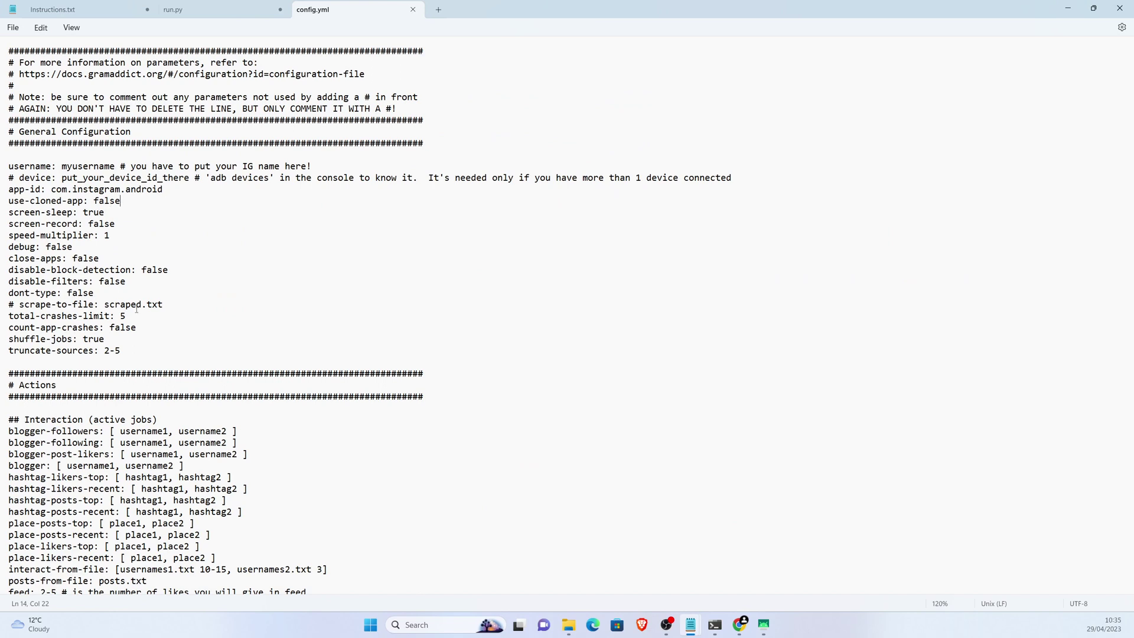
{"action": "left_click", "coordinate": [70, 166]}
{"action": "double_click", "coordinate": [69, 166]}
{"action": "type", "text": "direct"}
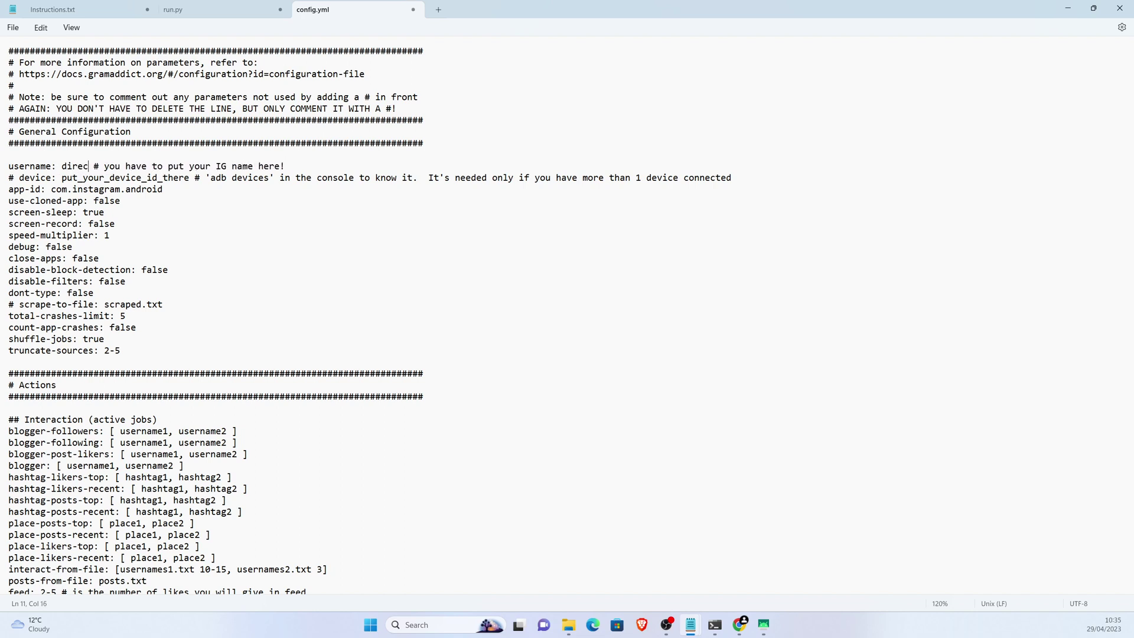
{"action": "type", "text": "ioncat"}
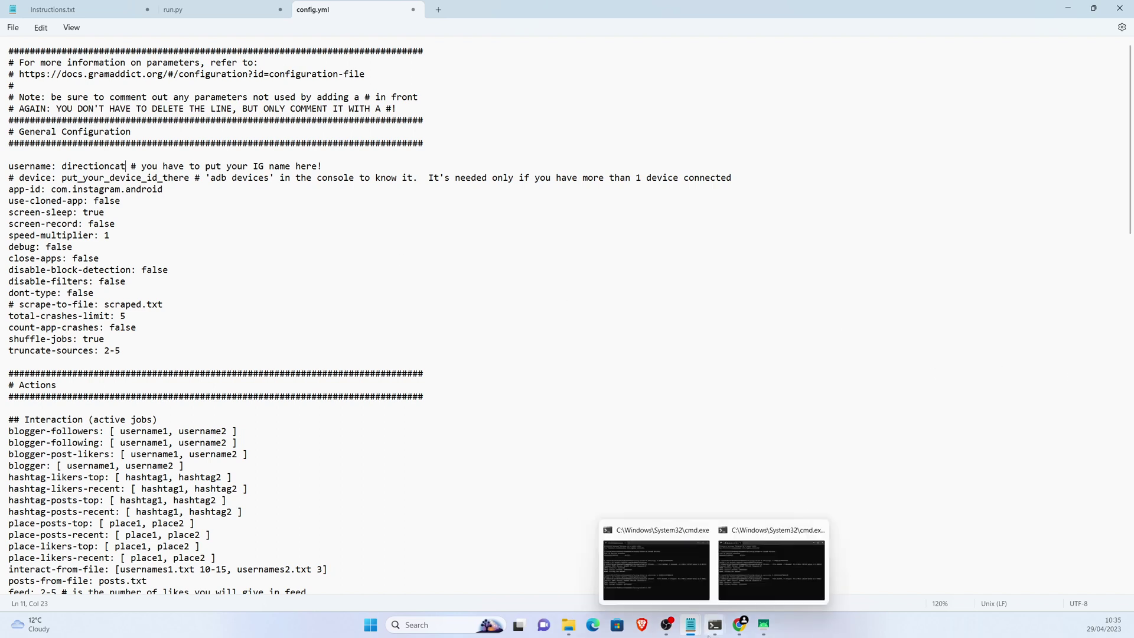
Check the connected adb device ID in the command prompt, then return to the config.
{"action": "left_click", "coordinate": [715, 617]}
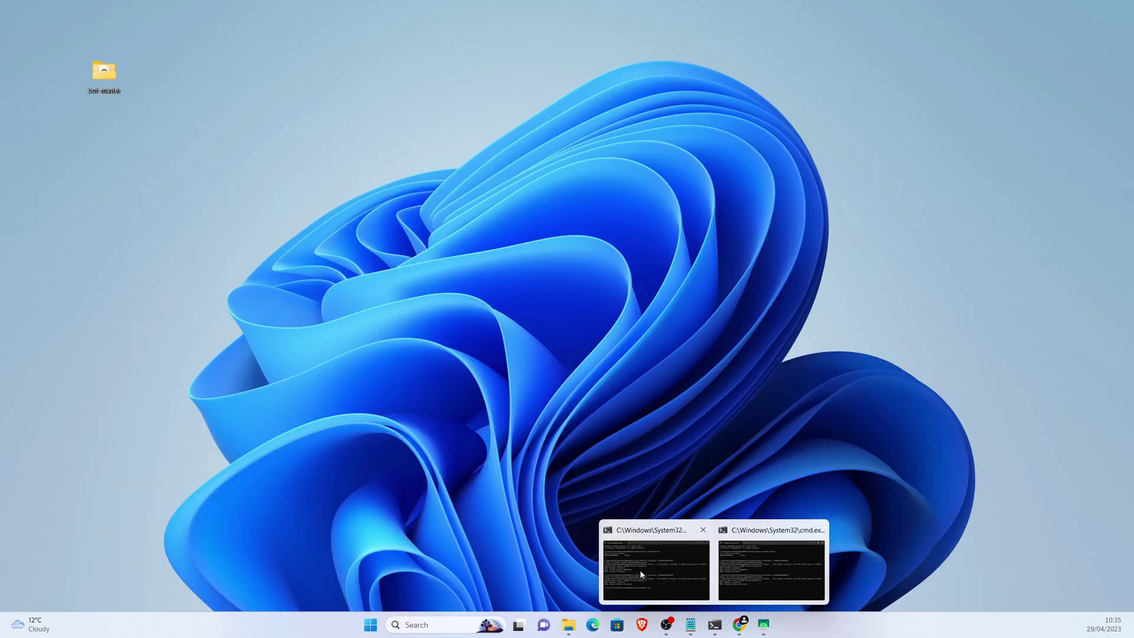
{"action": "left_click", "coordinate": [640, 570]}
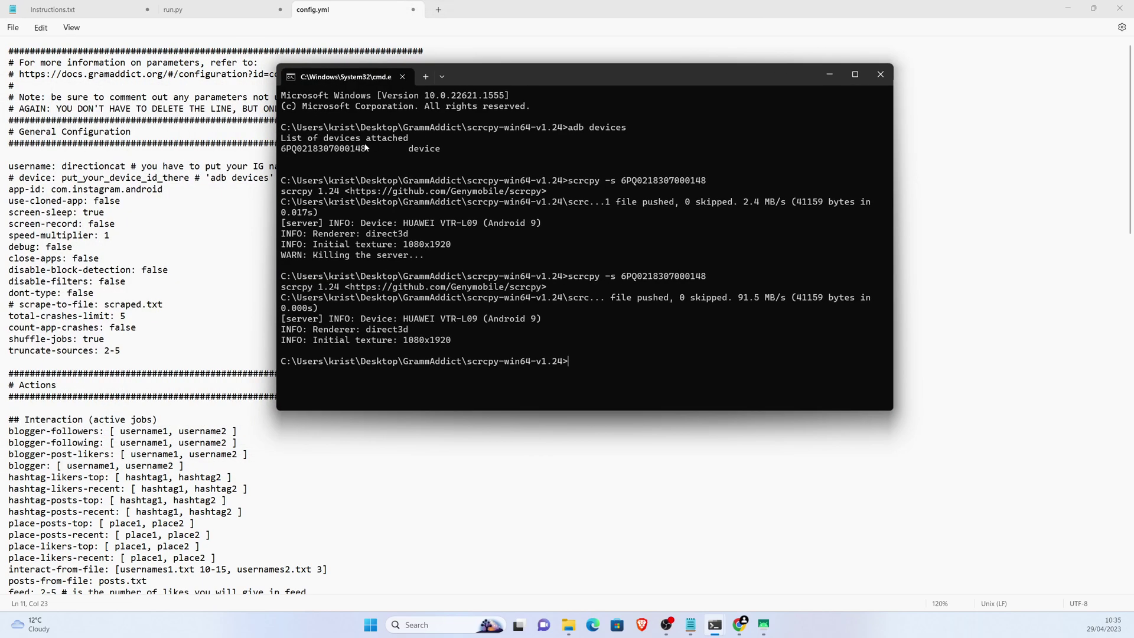
{"action": "left_click_drag", "start_coordinate": [366, 148], "coordinate": [281, 148]}
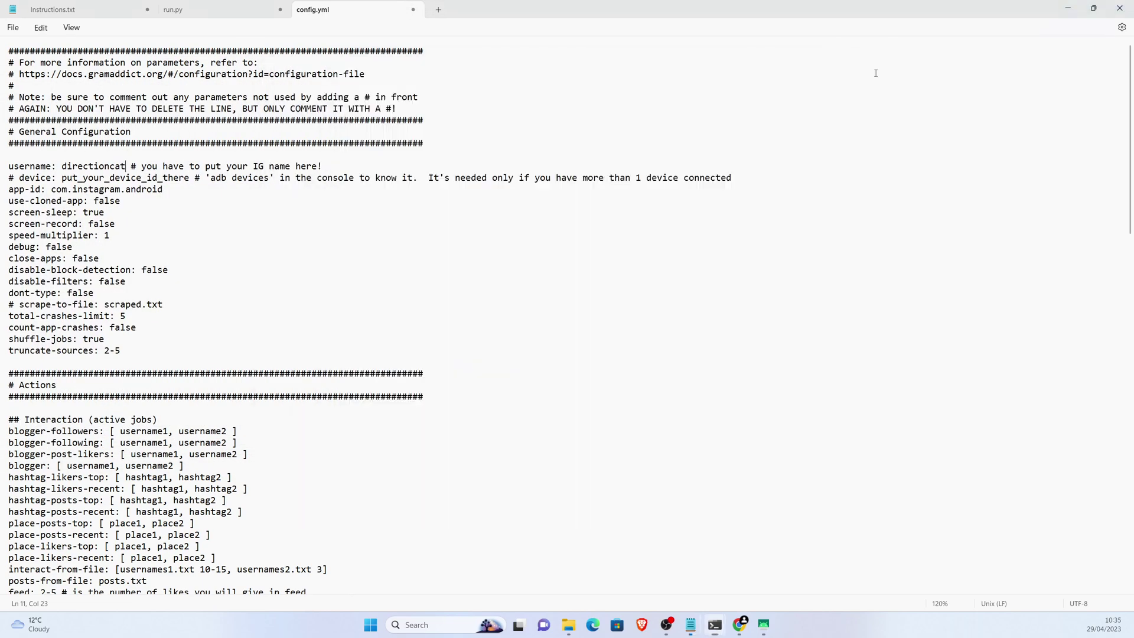
{"action": "left_click", "coordinate": [880, 74]}
Change the speed-multiplier value from 1 to 8.
{"action": "left_click", "coordinate": [78, 212]}
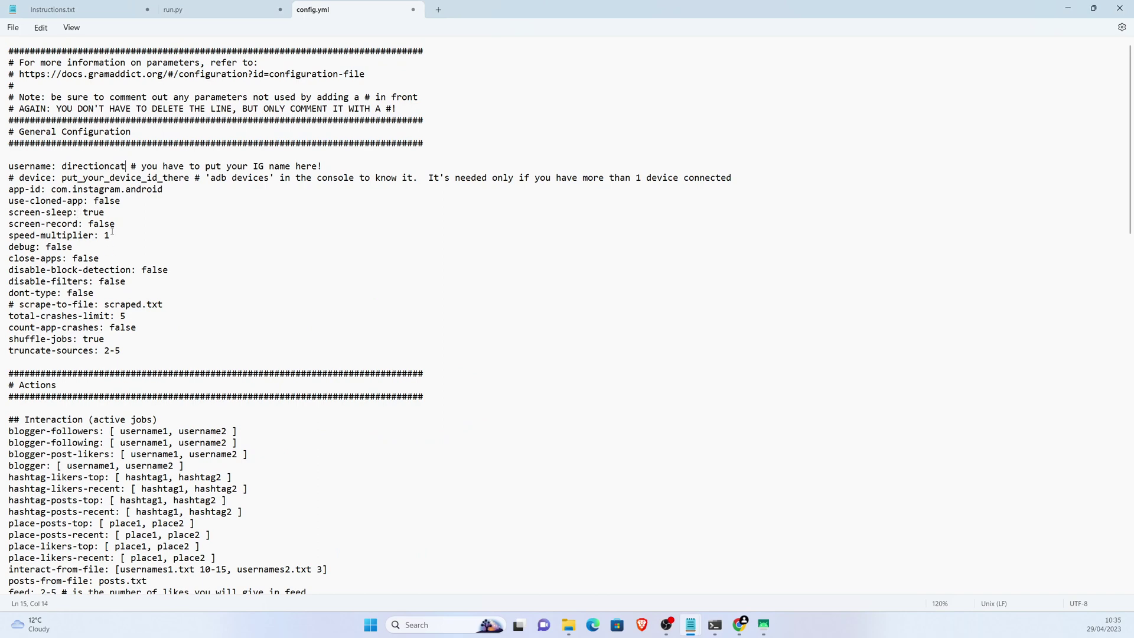
{"action": "key", "text": "BackSpace"}
{"action": "type", "text": "8"}
{"action": "left_click", "coordinate": [94, 281]}
{"action": "scroll", "coordinate": [164, 236], "scroll_direction": "down", "scroll_amount": 3}
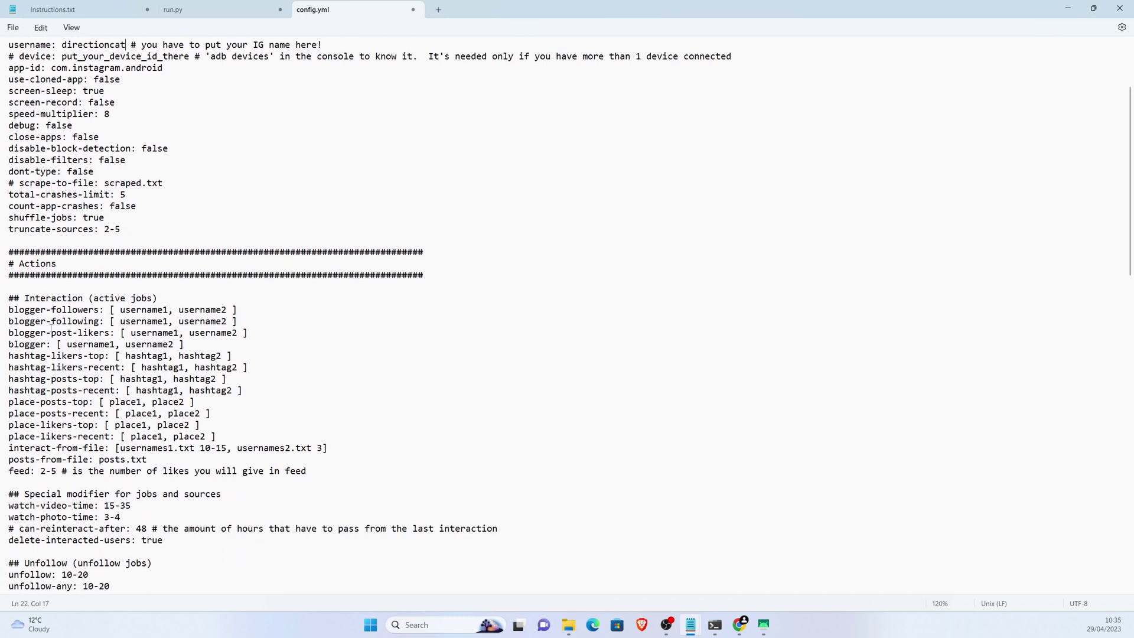
Delete every interaction job except blogger-followers and select its placeholder usernames.
{"action": "mouse_move", "coordinate": [20, 320]}
{"action": "left_mouse_down"}
{"action": "mouse_move", "coordinate": [403, 499]}
{"action": "mouse_move", "coordinate": [409, 471]}
{"action": "left_mouse_up"}
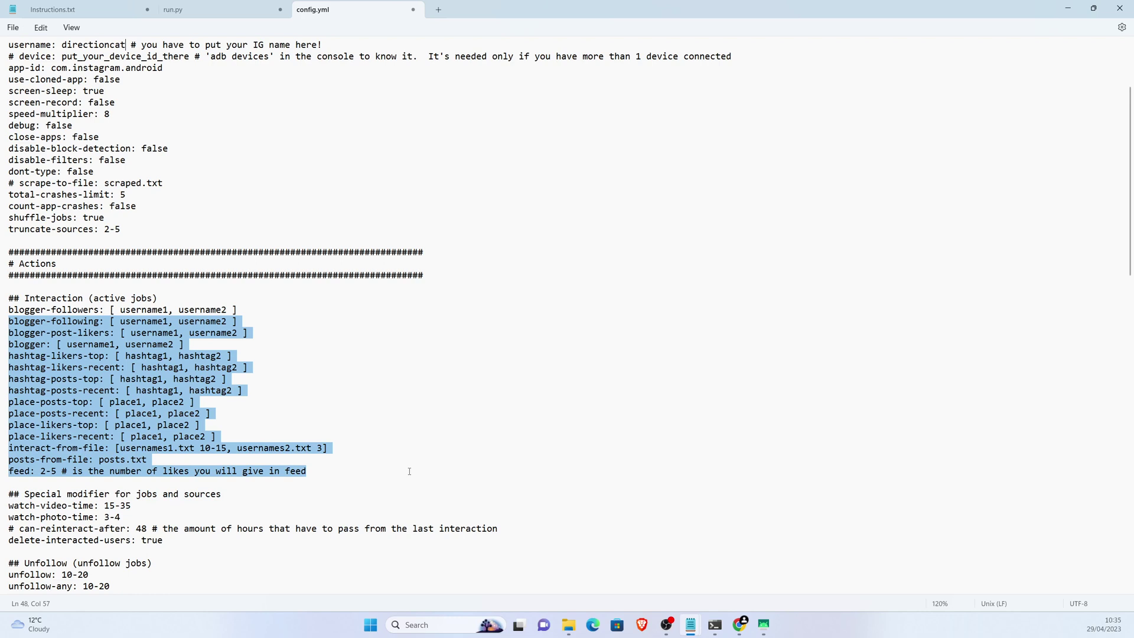
{"action": "key", "text": "Delete"}
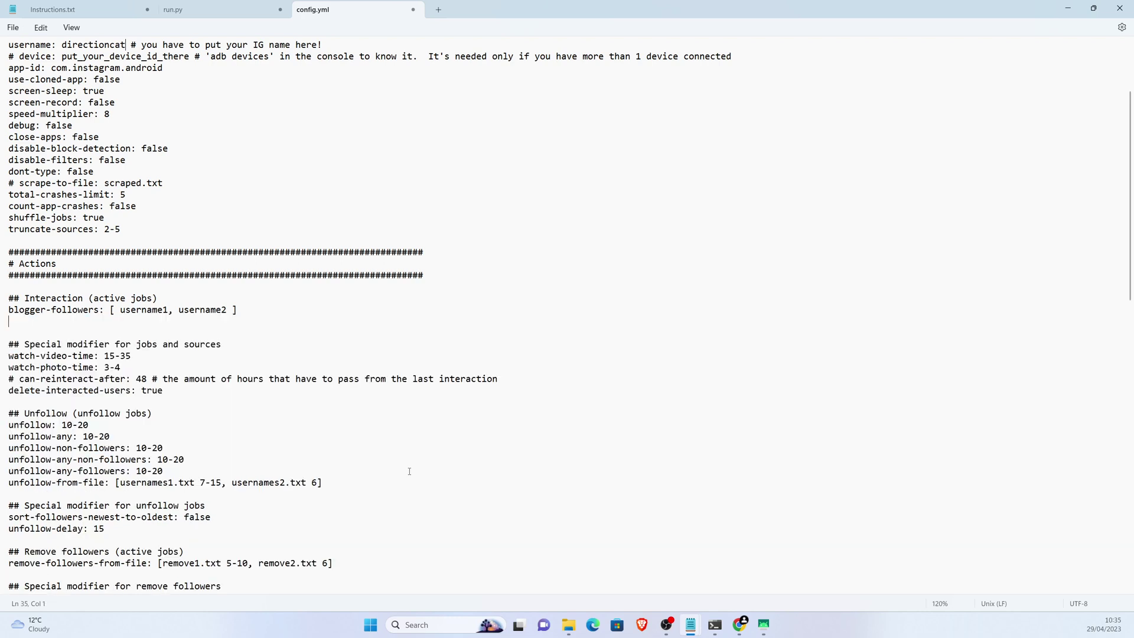
{"action": "left_click_drag", "start_coordinate": [122, 310], "coordinate": [234, 310]}
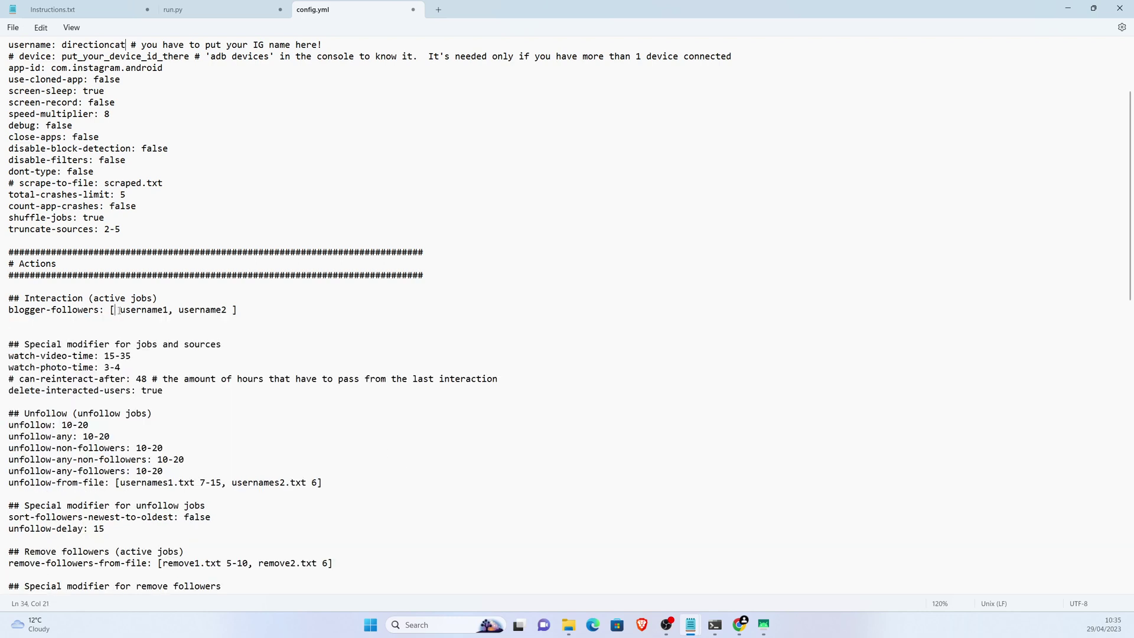
Bring up the cats_of_instagram profile page in the browser.
{"action": "left_click", "coordinate": [641, 625]}
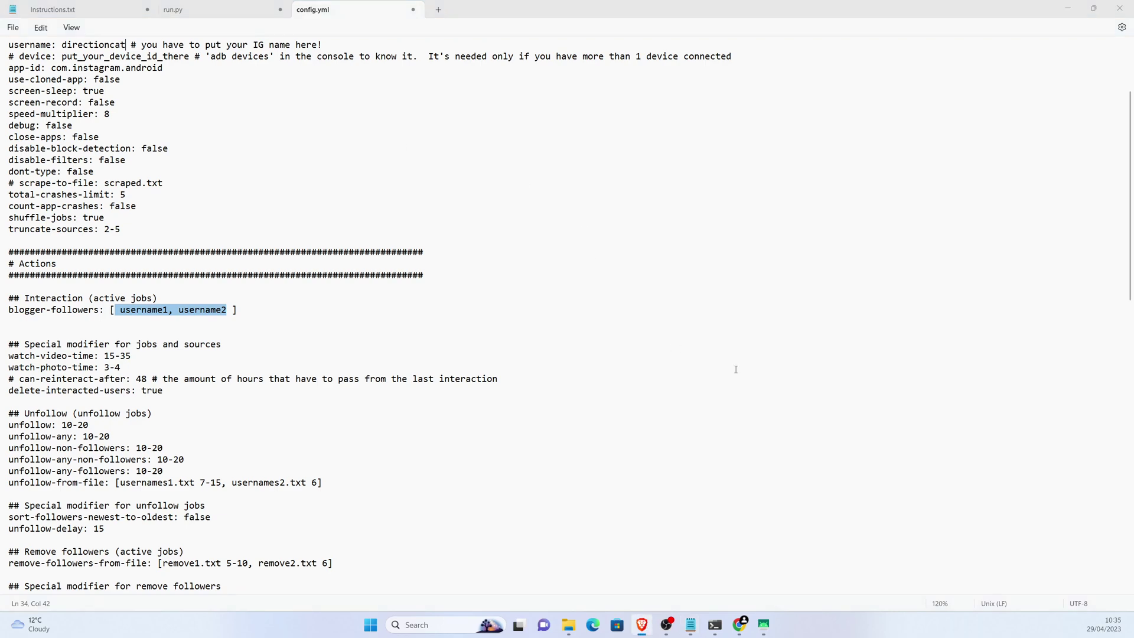
{"action": "left_click", "coordinate": [739, 625]}
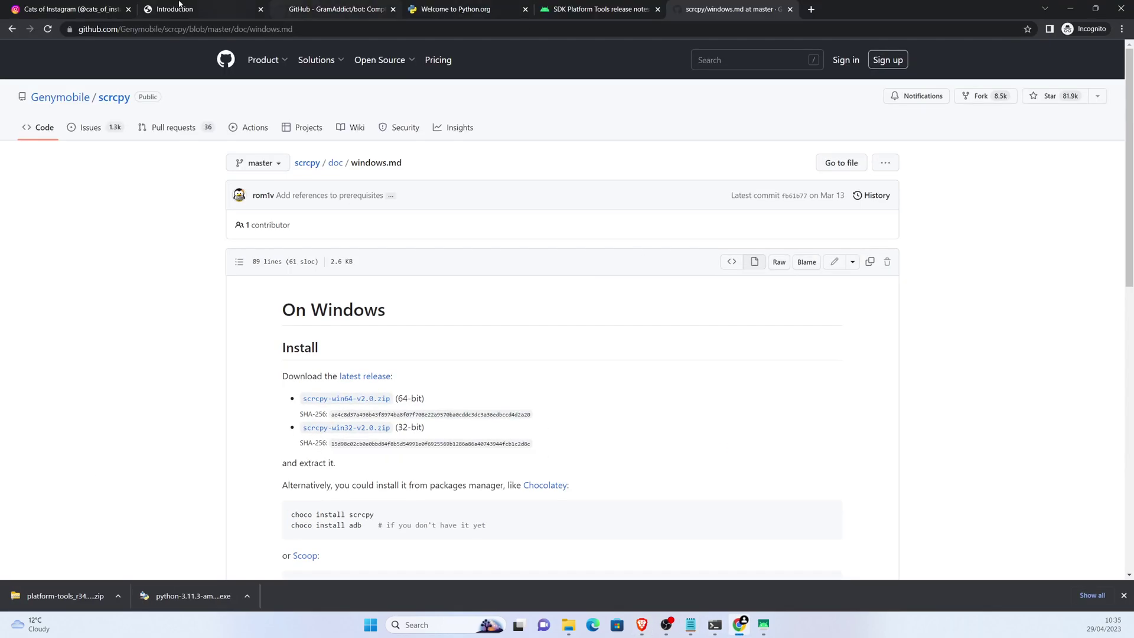
{"action": "left_click", "coordinate": [89, 9]}
{"action": "left_click", "coordinate": [69, 144]}
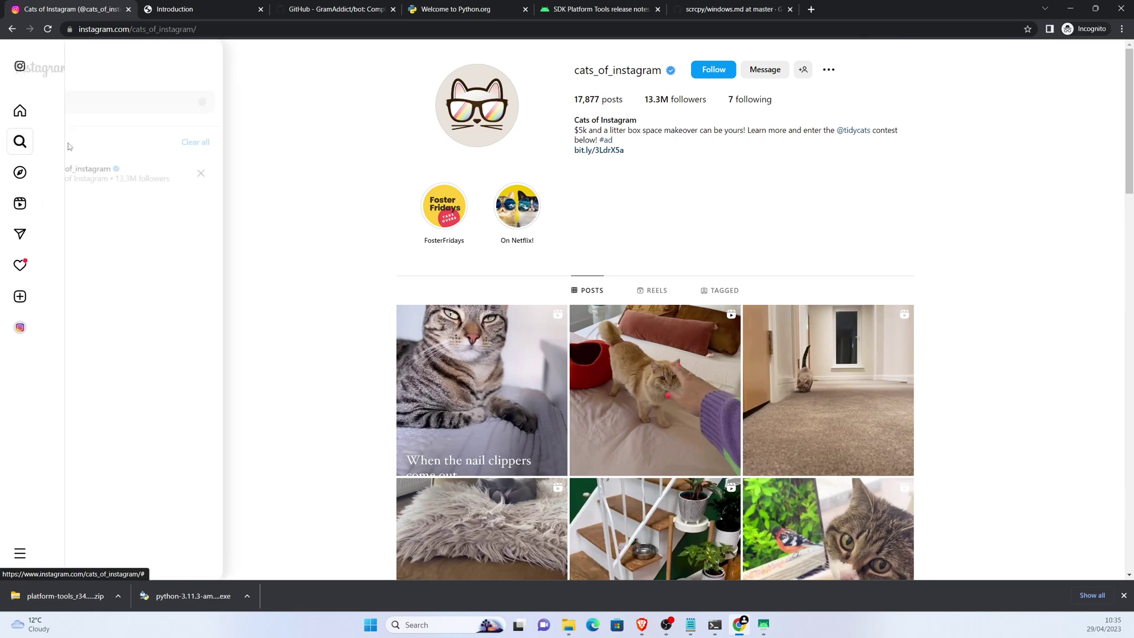
{"action": "left_click", "coordinate": [375, 55]}
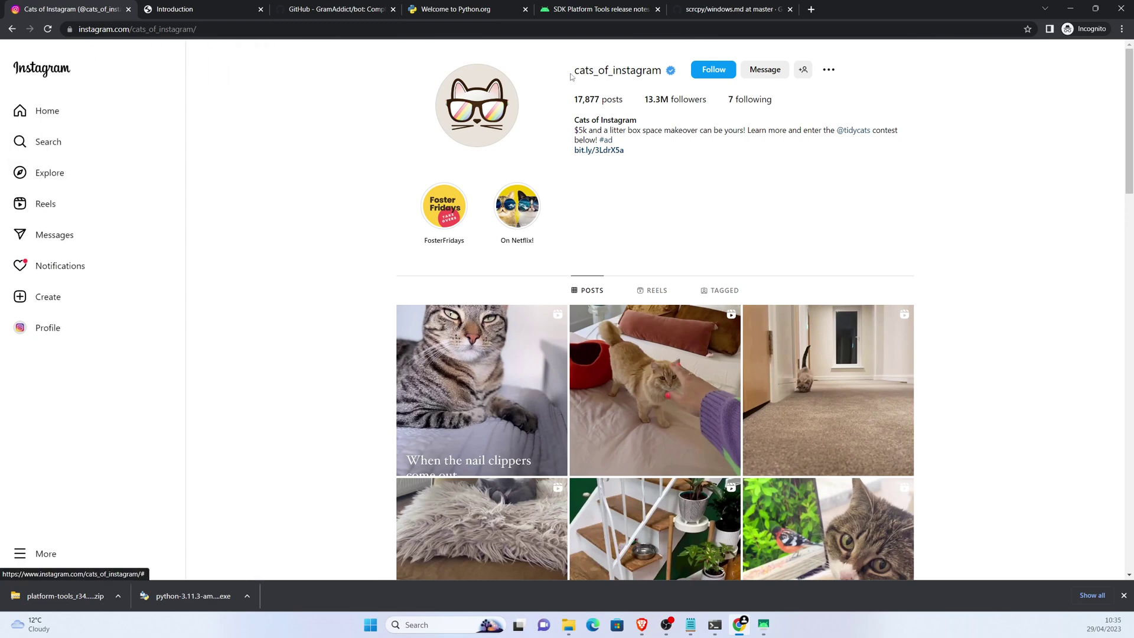
Copy cats_of_instagram from the browser and paste it over username1, username2 for blogger-followers.
{"action": "left_click_drag", "start_coordinate": [571, 77], "coordinate": [665, 72]}
{"action": "key", "text": "ctrl+c"}
{"action": "left_click", "coordinate": [1070, 8]}
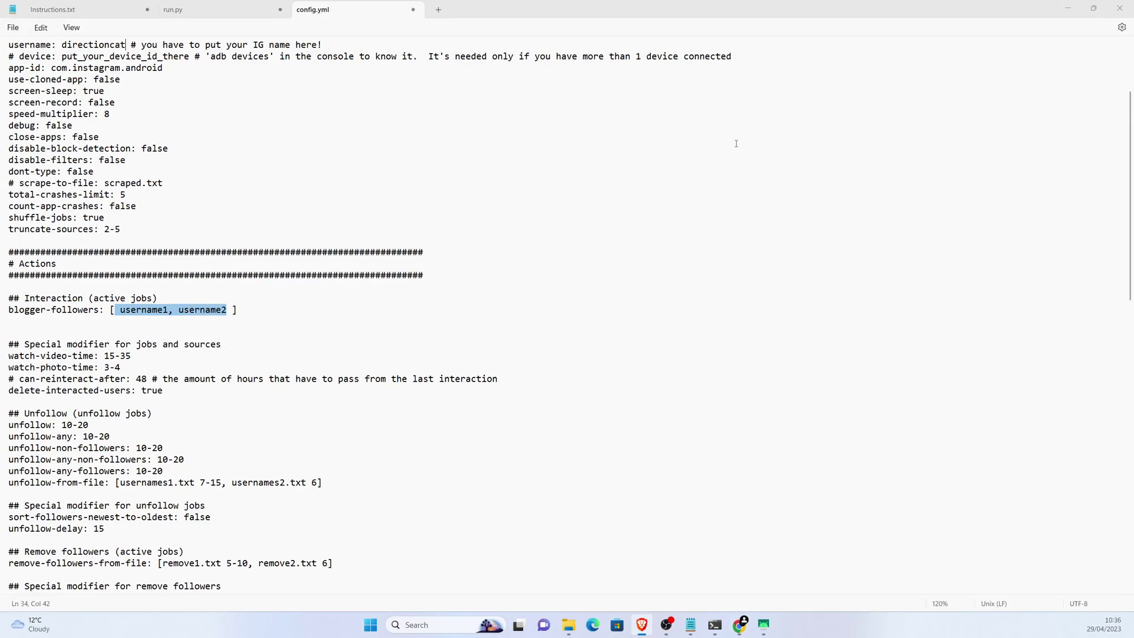
{"action": "left_click", "coordinate": [168, 312]}
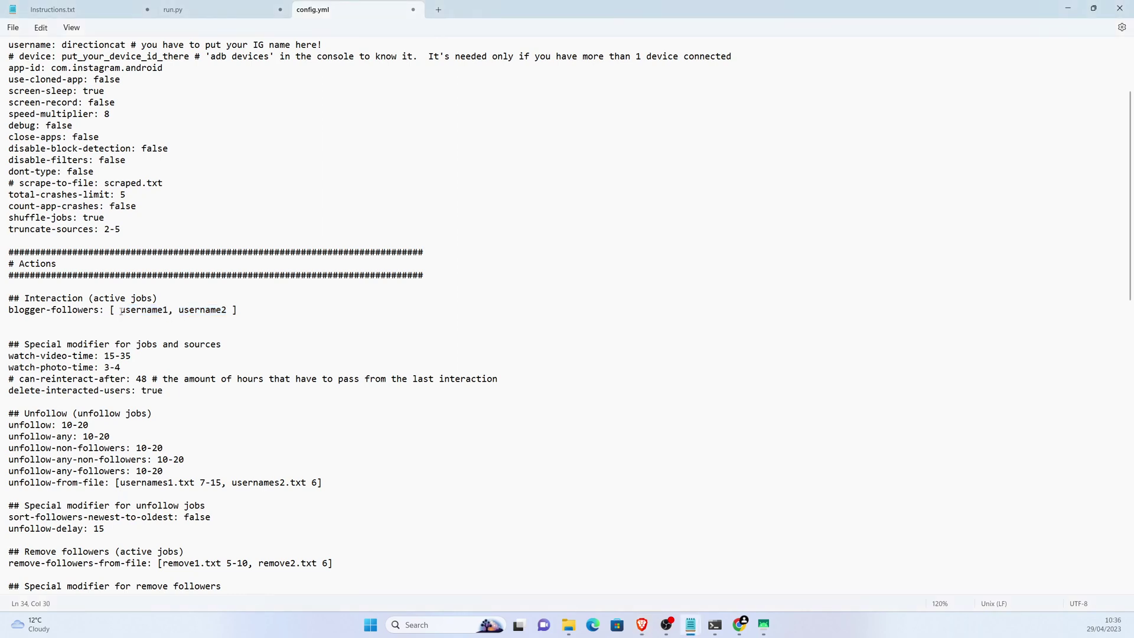
{"action": "left_click_drag", "start_coordinate": [120, 309], "coordinate": [227, 309]}
{"action": "key", "text": "ctrl+v"}
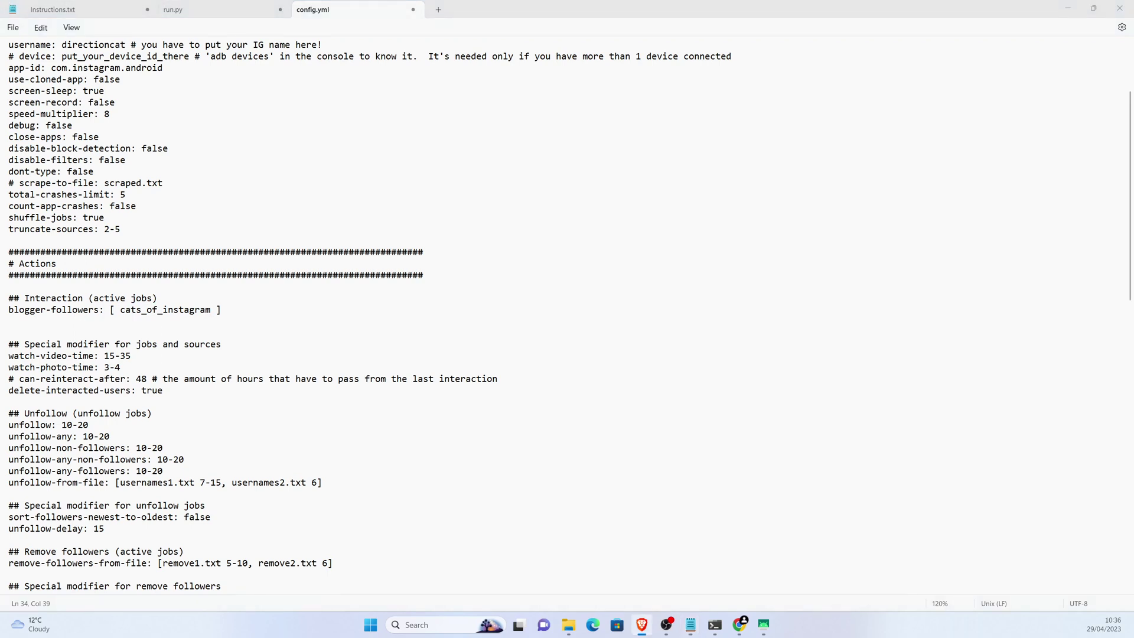
{"action": "key", "text": "alt+Tab"}
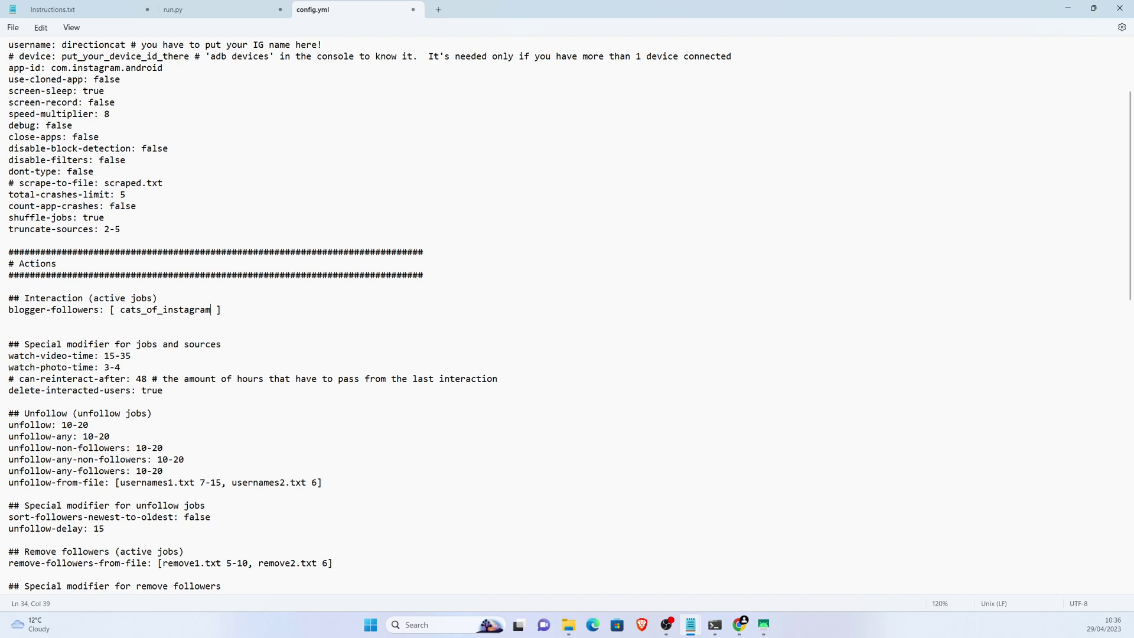
{"action": "key", "text": "alt+Tab"}
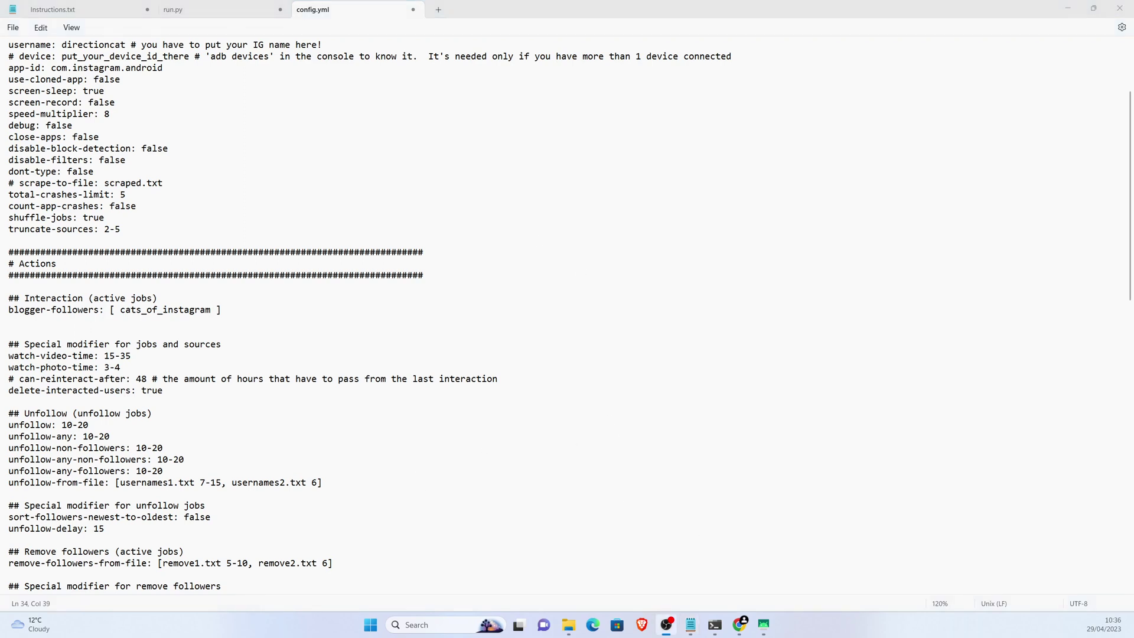
{"action": "scroll", "coordinate": [238, 186], "scroll_direction": "down", "scroll_amount": 2}
{"action": "scroll", "coordinate": [239, 186], "scroll_direction": "down", "scroll_amount": 8}
{"action": "scroll", "coordinate": [139, 301], "scroll_direction": "down", "scroll_amount": 5}
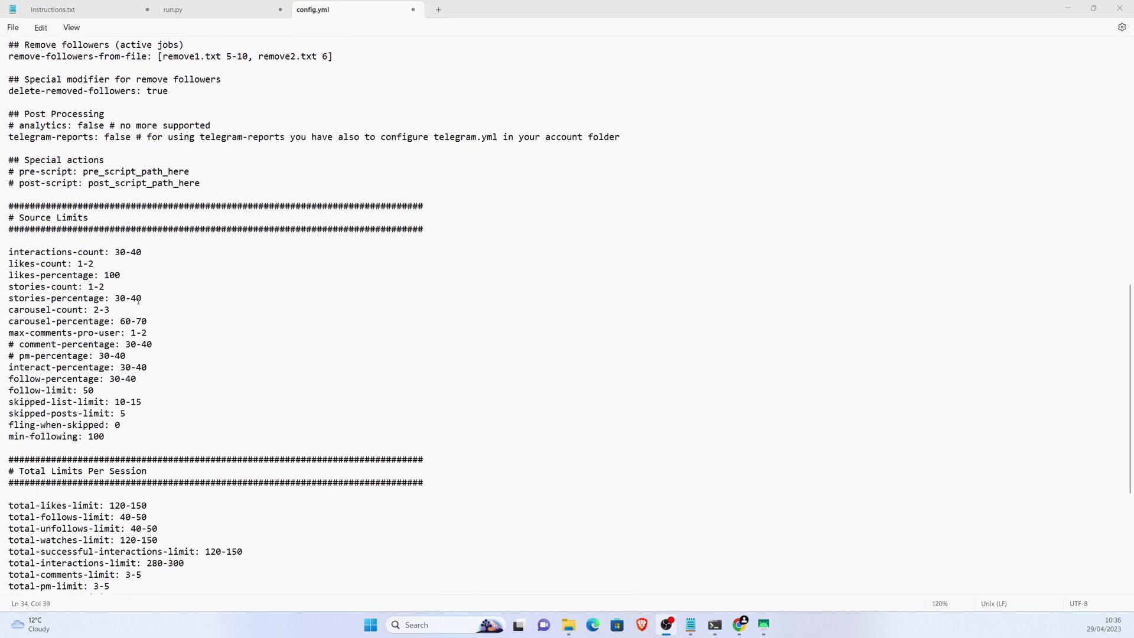
{"action": "scroll", "coordinate": [88, 287], "scroll_direction": "down", "scroll_amount": 1}
{"action": "scroll", "coordinate": [85, 276], "scroll_direction": "down", "scroll_amount": 3}
{"action": "scroll", "coordinate": [80, 266], "scroll_direction": "down", "scroll_amount": 3}
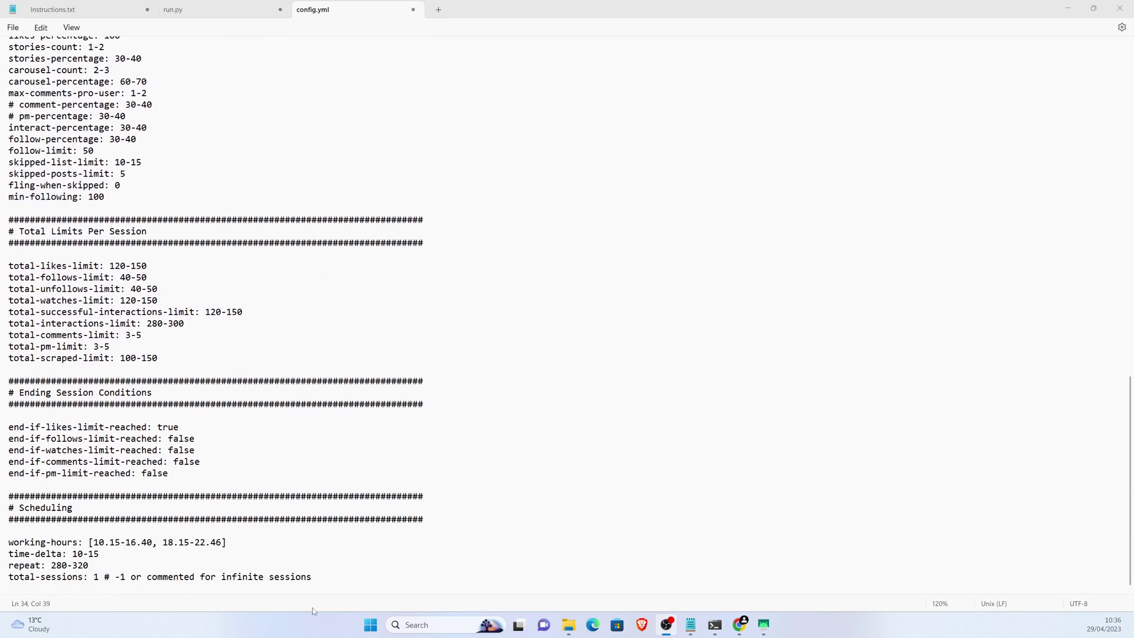
Delete the working-hours through total-sessions scheduling lines at the end of config.yml.
{"action": "left_click_drag", "start_coordinate": [312, 576], "coordinate": [9, 530]}
{"action": "key", "text": "BackSpace"}
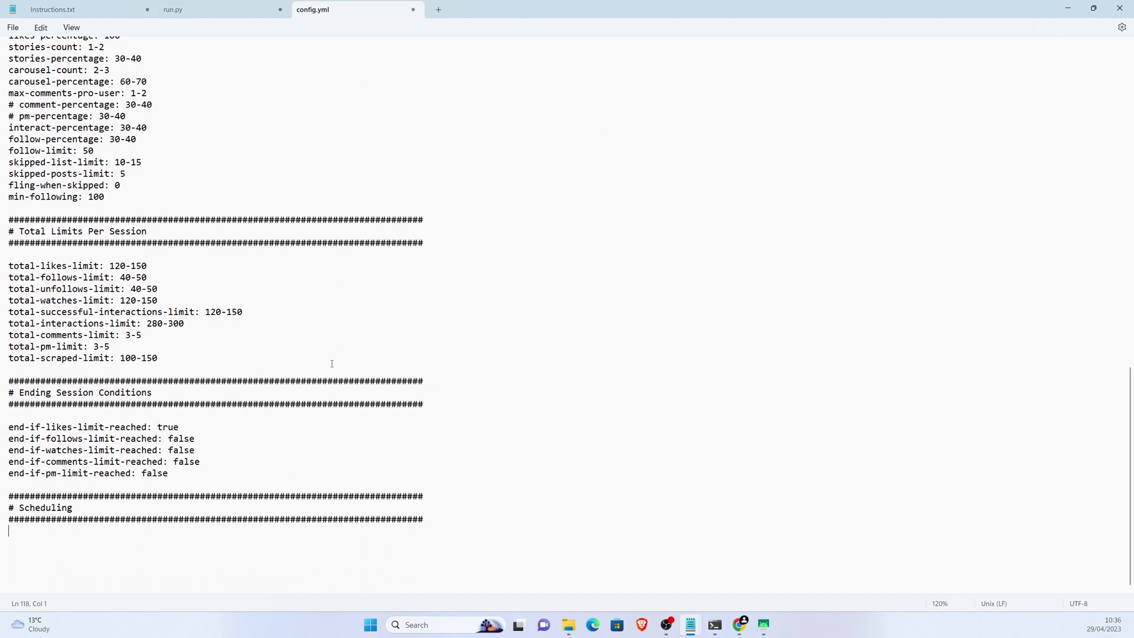
{"action": "scroll", "coordinate": [331, 364], "scroll_direction": "up", "scroll_amount": 6}
{"action": "scroll", "coordinate": [331, 364], "scroll_direction": "up", "scroll_amount": 8}
{"action": "scroll", "coordinate": [332, 366], "scroll_direction": "up", "scroll_amount": 10}
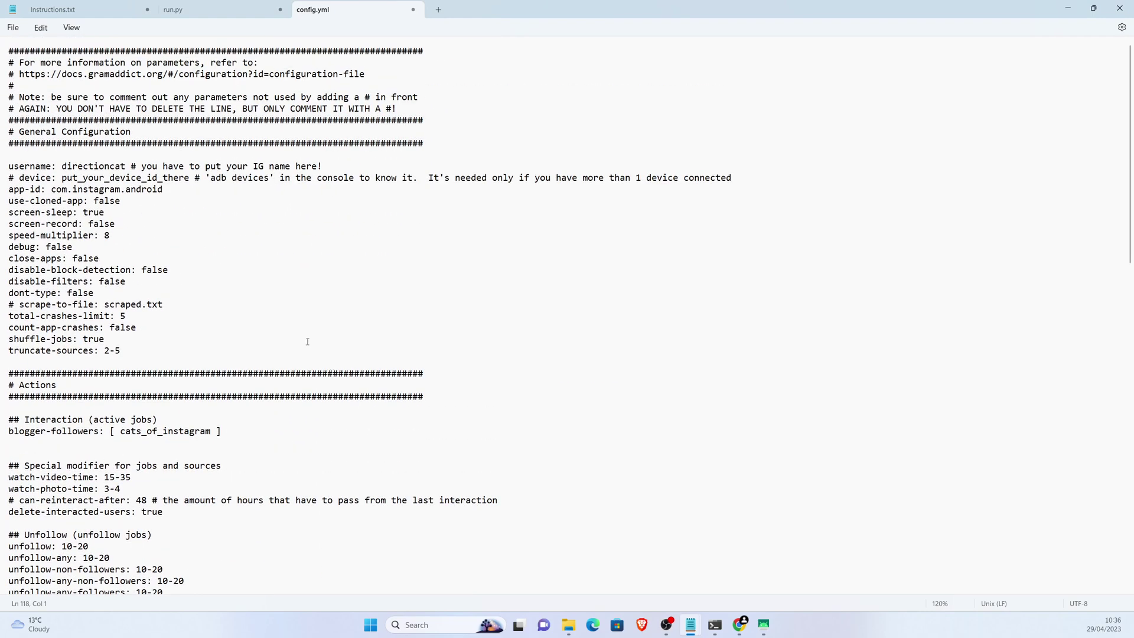
{"action": "left_click", "coordinate": [160, 269]}
Minimize Notepad and navigate File Explorer back to the bot-master folder.
{"action": "left_click", "coordinate": [1068, 8]}
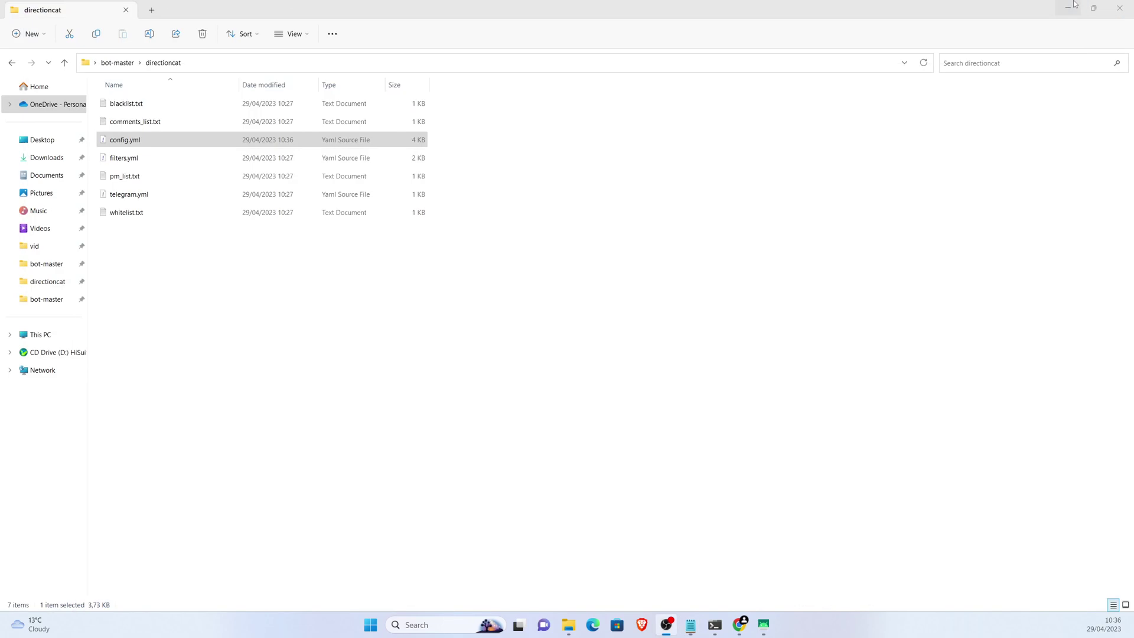
{"action": "left_click", "coordinate": [205, 63]}
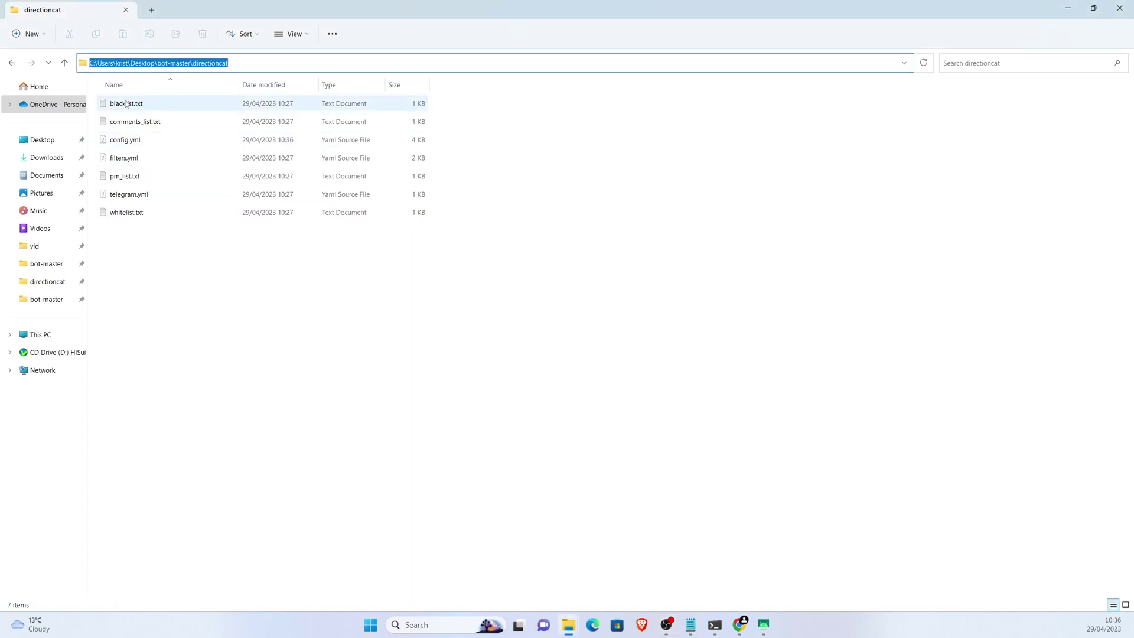
{"action": "left_click", "coordinate": [379, 321]}
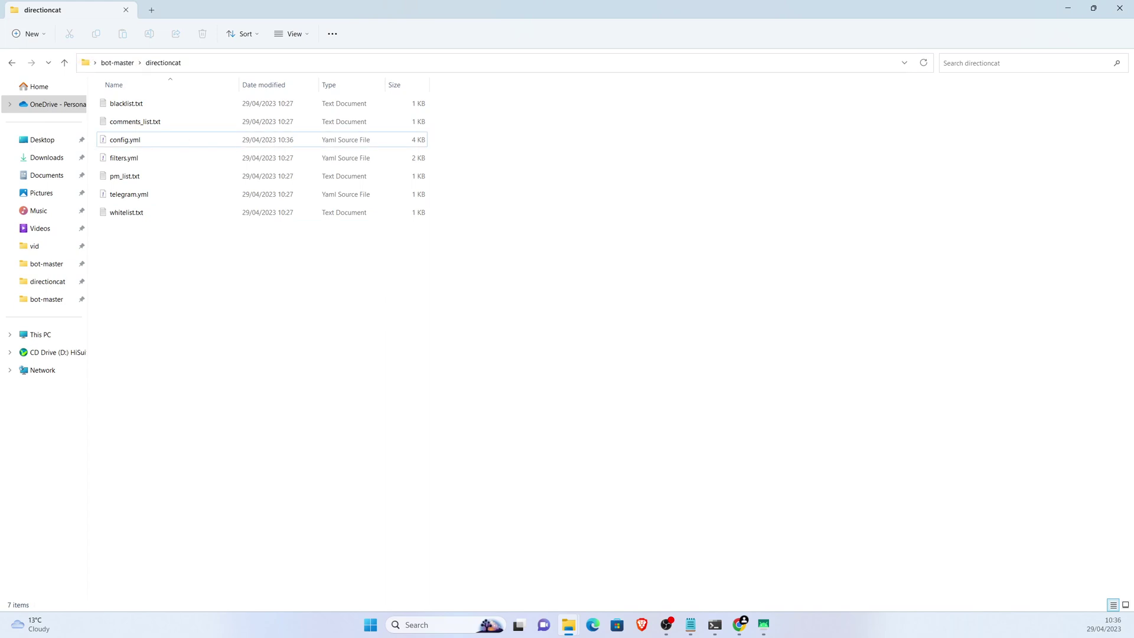
{"action": "left_click", "coordinate": [11, 63]}
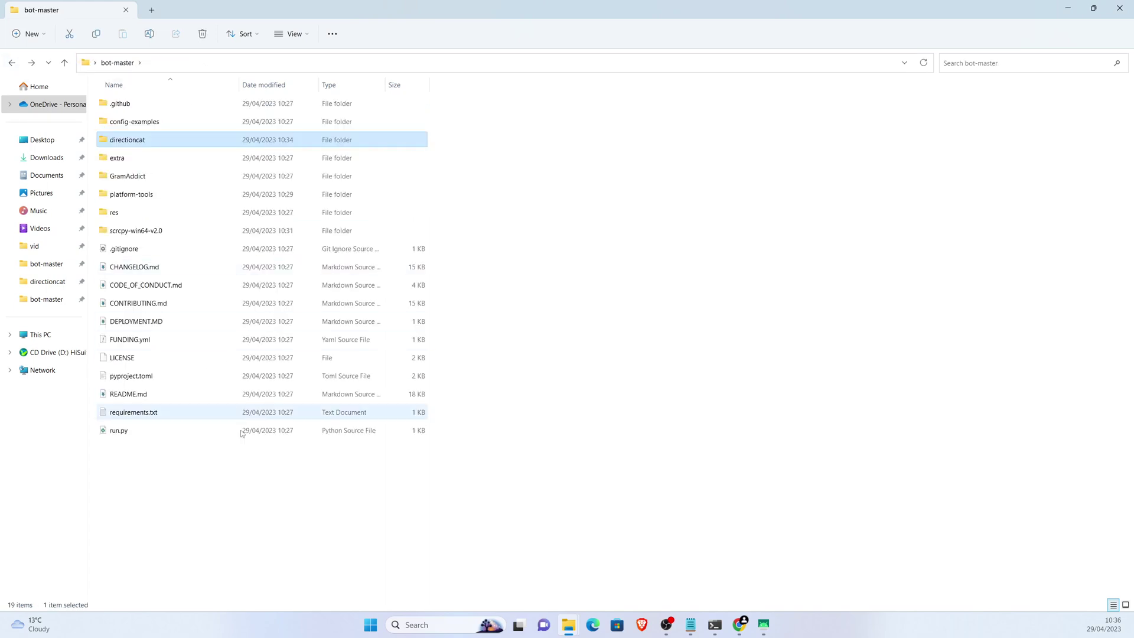
{"action": "left_click_drag", "start_coordinate": [217, 469], "coordinate": [215, 372]}
Launch a command prompt in bot-master via cmd in the address bar.
{"action": "left_click", "coordinate": [181, 64]}
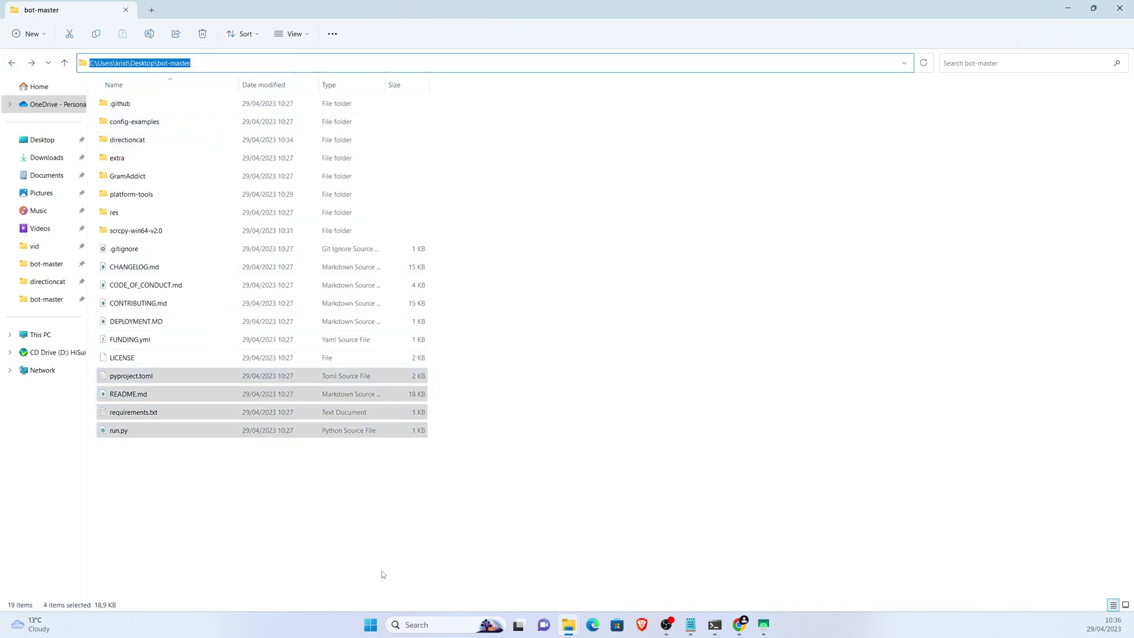
{"action": "left_click", "coordinate": [385, 575]}
{"action": "left_click", "coordinate": [183, 68]}
{"action": "type", "text": "cmd"}
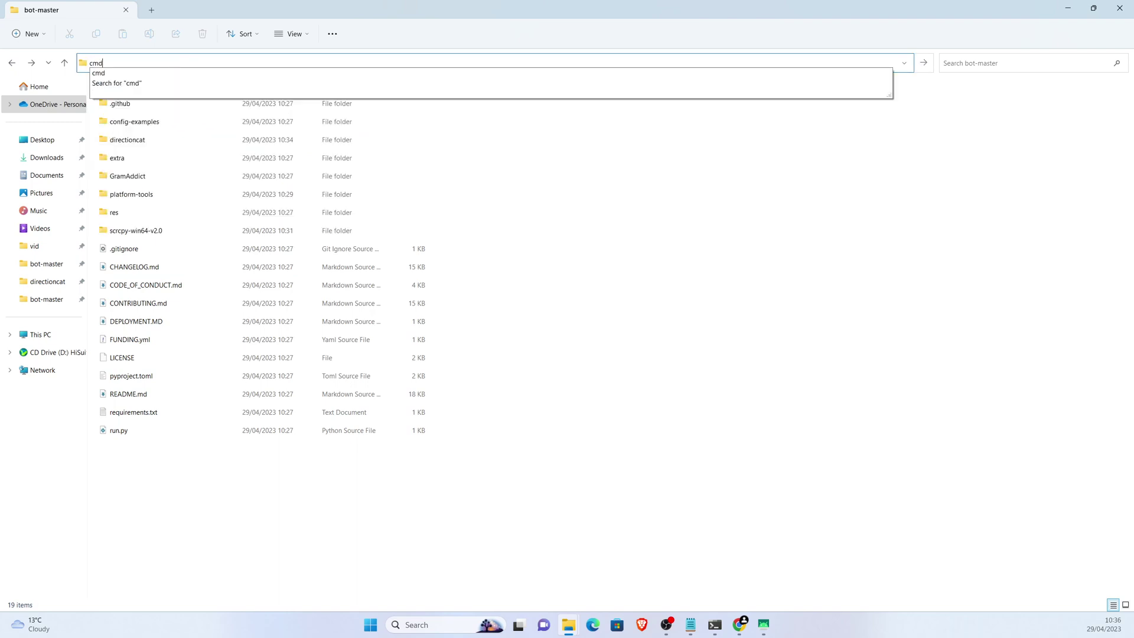
{"action": "key", "text": "Return"}
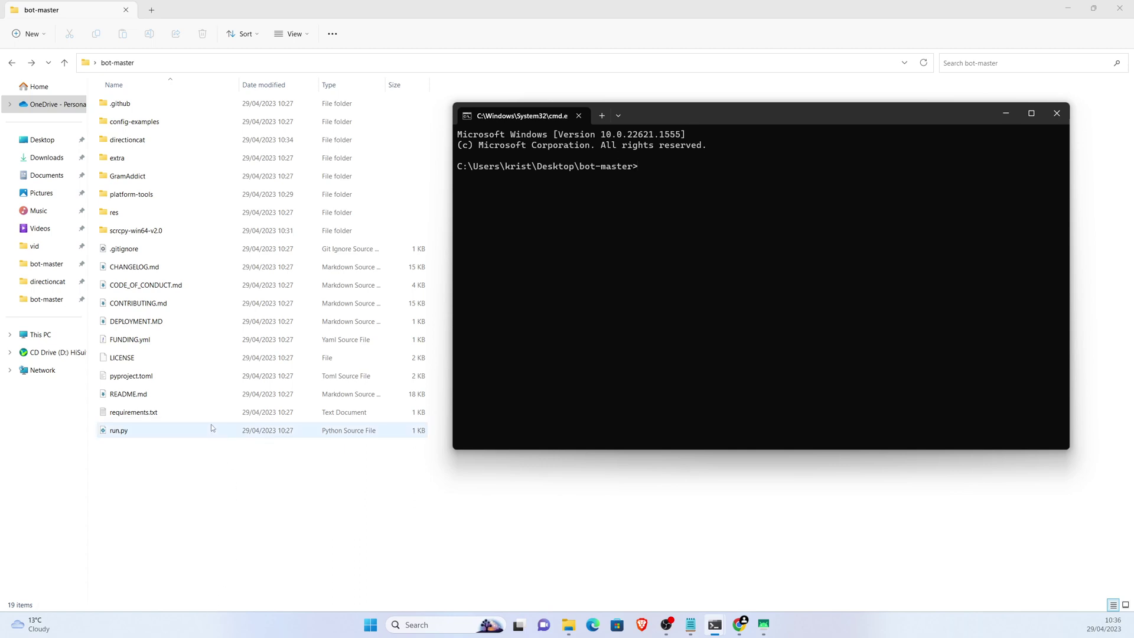
{"action": "type", "text": "python run.py --config"}
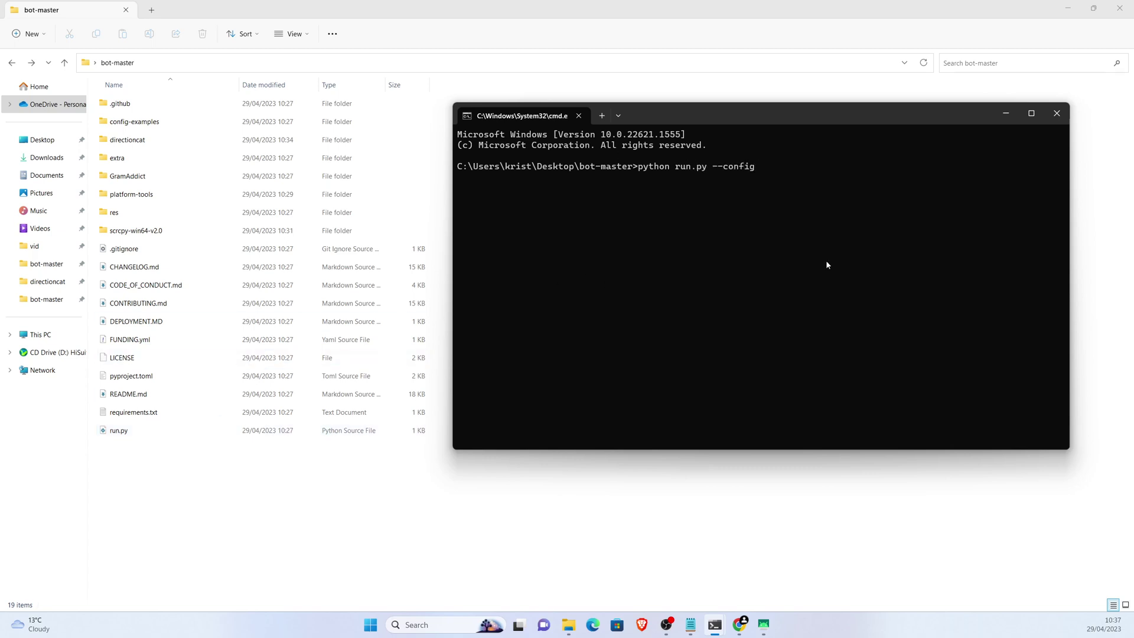
Run python run.py --config with the directioncat config.yml path in the widened console.
{"action": "right_click", "coordinate": [878, 237]}
{"action": "type", "text": "\\config."}
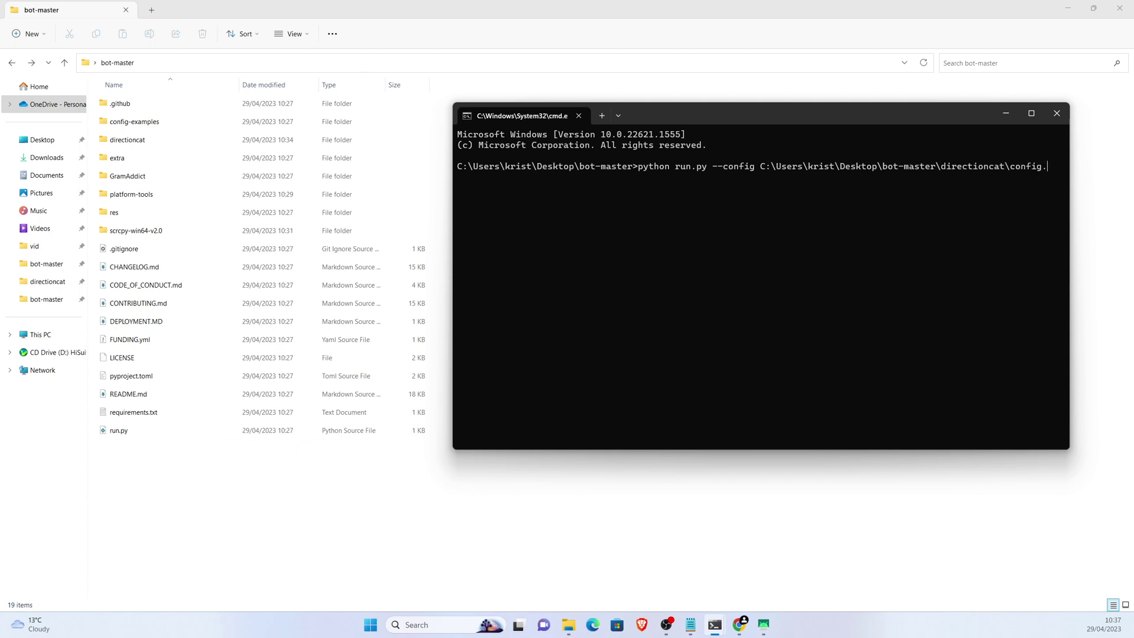
{"action": "type", "text": "yml"}
{"action": "left_click_drag", "start_coordinate": [453, 168], "coordinate": [364, 169]}
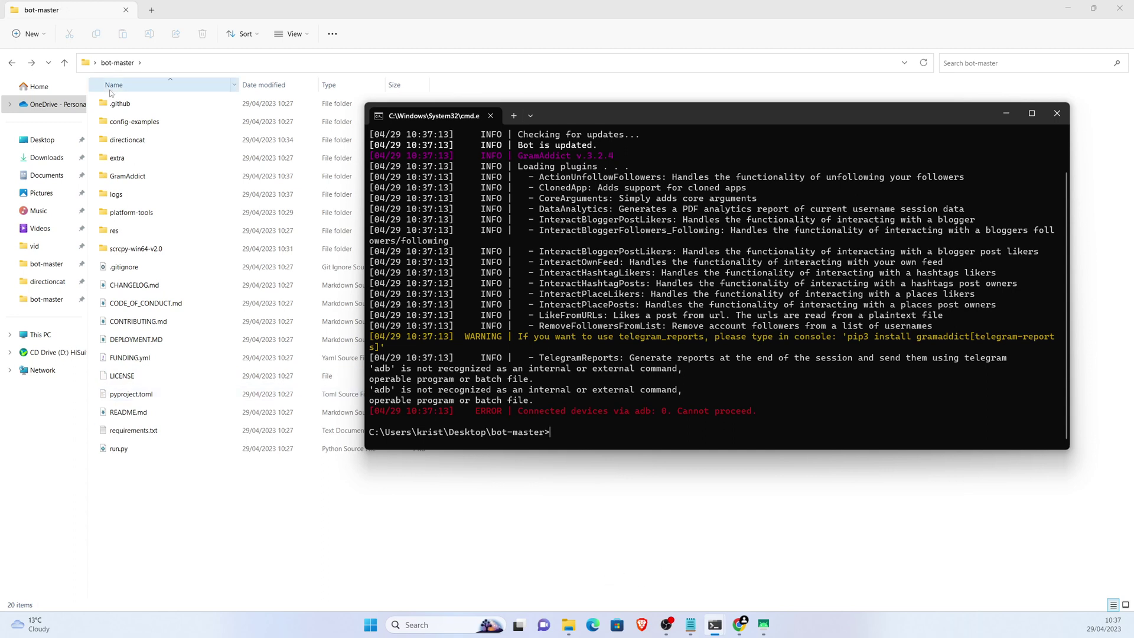
Run adb devices from a command prompt in platform-tools to confirm one attached device.
{"action": "double_click", "coordinate": [131, 212]}
{"action": "left_click", "coordinate": [262, 63]}
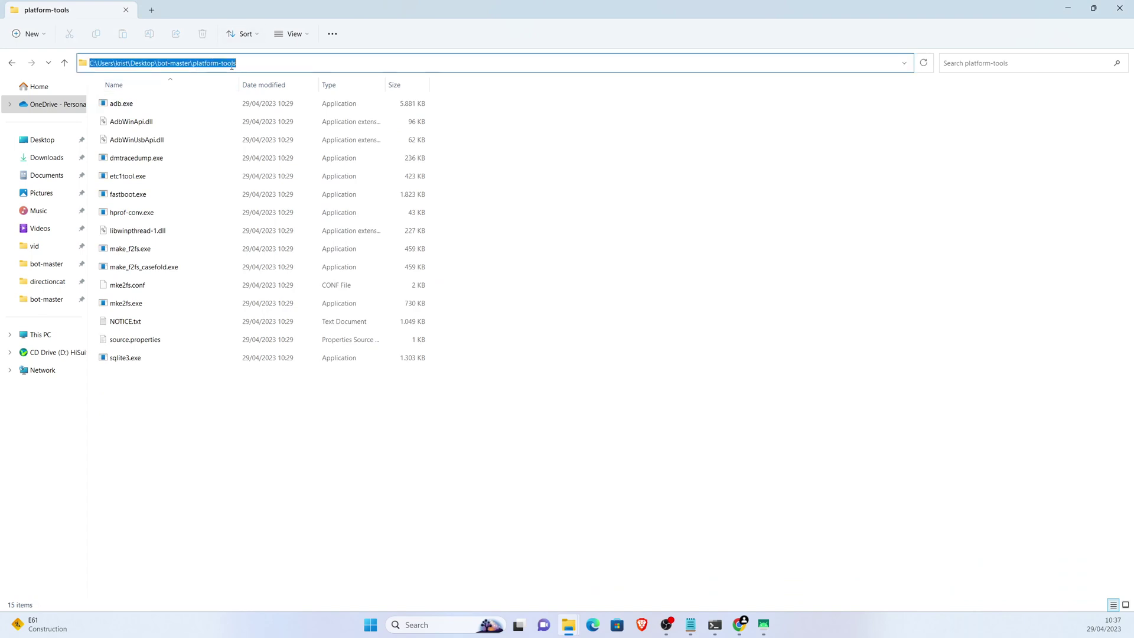
{"action": "type", "text": "cmd"}
{"action": "key", "text": "Return"}
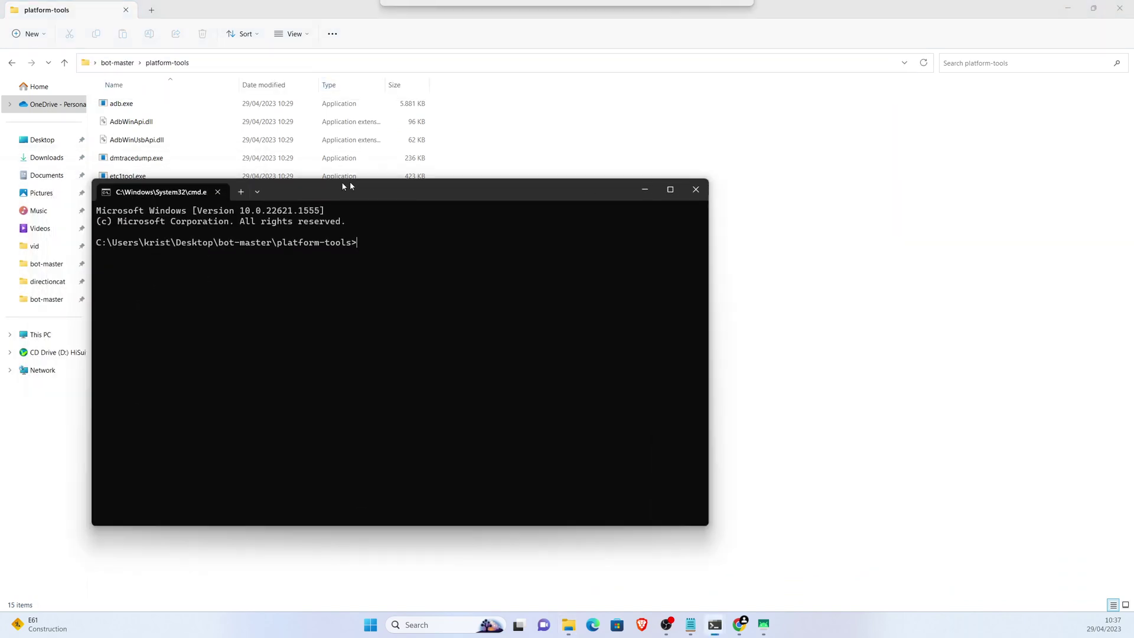
{"action": "left_click_drag", "start_coordinate": [351, 181], "coordinate": [420, 181]}
{"action": "type", "text": "adb devices"}
{"action": "key", "text": "Return"}
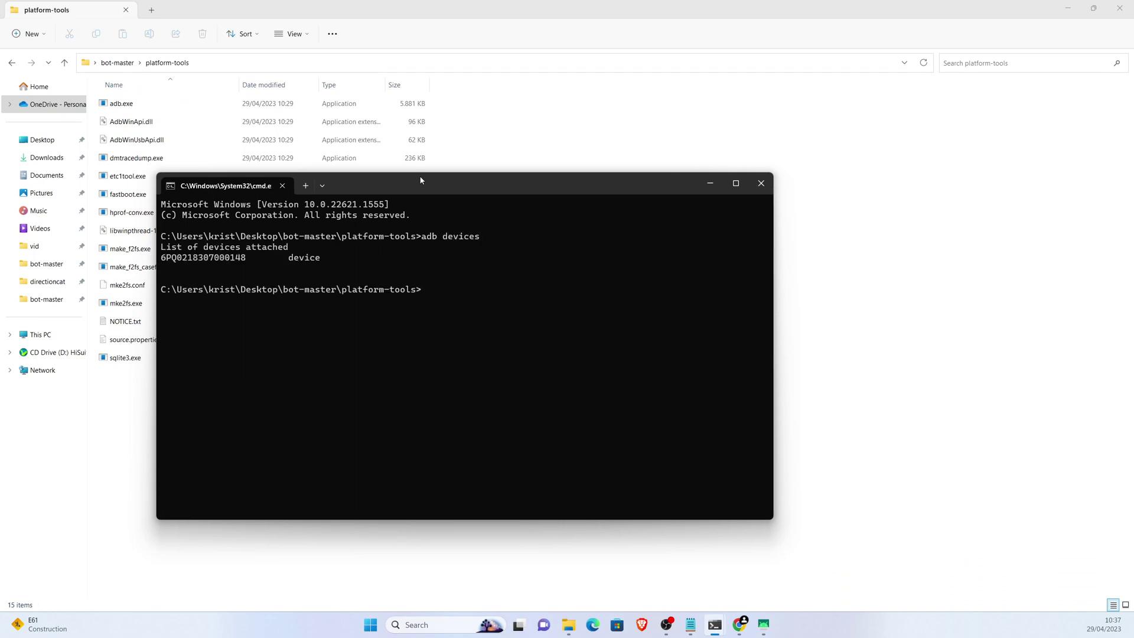
Return to the bot-master folder and bring up the open Notepad windows.
{"action": "left_click", "coordinate": [113, 65]}
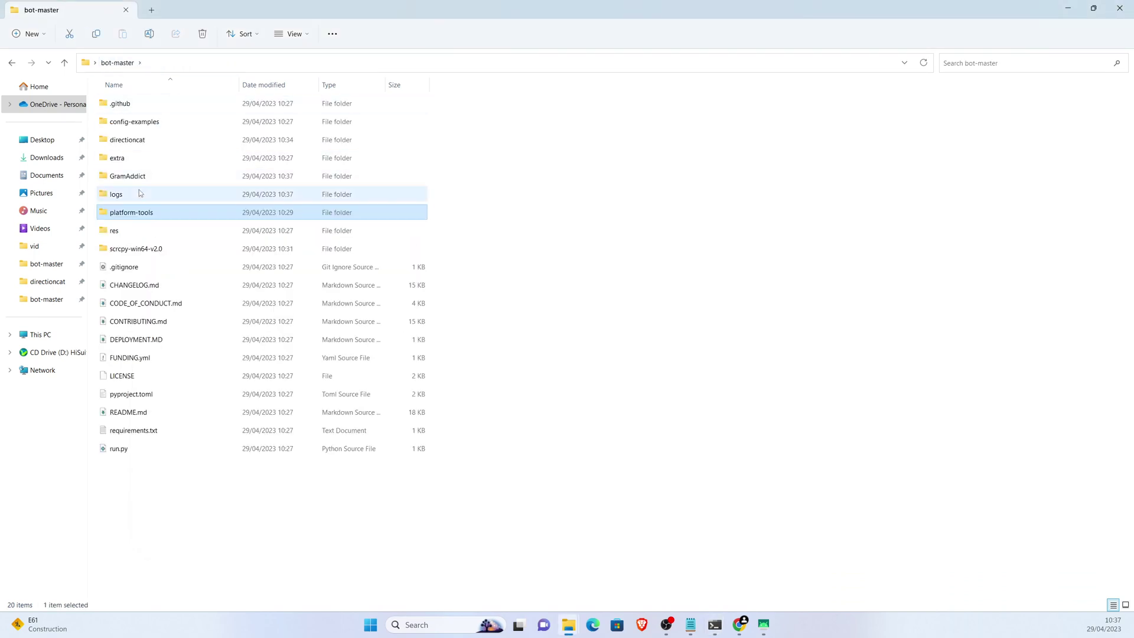
{"action": "left_click", "coordinate": [690, 625]}
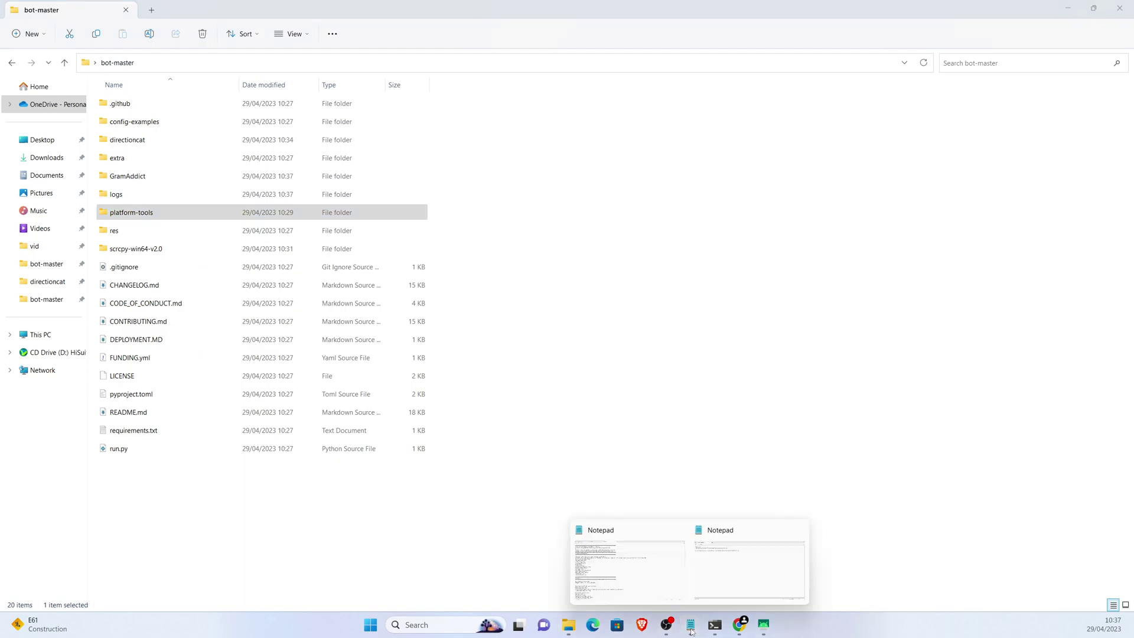
{"action": "mouse_move", "coordinate": [691, 625]}
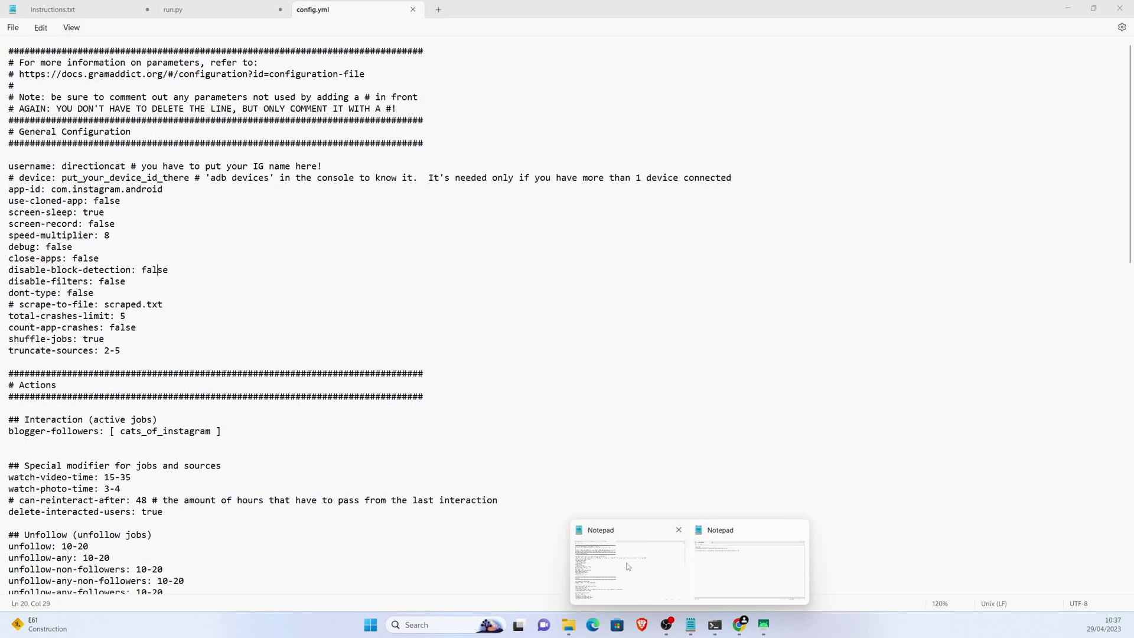
Paste the corrected os.environ PATH line using platformToolsFolder+"" into run.py.
{"action": "left_click", "coordinate": [627, 565]}
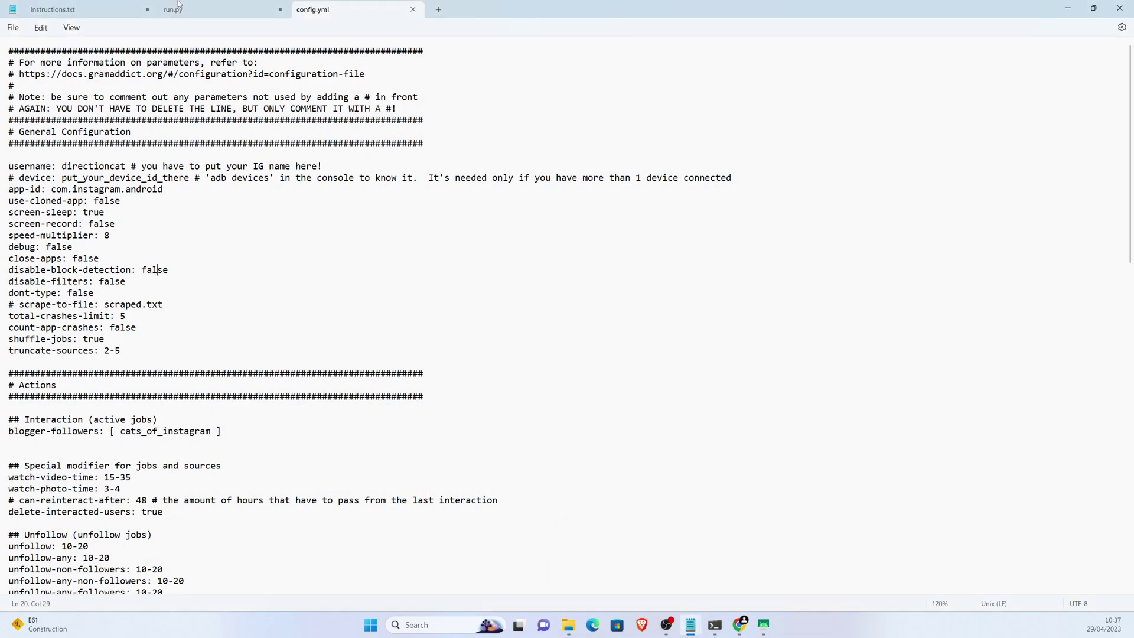
{"action": "left_click", "coordinate": [176, 19]}
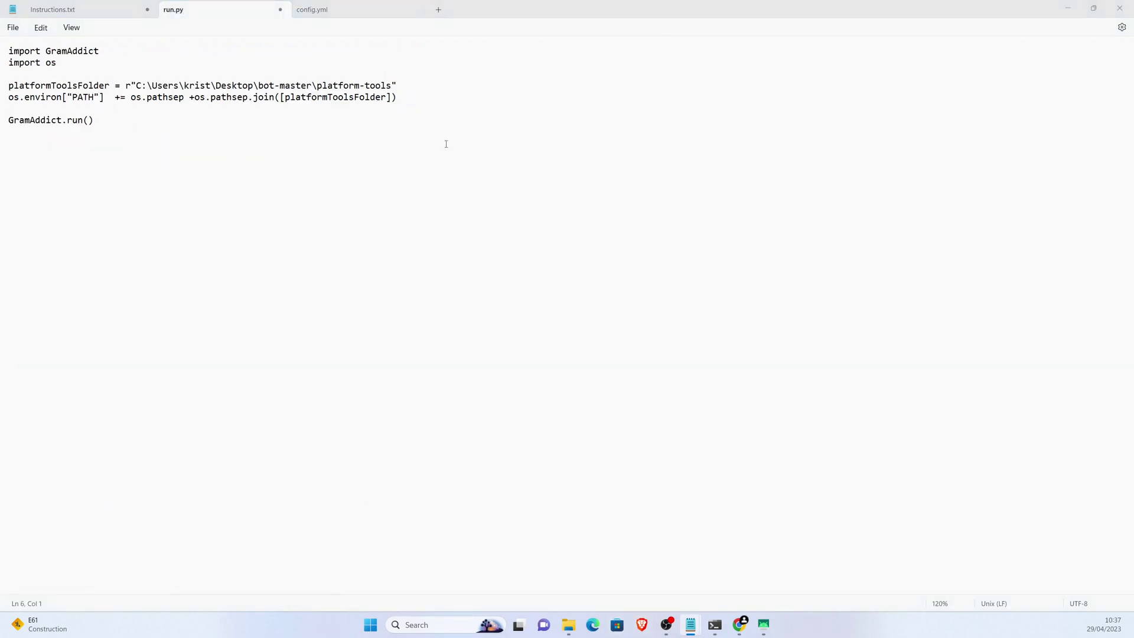
{"action": "left_click_drag", "start_coordinate": [400, 97], "coordinate": [3, 99]}
{"action": "type", "text": "os.environ[\"PATH\"] += os.pathsep + os.pathsep.join([platformToolsFolder+\"\"])"}
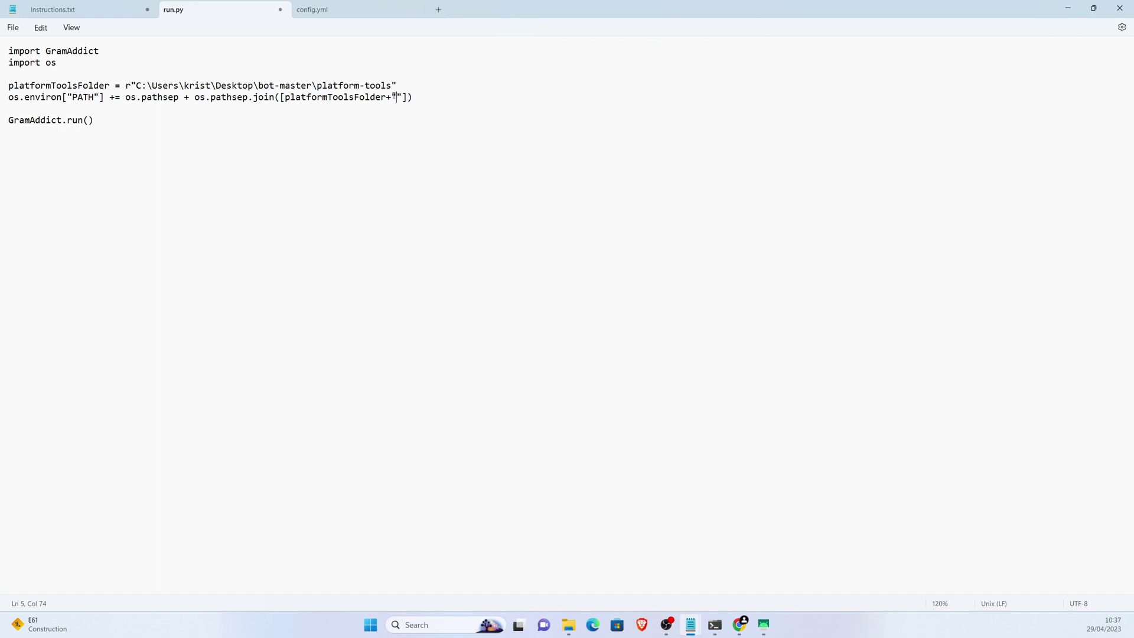
Review the rewritten PATH line and minimize Notepad.
{"action": "left_click_drag", "start_coordinate": [391, 98], "coordinate": [402, 100]}
{"action": "left_click_drag", "start_coordinate": [494, 100], "coordinate": [8, 99]}
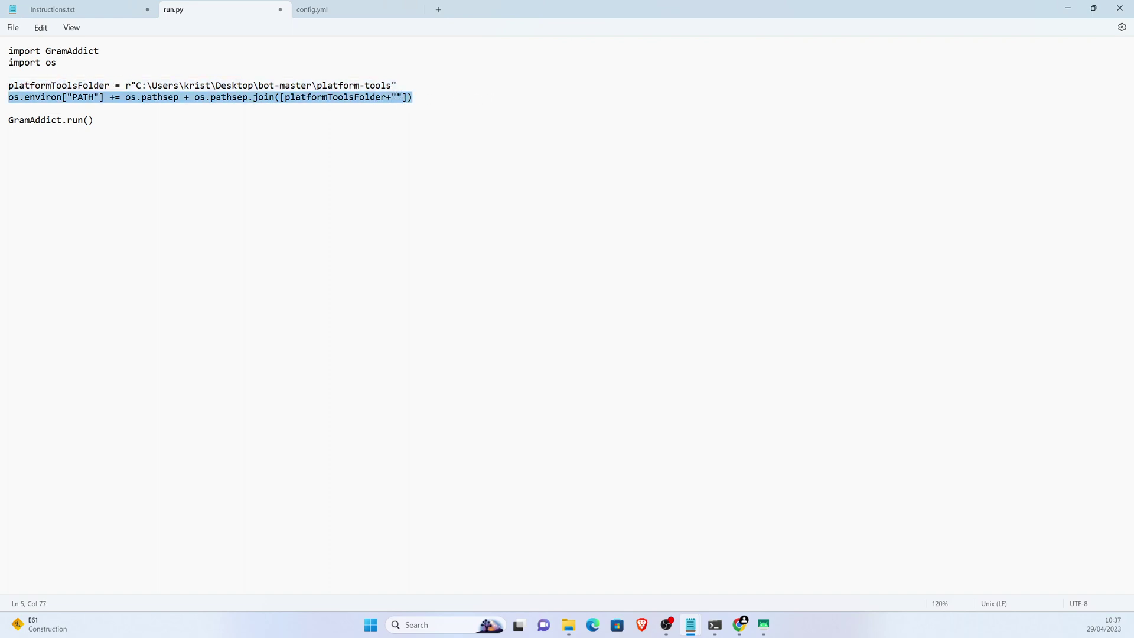
{"action": "left_click", "coordinate": [98, 111]}
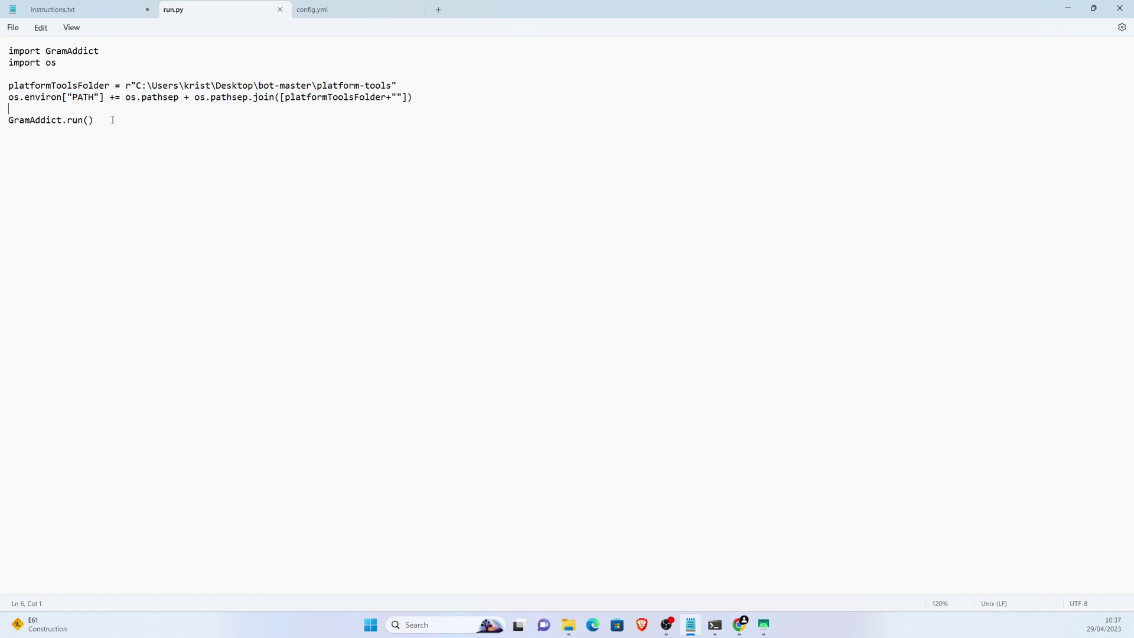
{"action": "left_click", "coordinate": [1070, 7]}
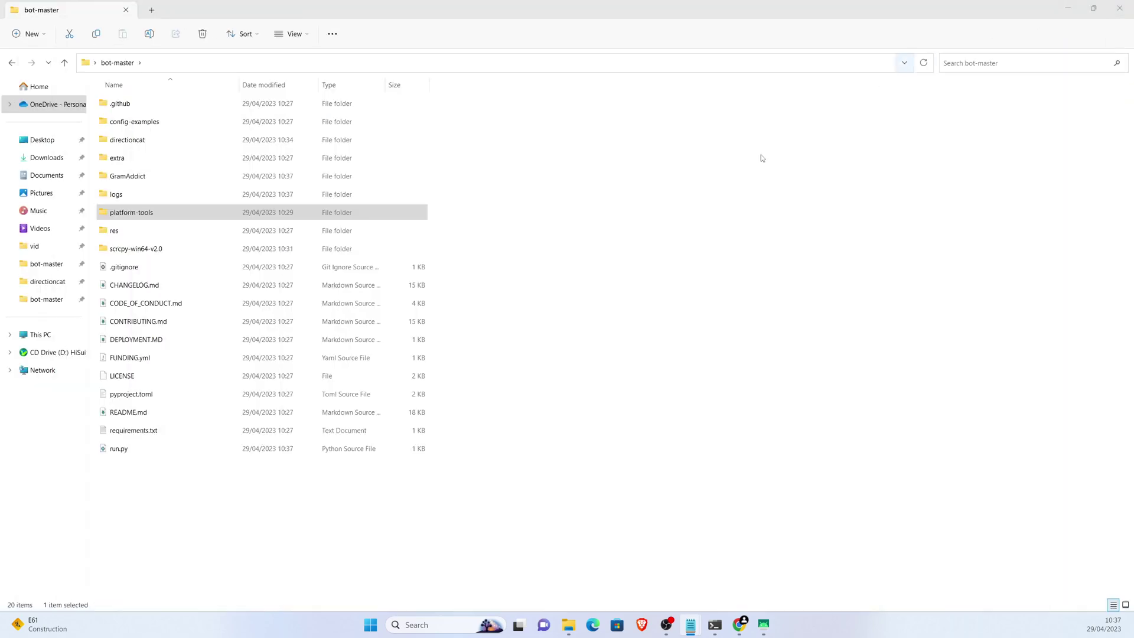
{"action": "mouse_move", "coordinate": [714, 625]}
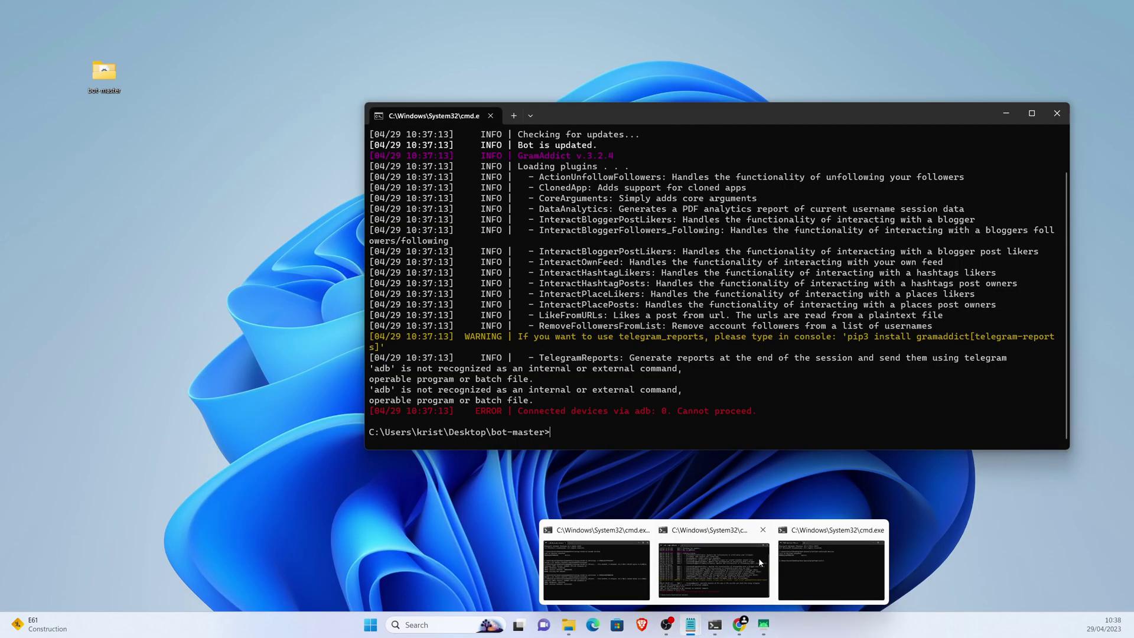
Rerun the previous python run.py command in the bot-master console.
{"action": "left_click", "coordinate": [759, 558]}
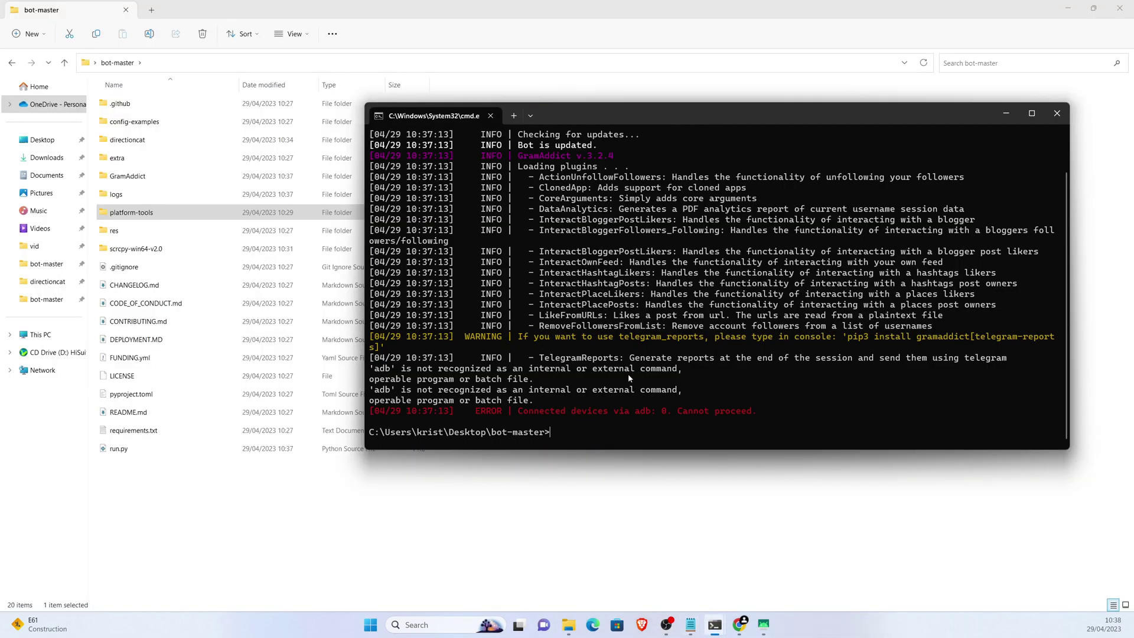
{"action": "key", "text": "Up"}
{"action": "key", "text": "Return"}
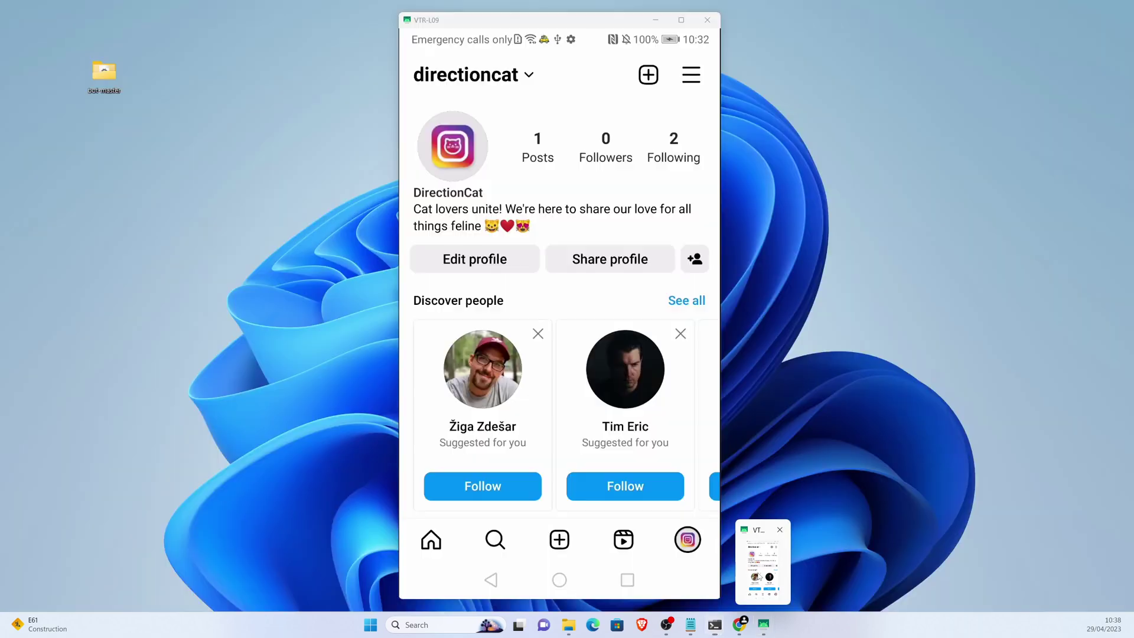
Arrange the scrcpy phone mirror on the left with the console beside it, then return to File Explorer.
{"action": "left_click", "coordinate": [760, 558]}
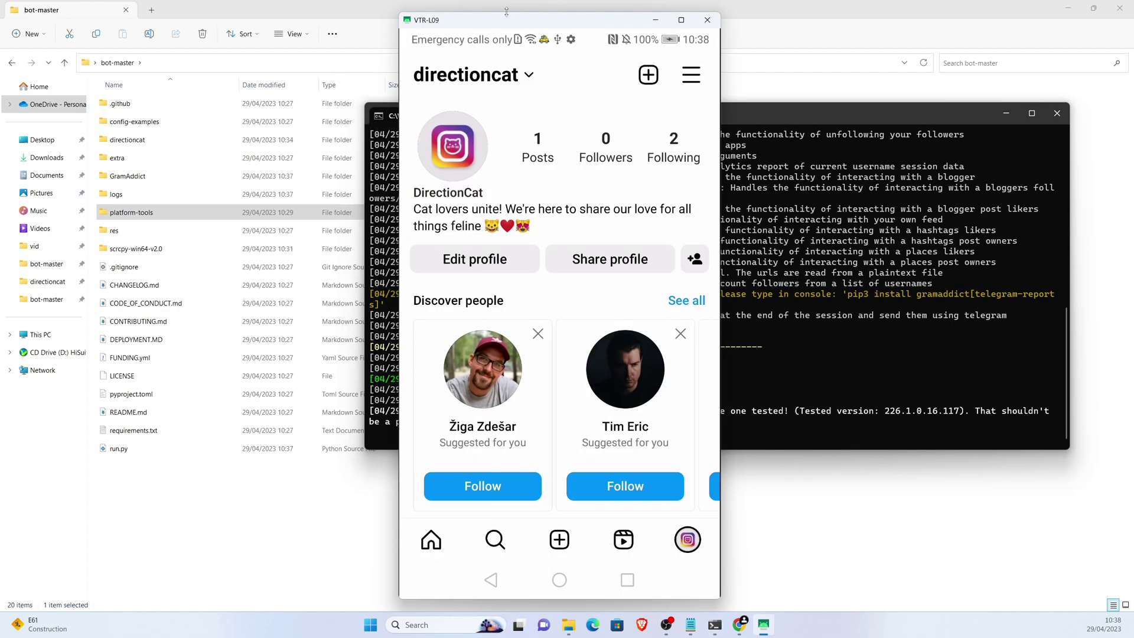
{"action": "left_click_drag", "start_coordinate": [510, 20], "coordinate": [169, 10]}
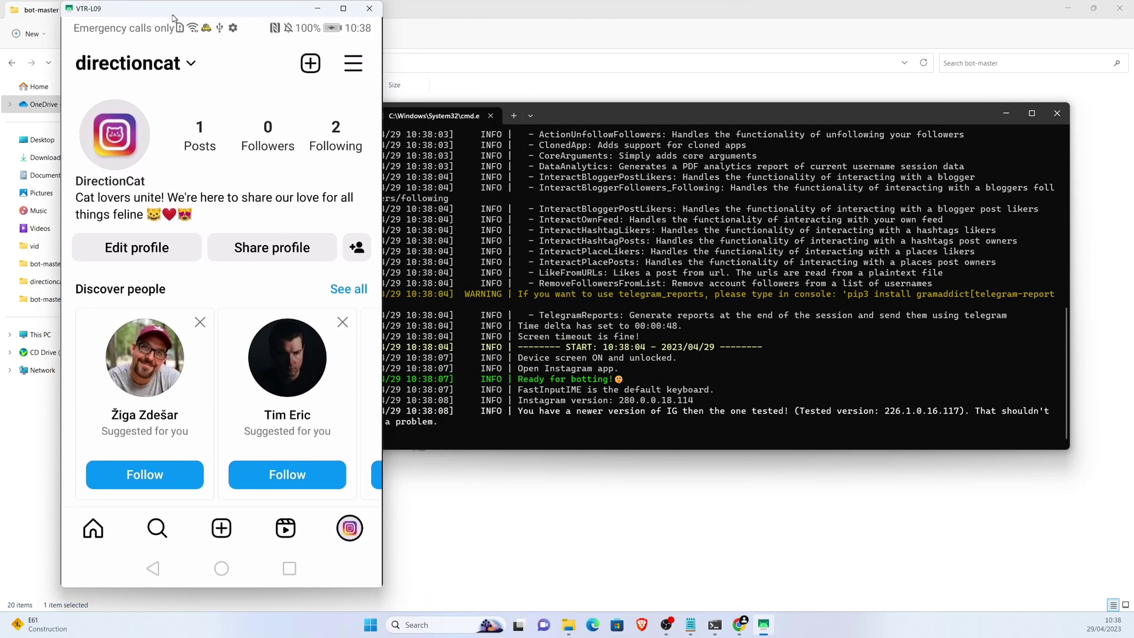
{"action": "left_click_drag", "start_coordinate": [562, 111], "coordinate": [594, 87]}
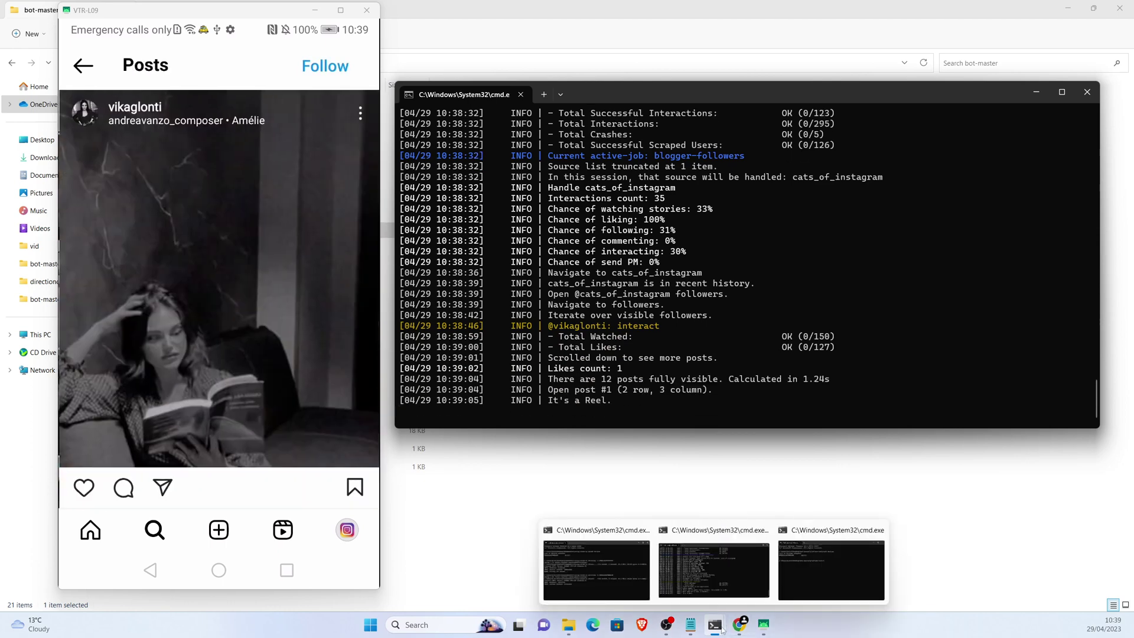
{"action": "left_click", "coordinate": [748, 482]}
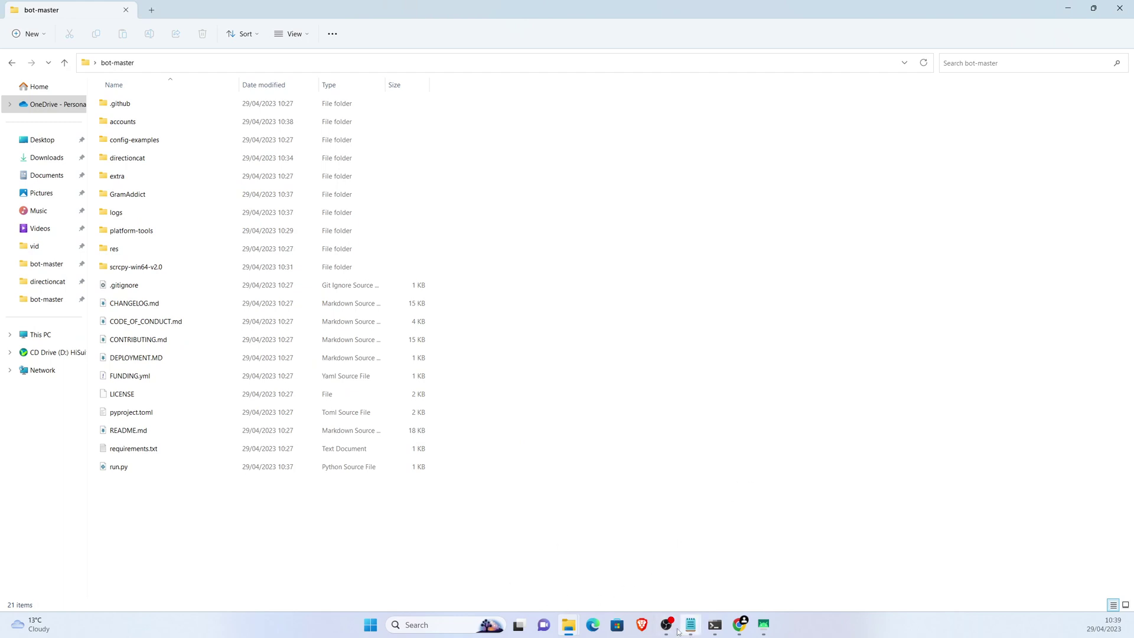
{"action": "left_click", "coordinate": [664, 585]}
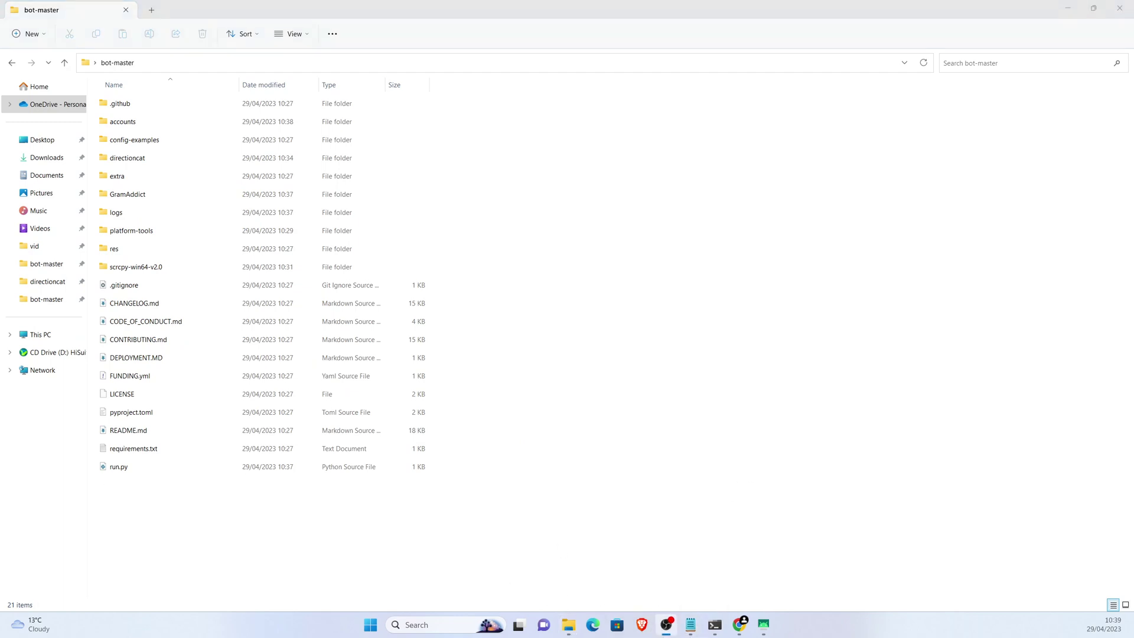